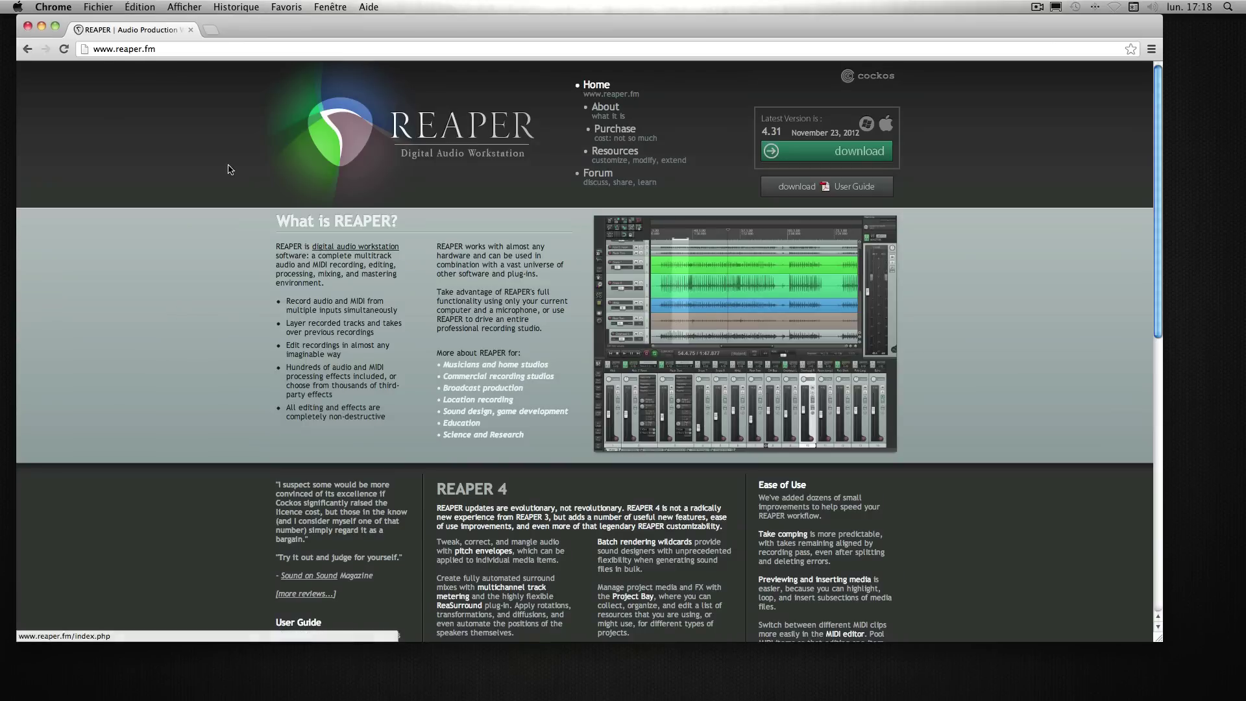
Close the browser window and launch REAPER64 from the Applications folder
click(41, 27)
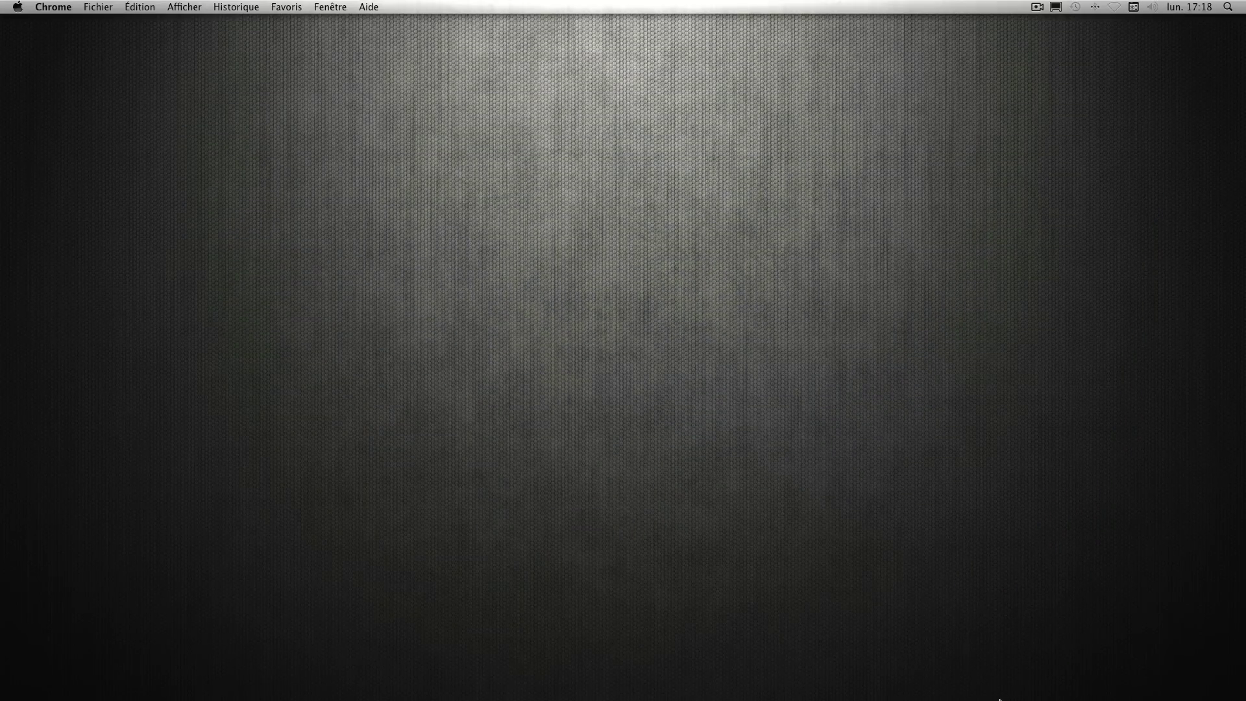
mouse_move(1000, 699)
click(935, 669)
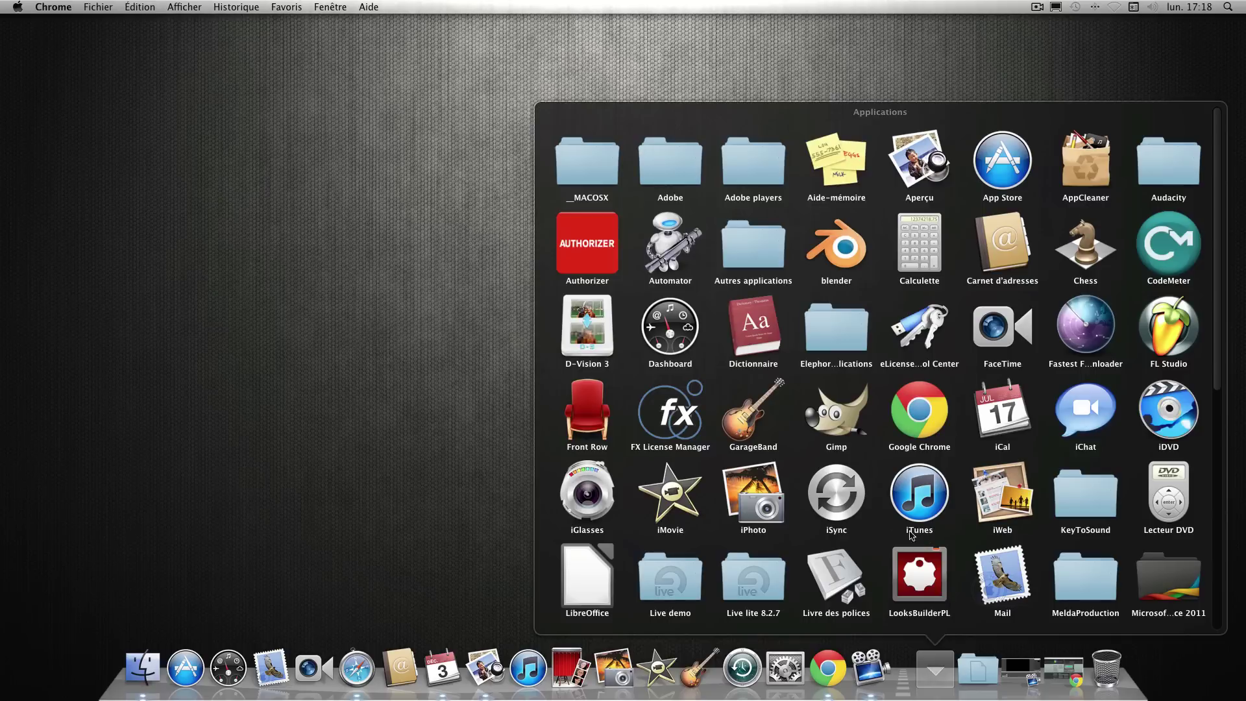
scroll(740, 461, down, 6)
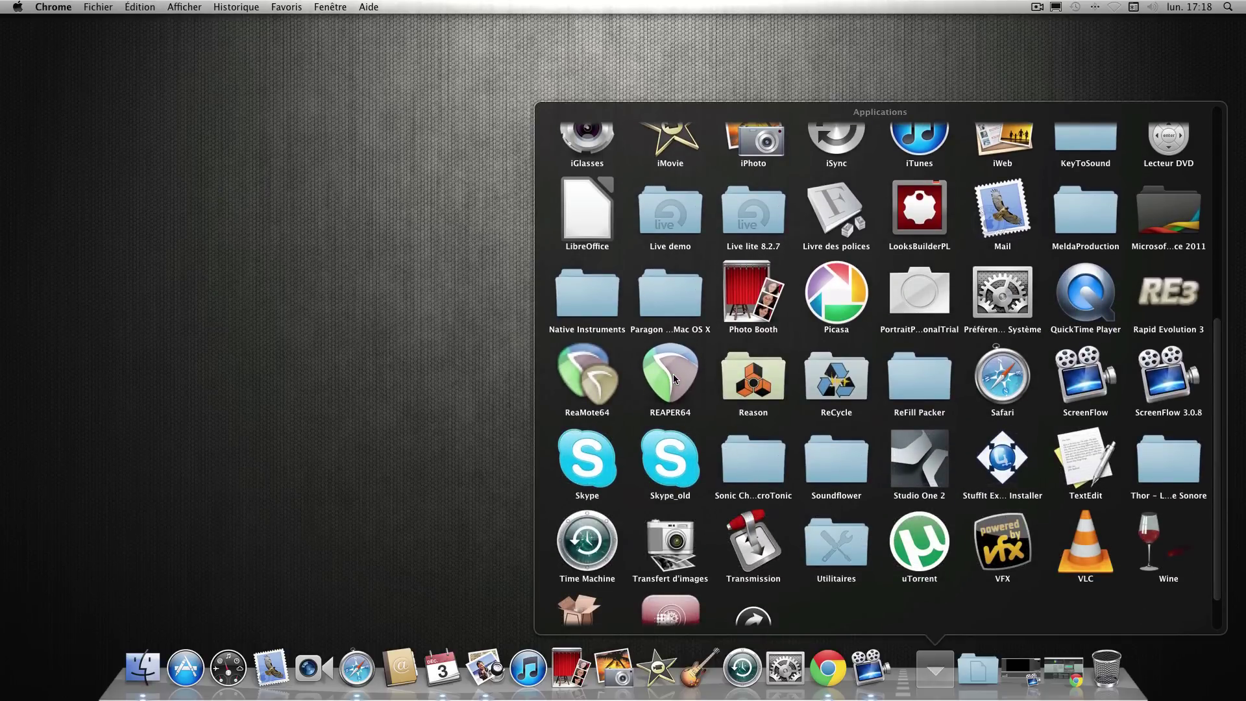
click(673, 373)
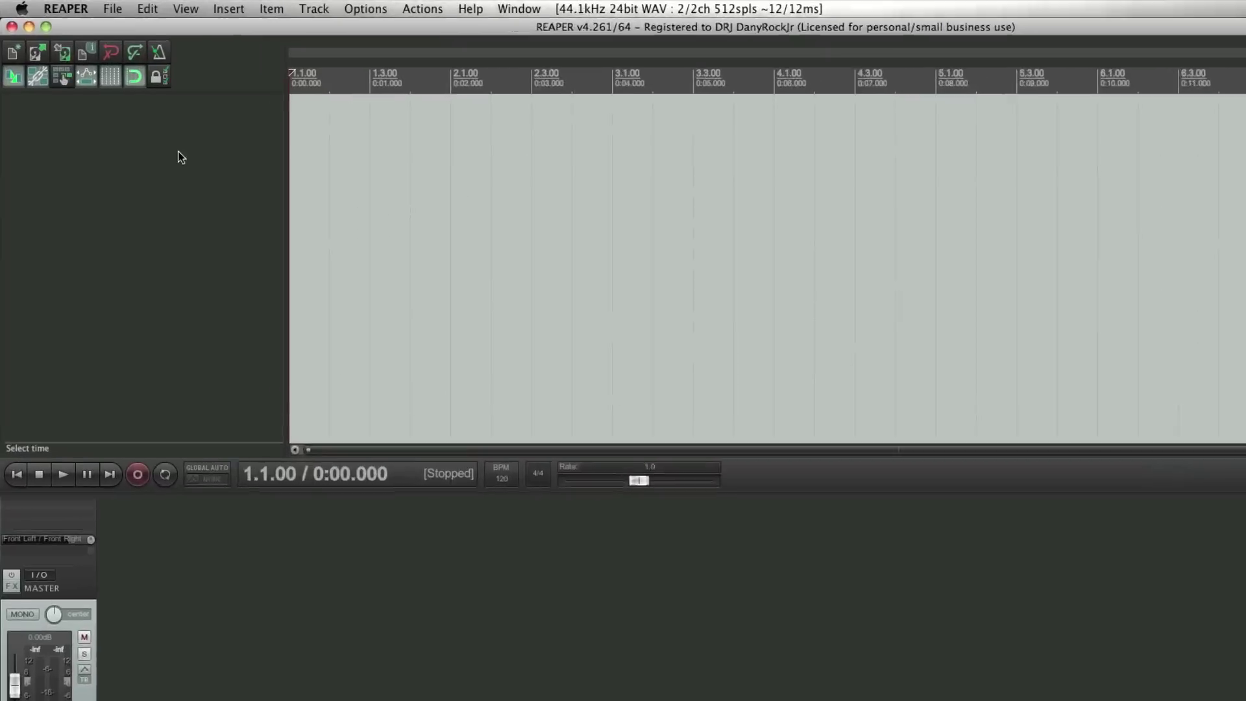
Create a new track and try to load ReWire: Reason as its effect, continuing without the online-only licences
double_click(143, 122)
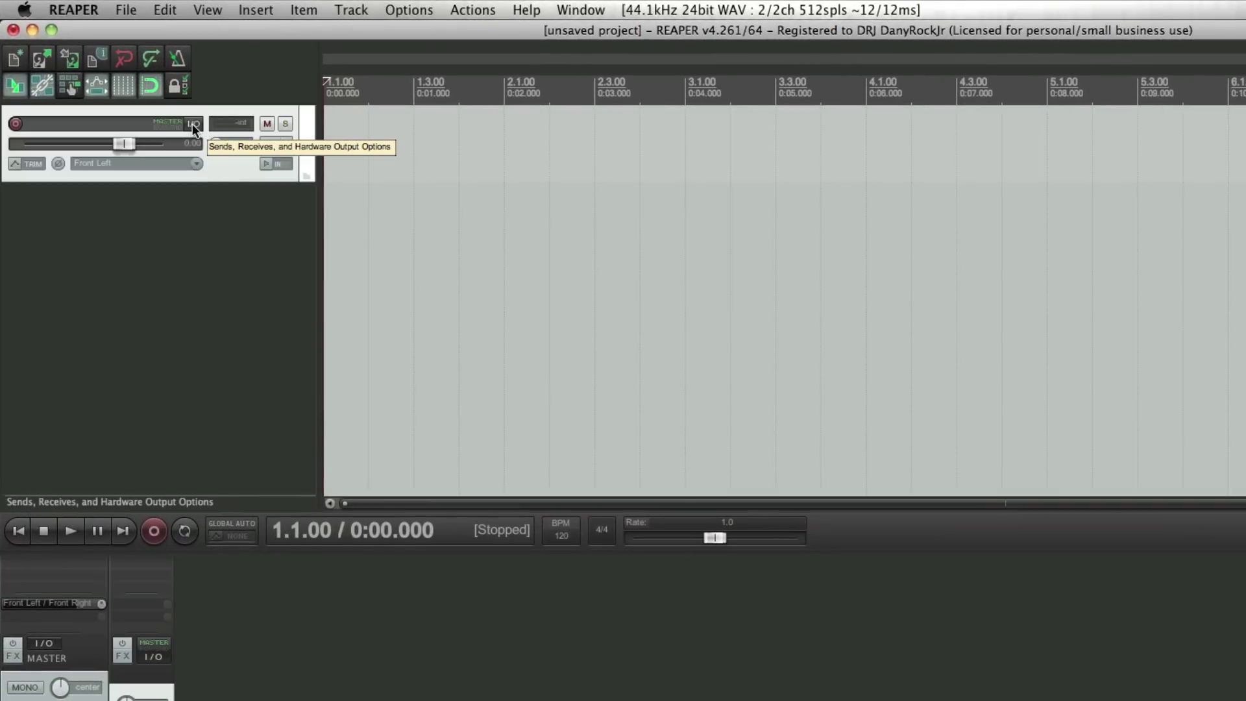
click(268, 142)
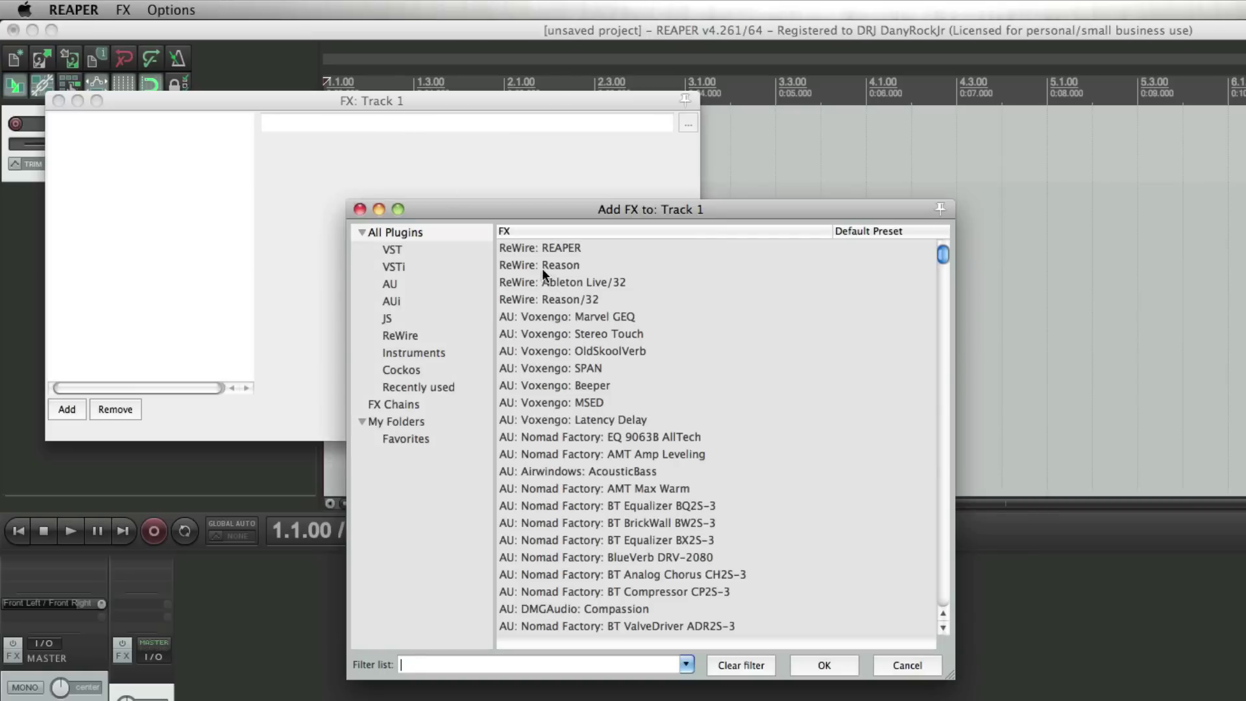
drag(536, 208, 590, 196)
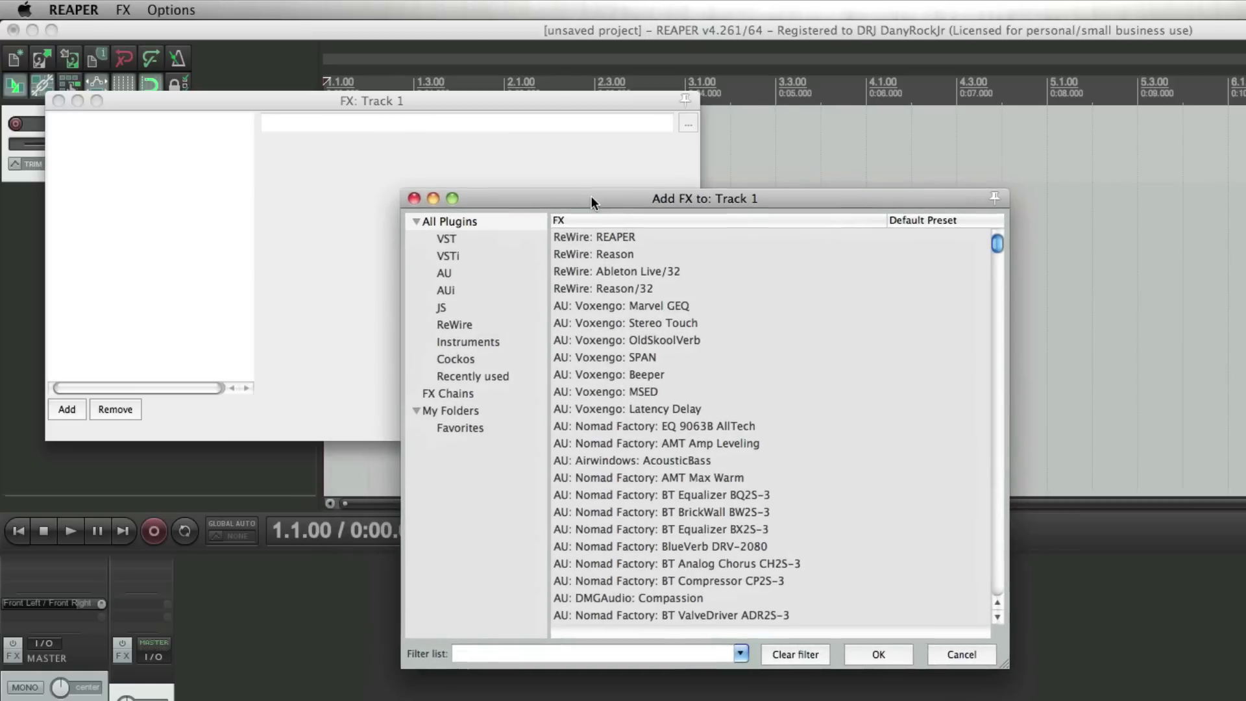
click(564, 254)
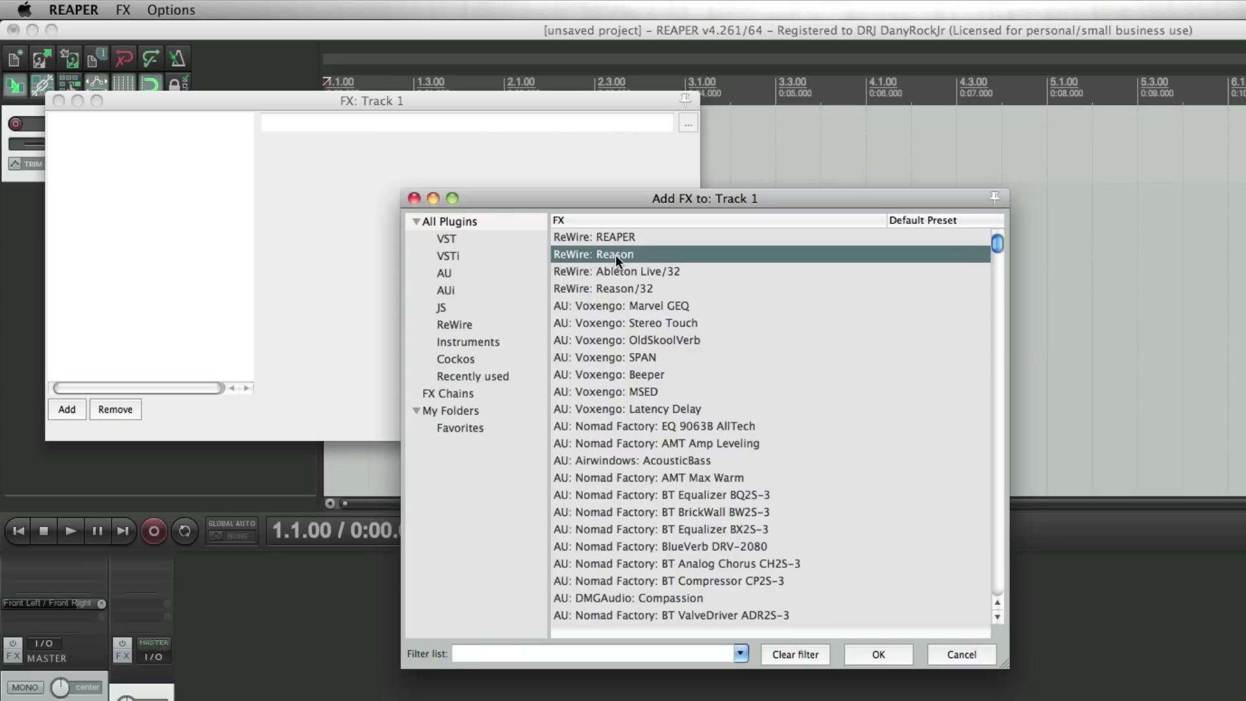
double_click(615, 254)
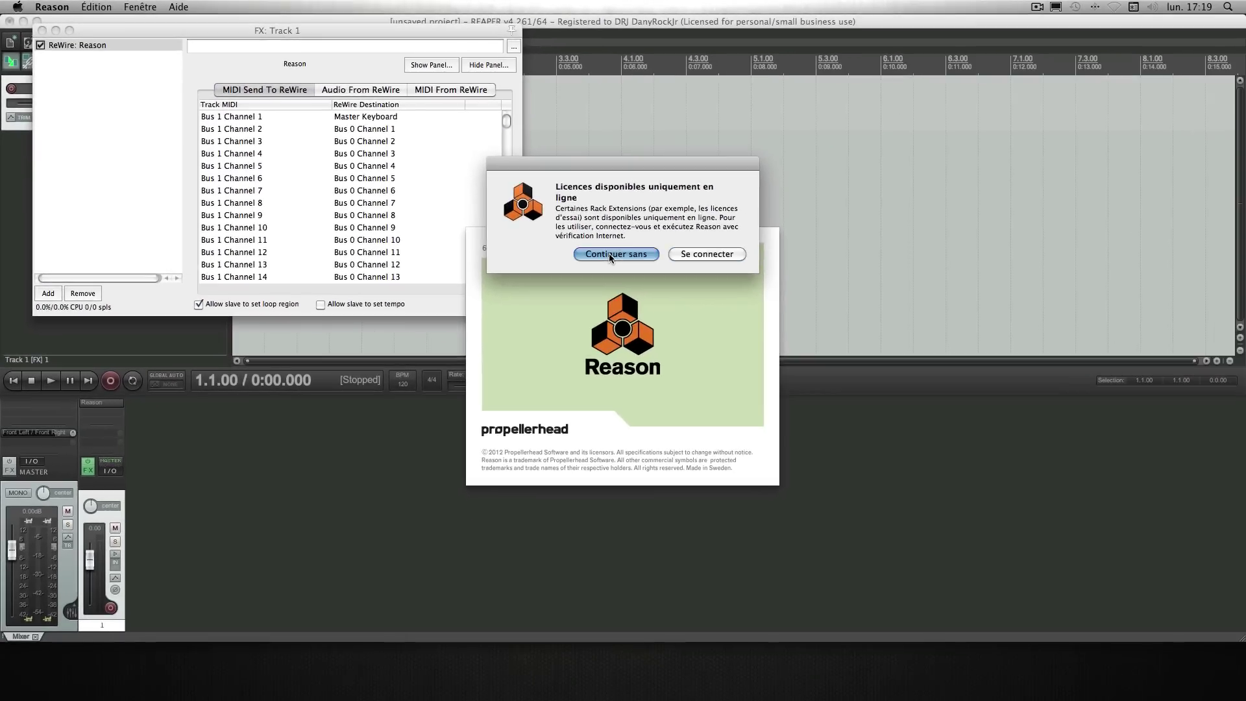
click(858, 355)
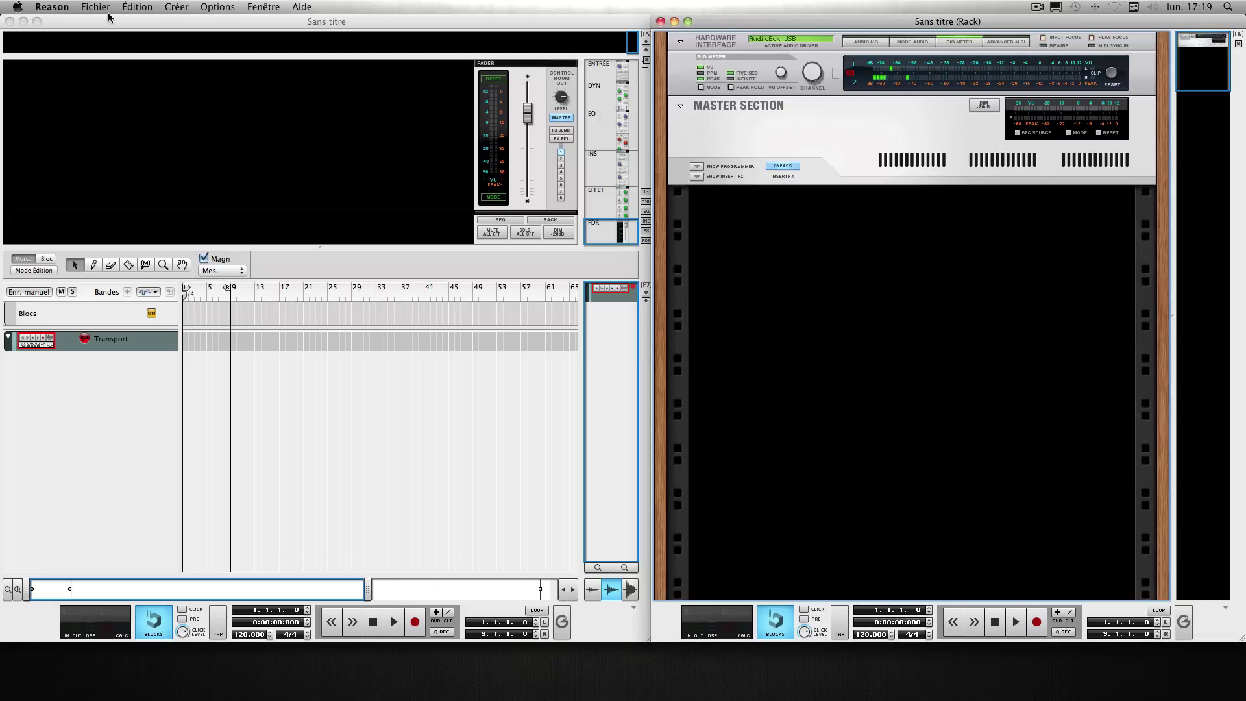
Quit Reason and show the contents of its application folder in the Finder
click(58, 7)
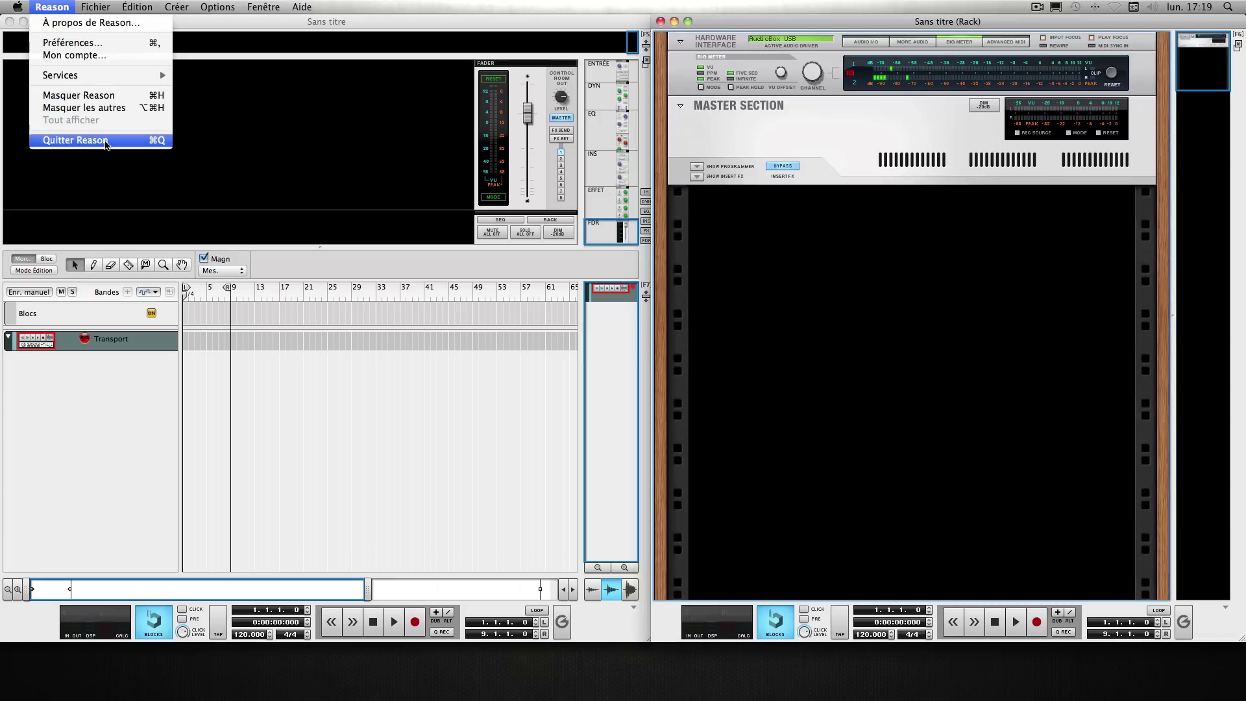
click(107, 144)
mouse_move(967, 688)
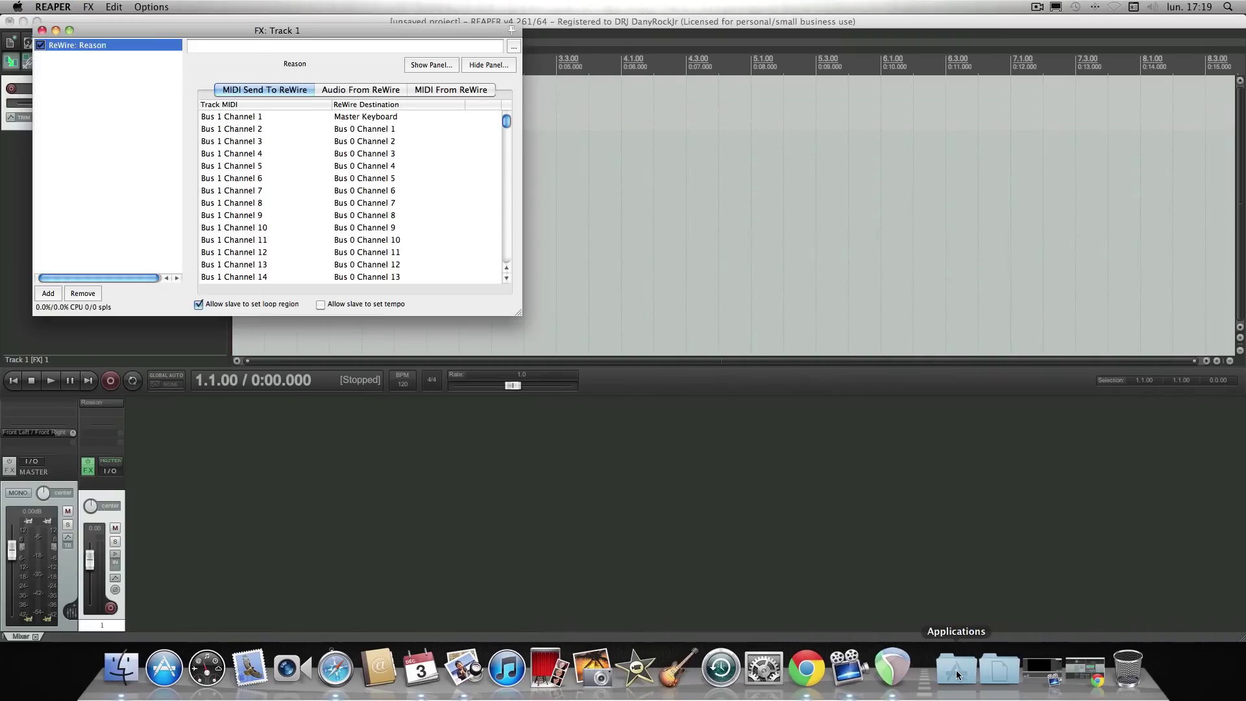
click(956, 670)
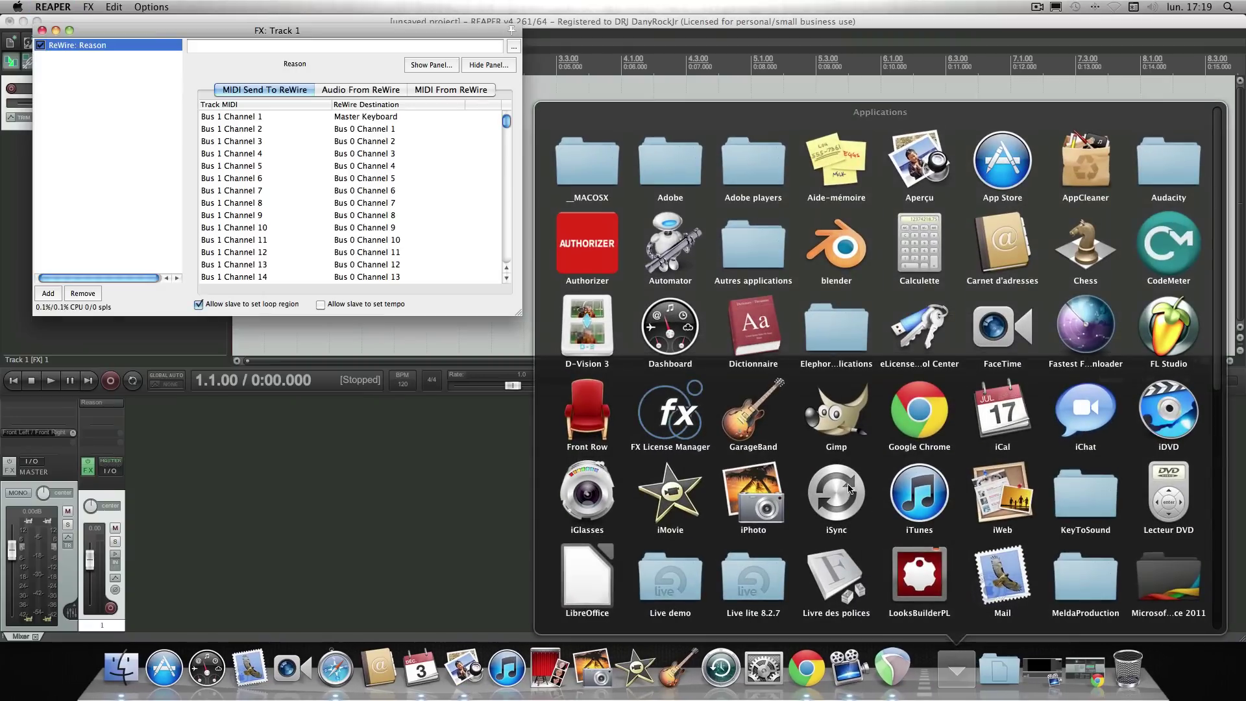
scroll(743, 312, down, 10)
click(742, 312)
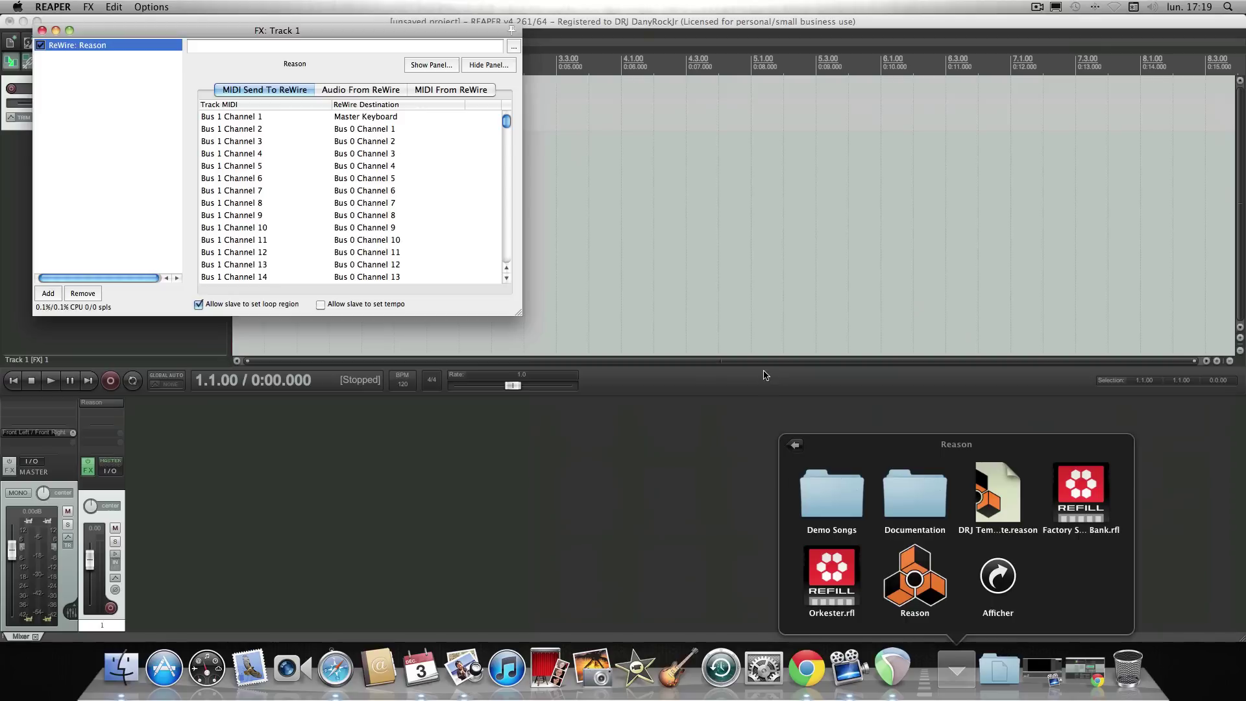
click(997, 578)
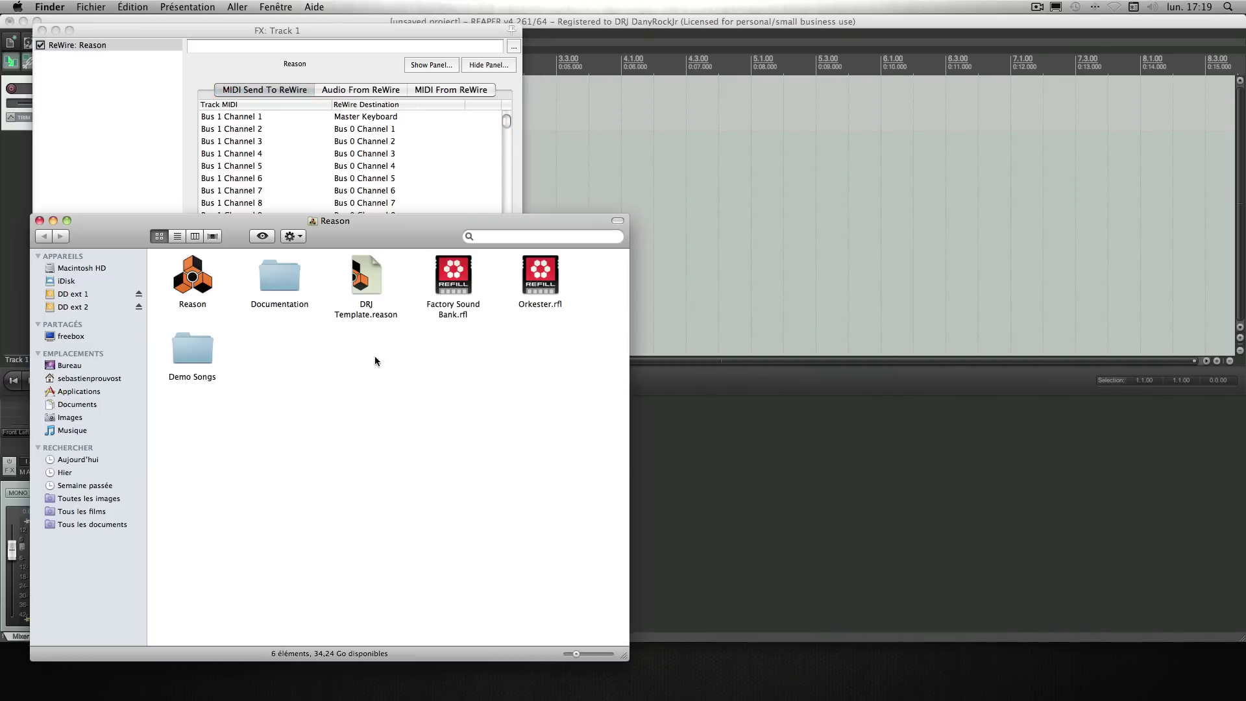
Disable "Ouvrir en mode 32 bits" in the Reason application's file information, and close the information and folder windows
right_click(192, 276)
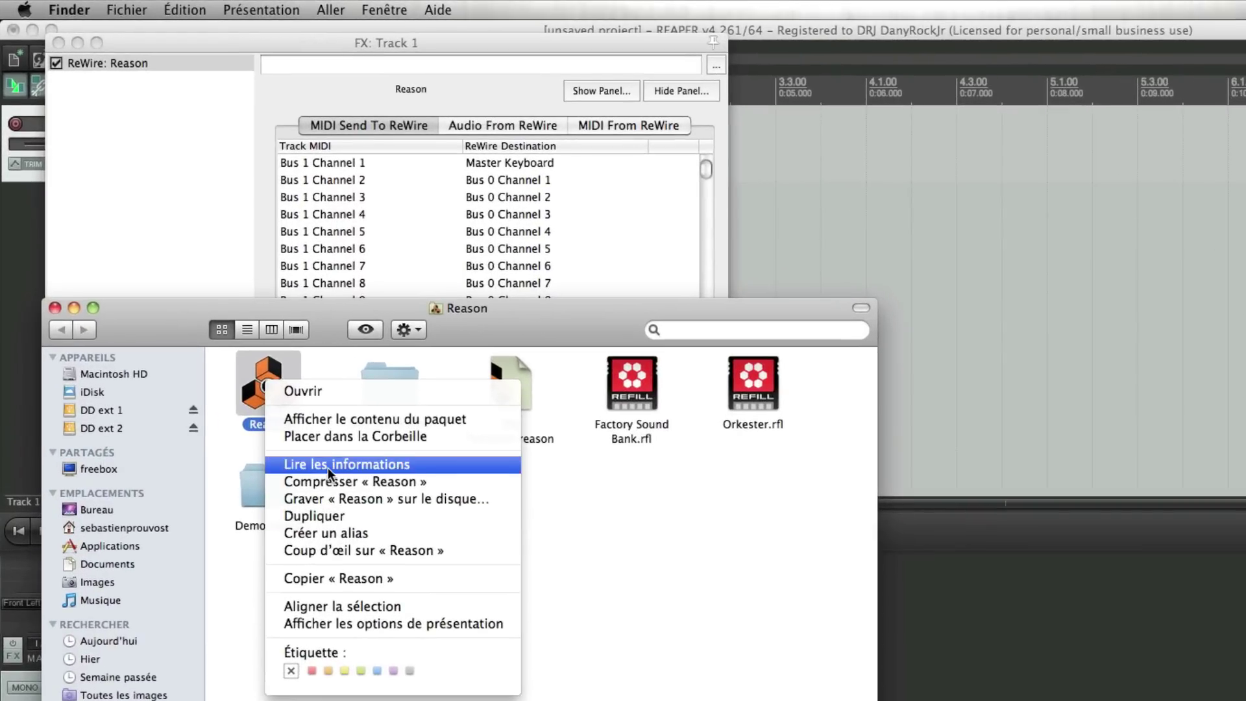
click(328, 465)
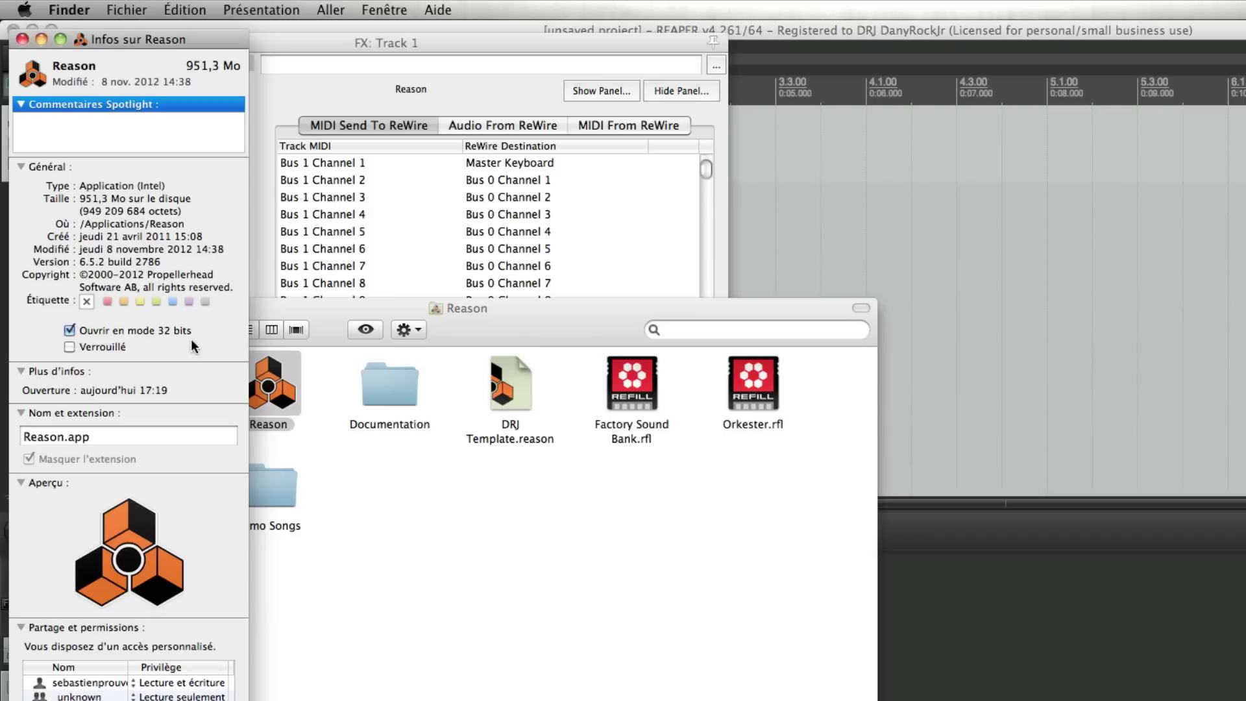
click(69, 331)
click(22, 39)
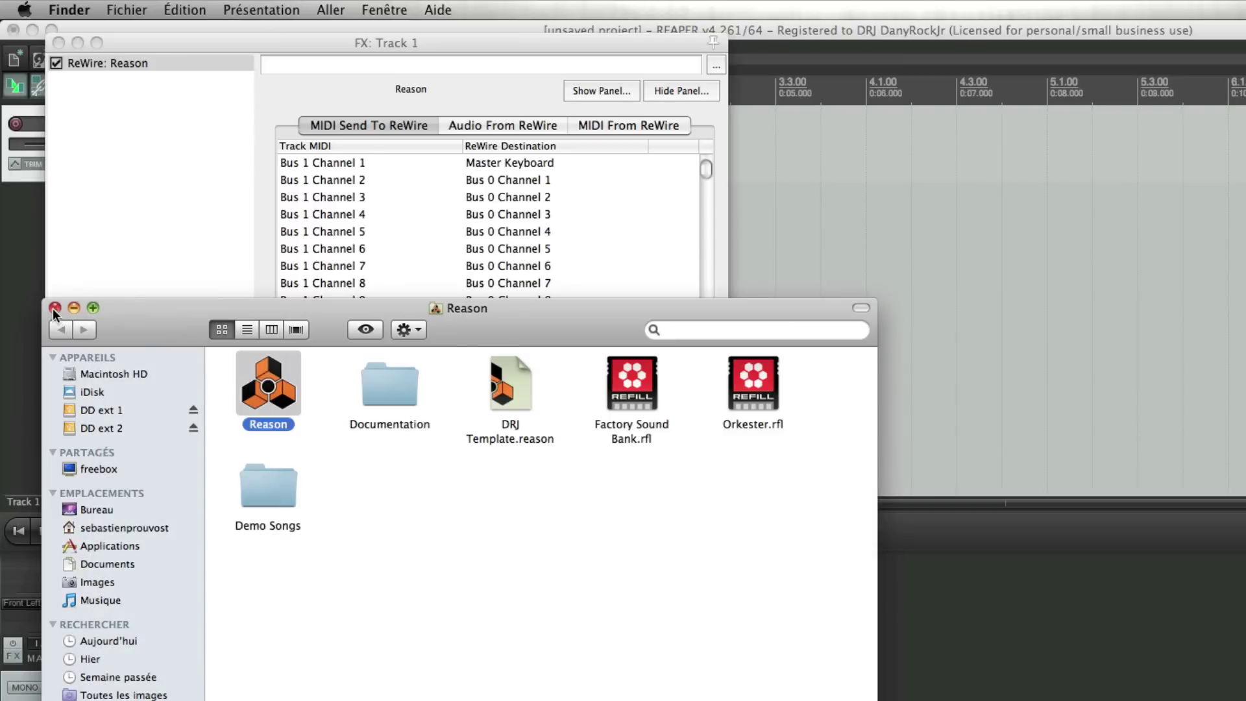
click(53, 314)
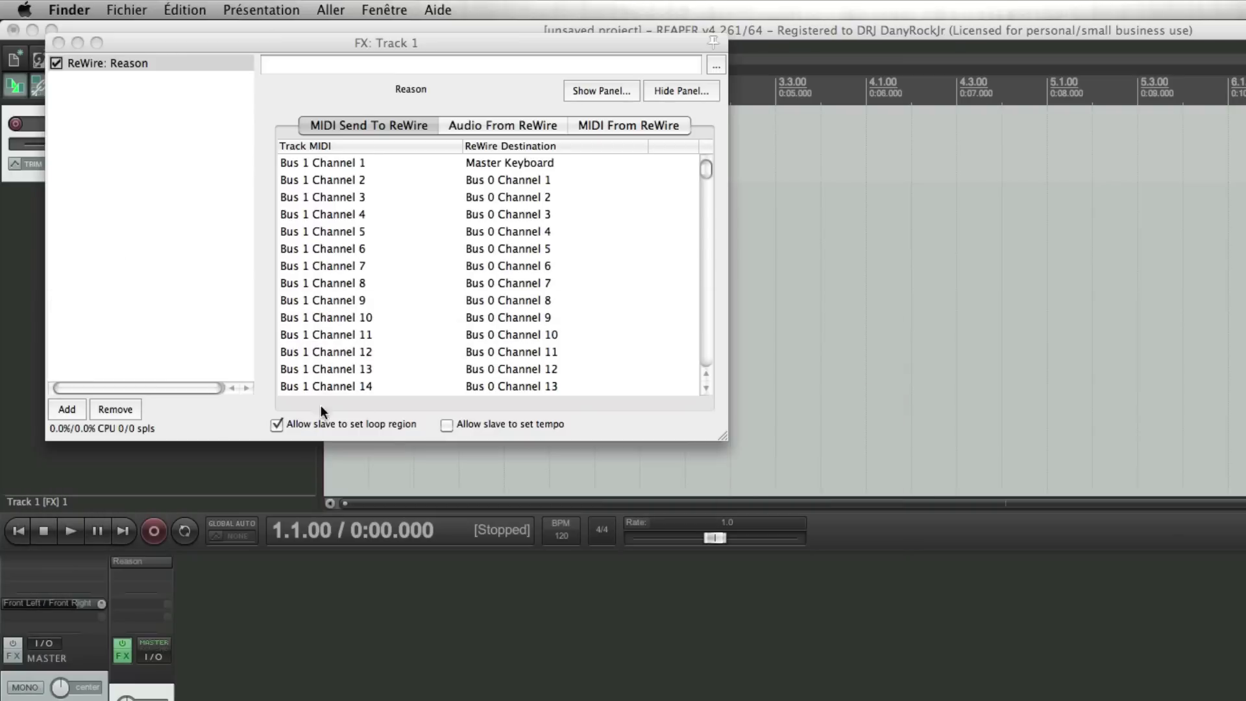
Close the effects window of track 1 and delete the track with its ReWire: Reason effect
click(57, 43)
click(269, 143)
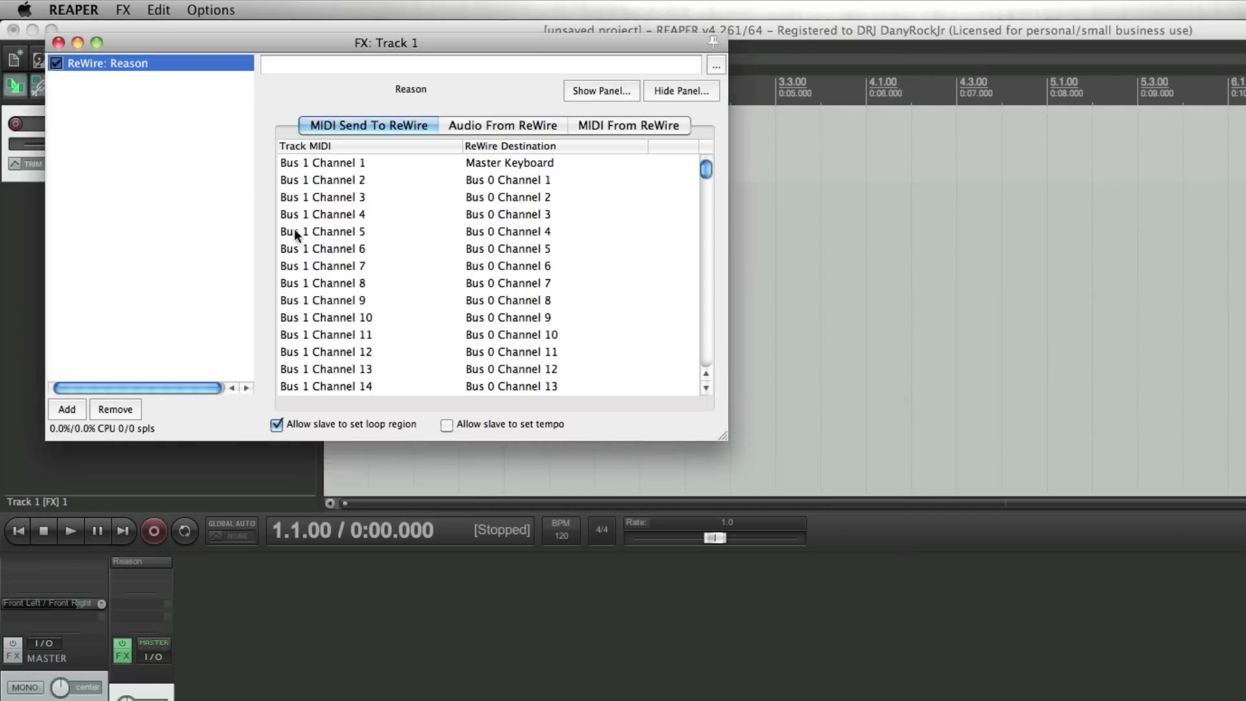
click(57, 43)
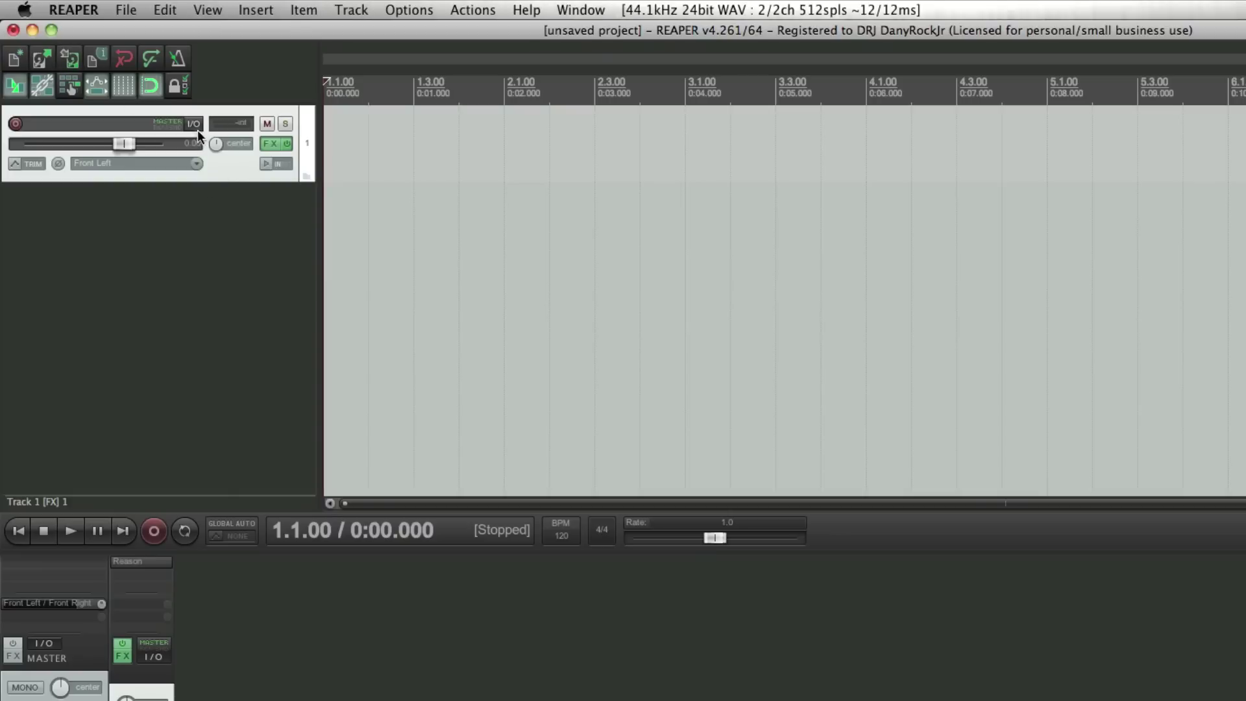
key(Delete)
key(Return)
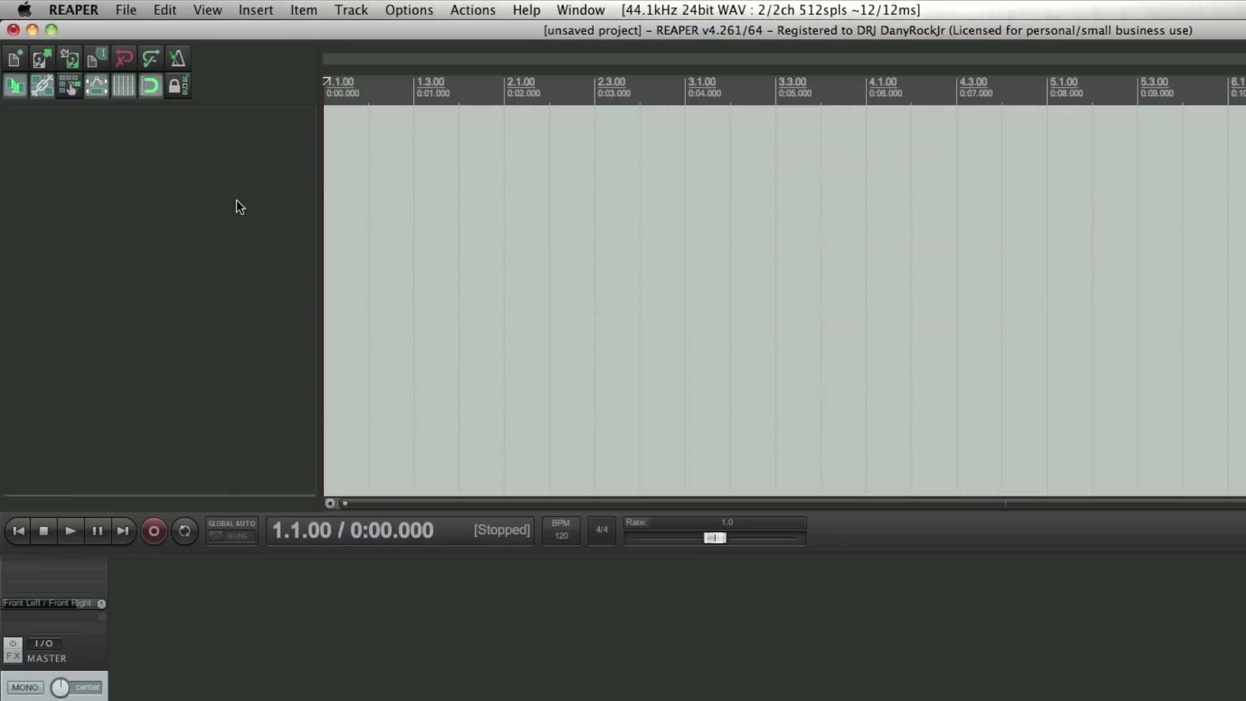
Load ReWire: Reason on a new track, continuing without the online-only licences, and close Reason's mixer and sequencer window
double_click(216, 142)
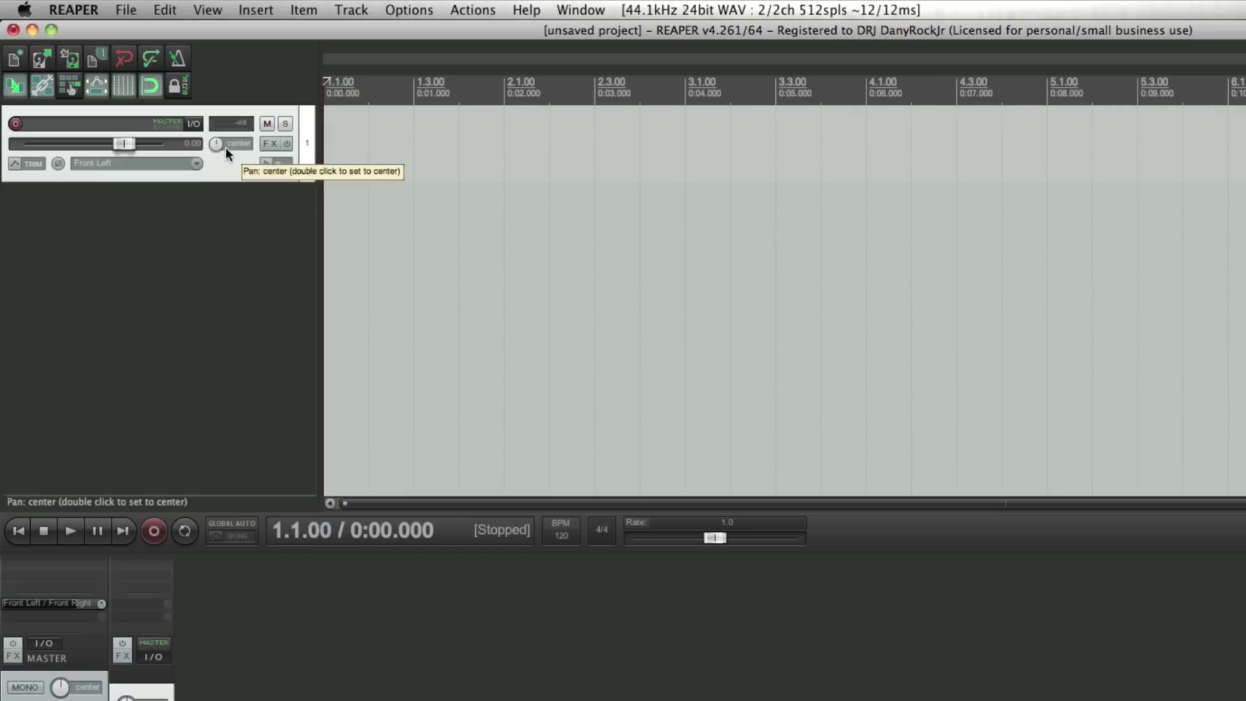
click(267, 143)
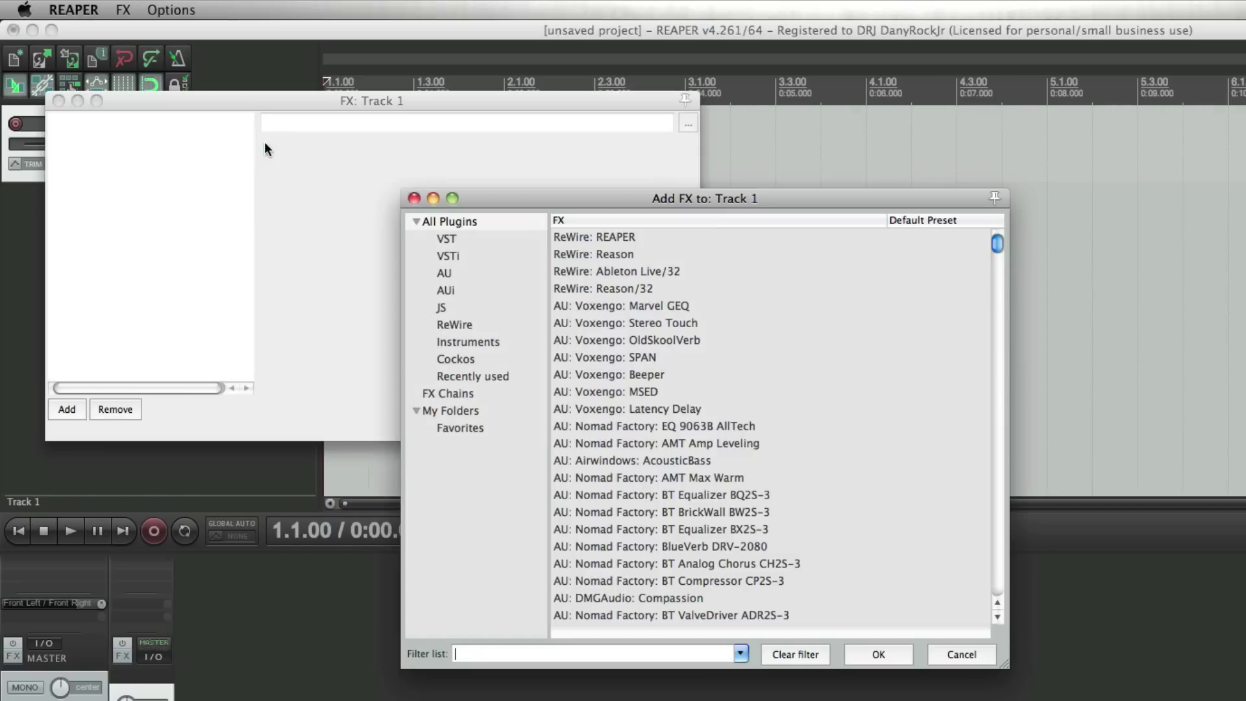
double_click(618, 254)
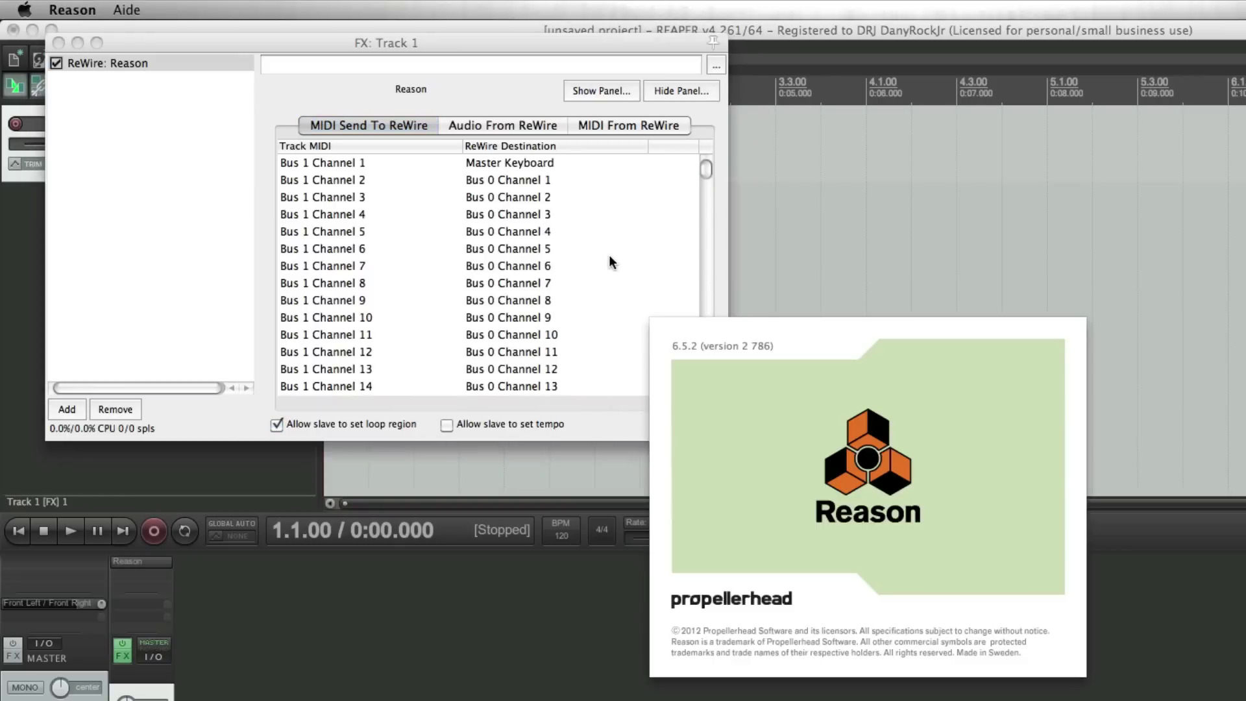
click(858, 353)
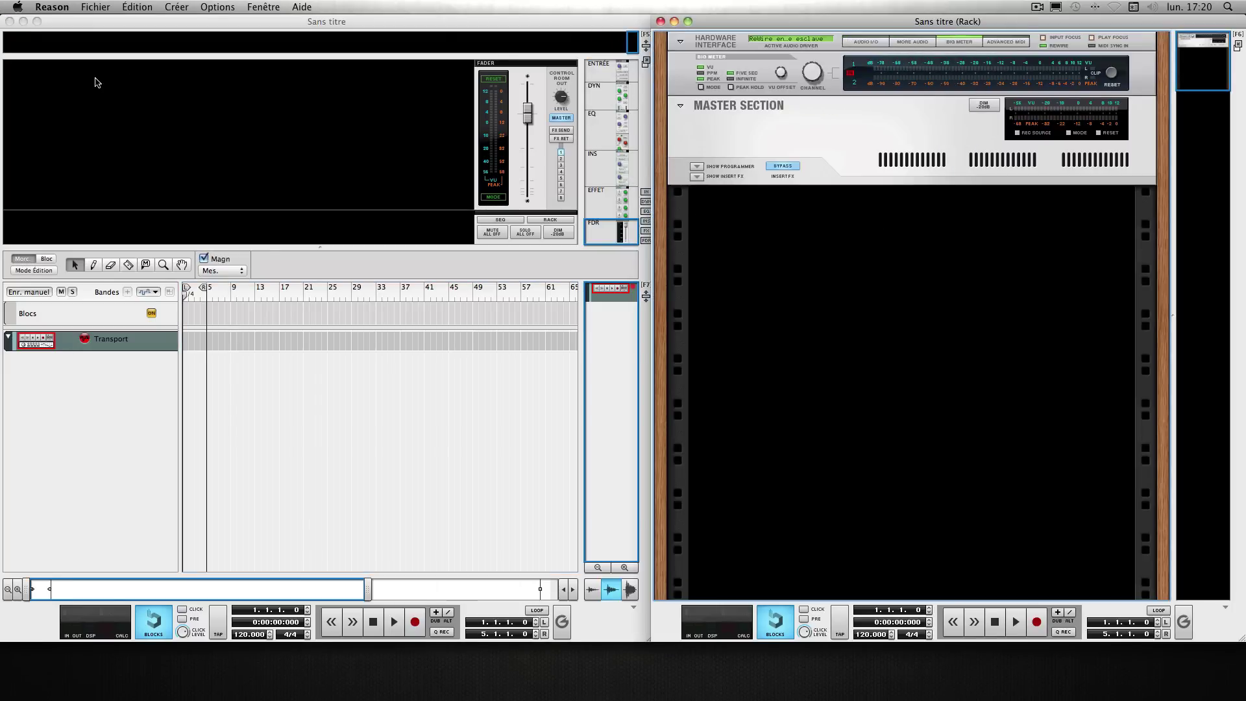
click(23, 22)
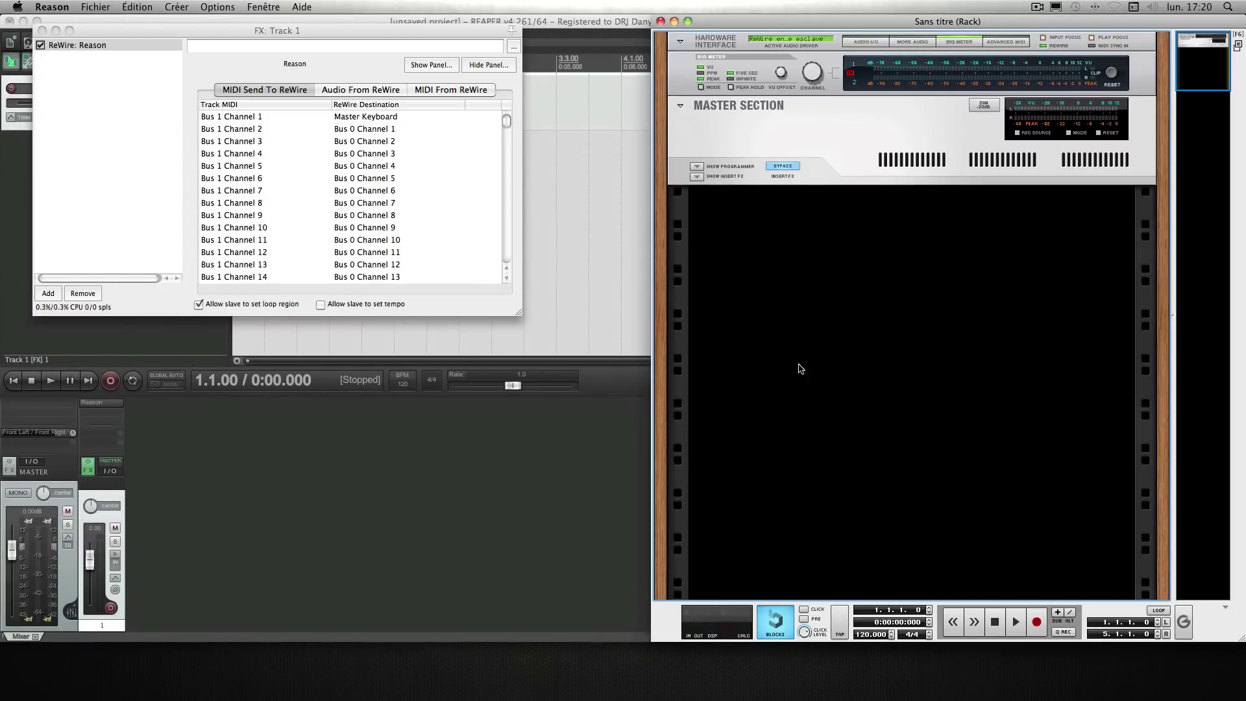
Examine the track channel choices for output 3 in Reason's Audio From ReWire settings
drag(443, 30, 564, 166)
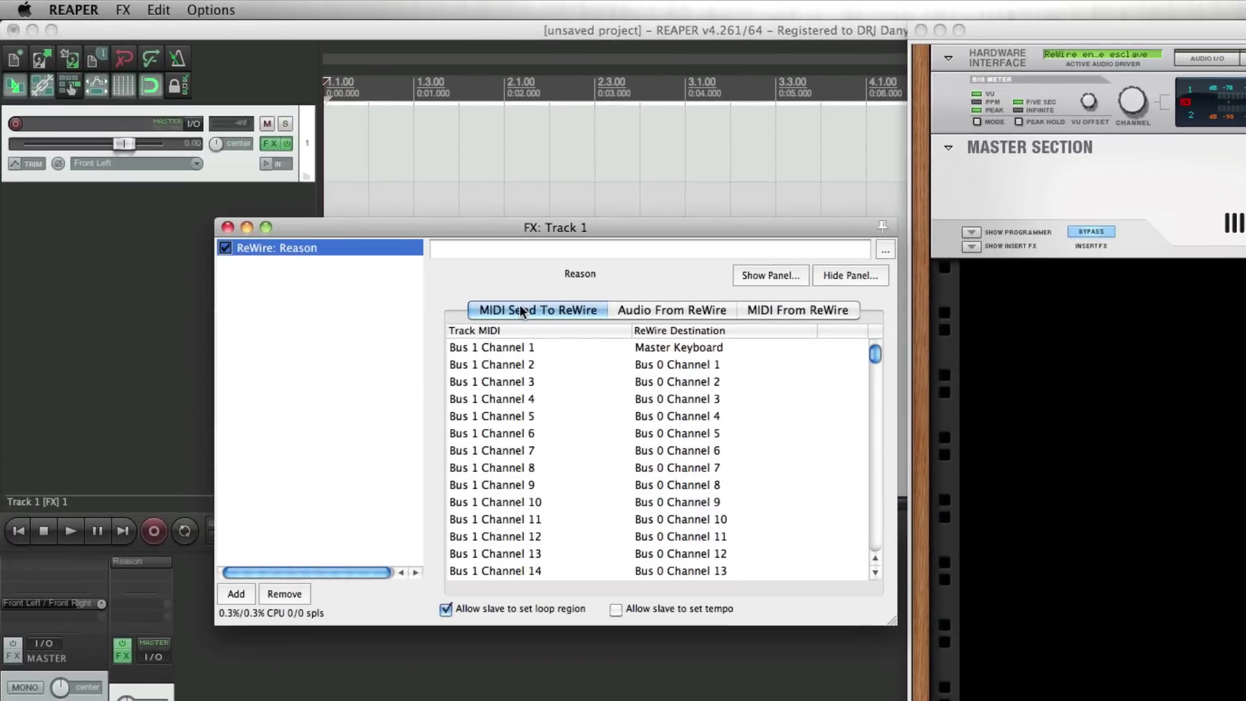
click(671, 311)
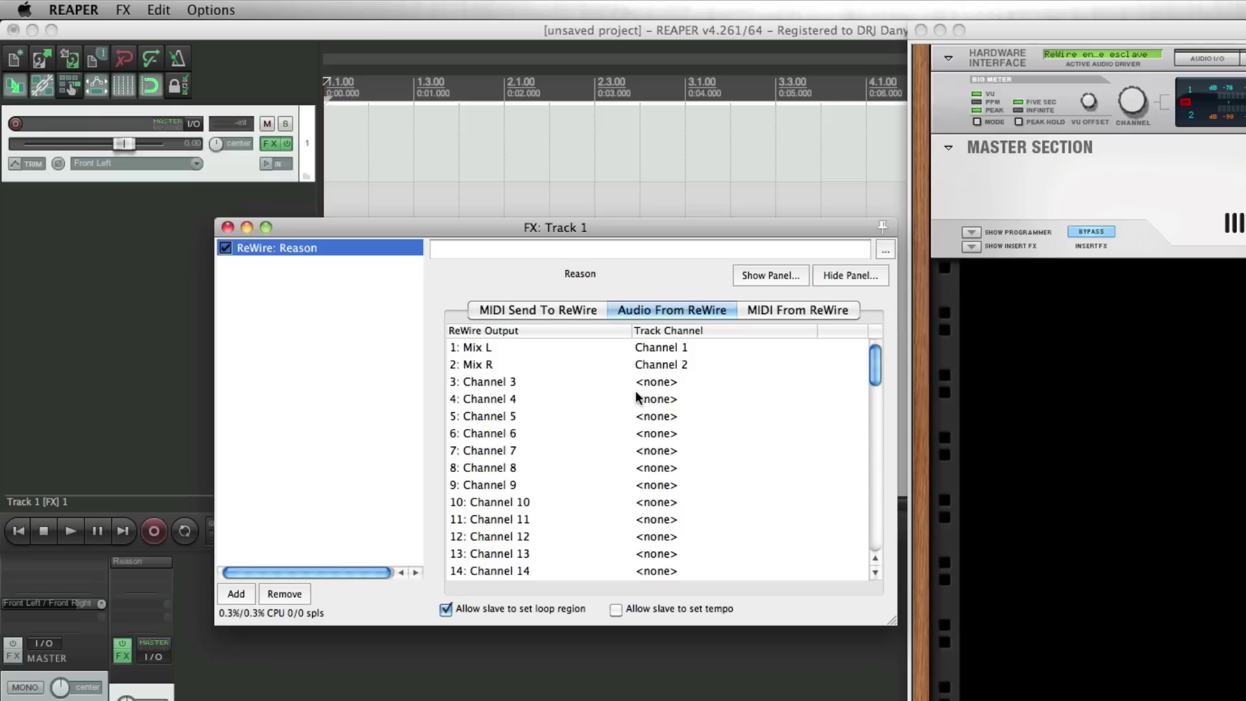
click(666, 380)
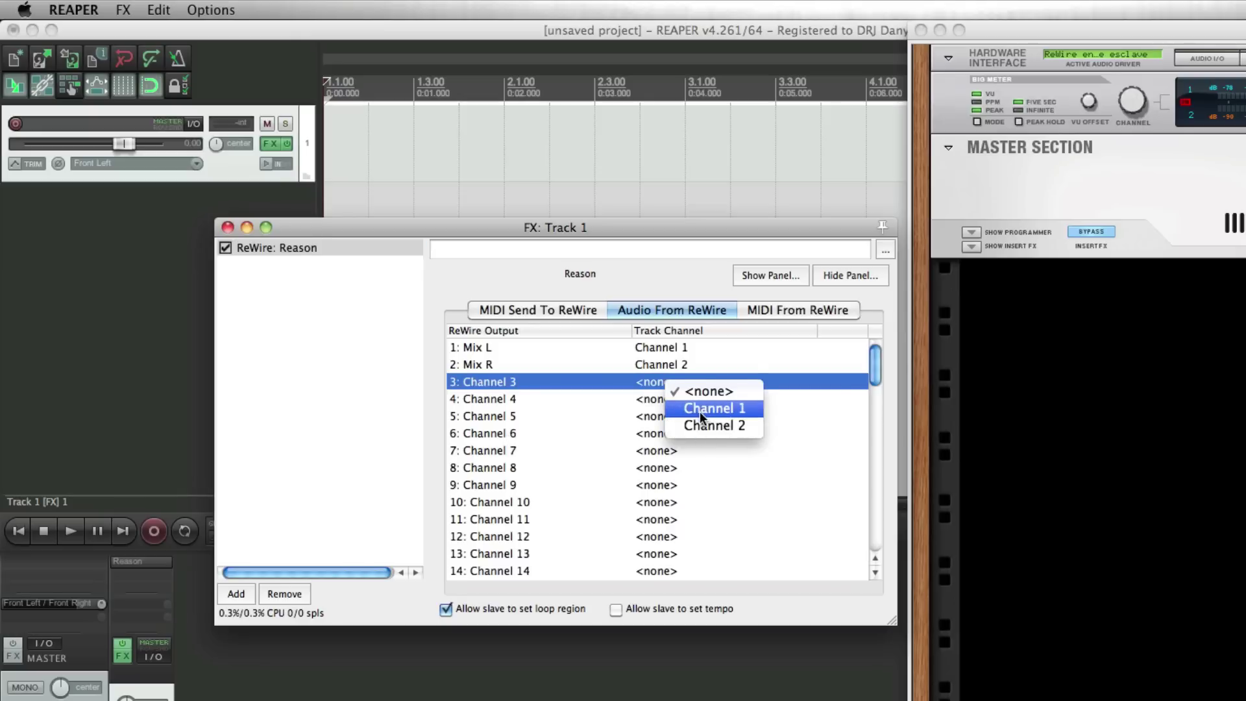
click(450, 268)
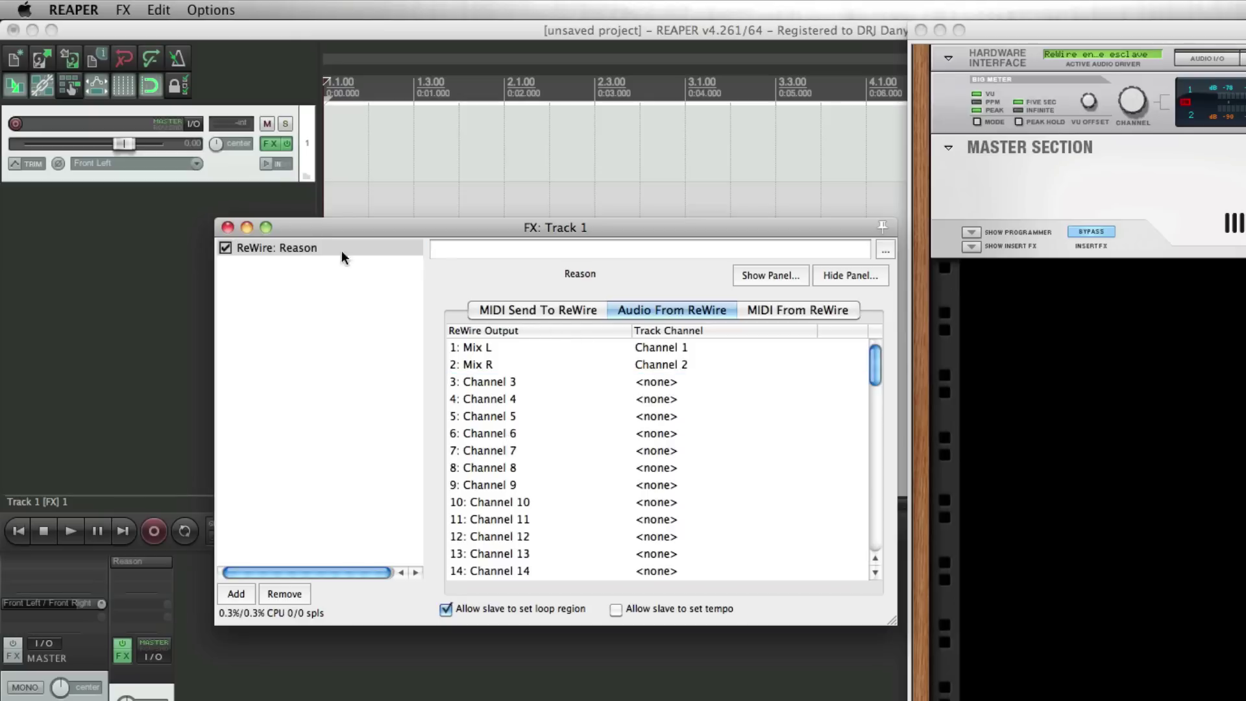
Close the track's effects window and set the number of track channels to 8 in the routing of track 1
click(228, 227)
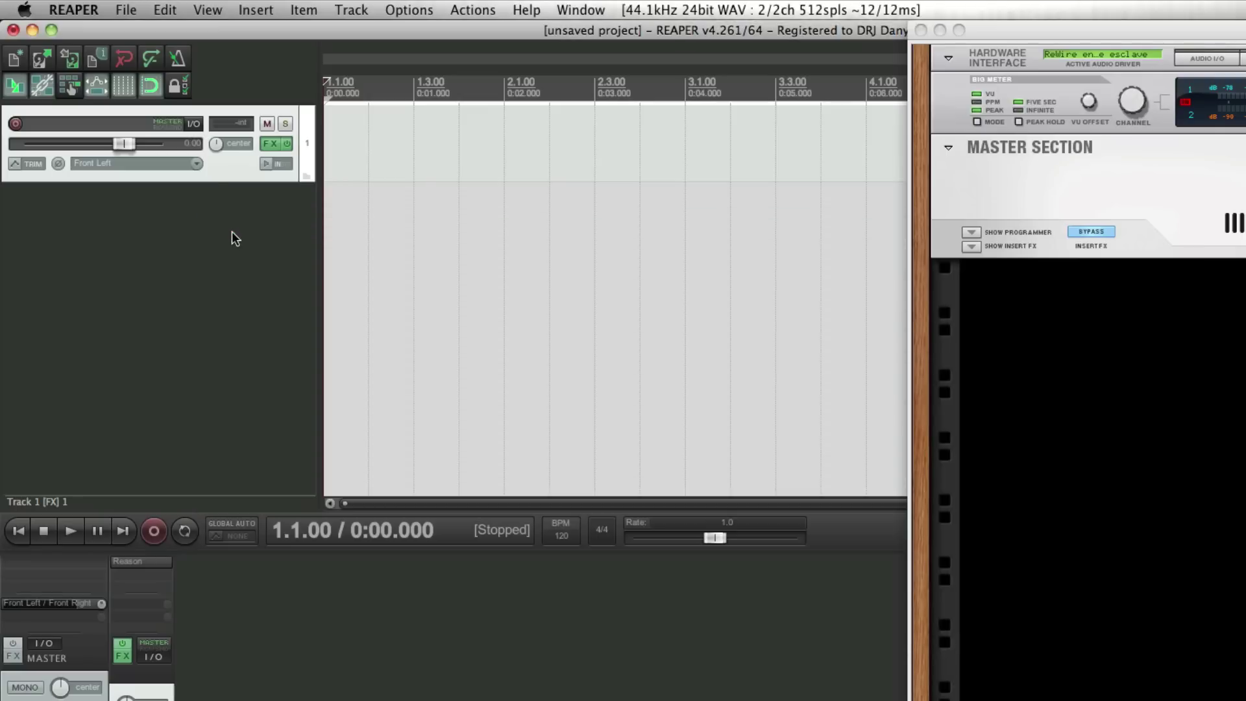
click(192, 124)
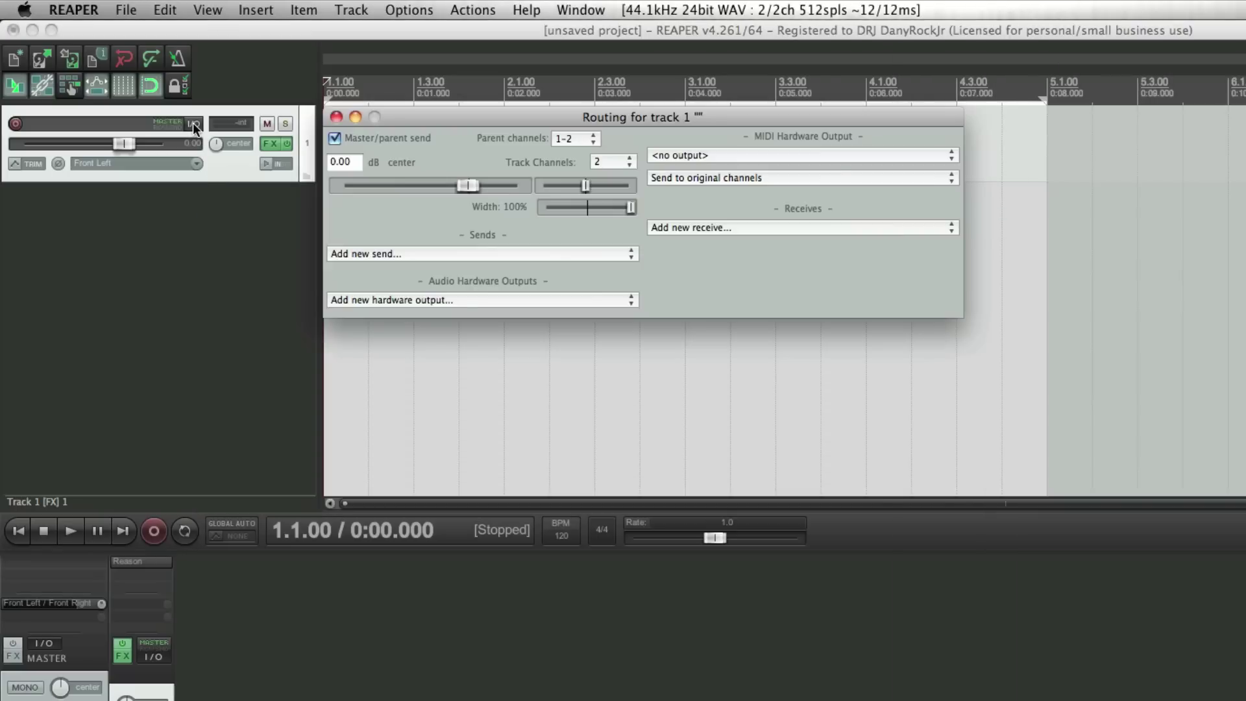
click(609, 161)
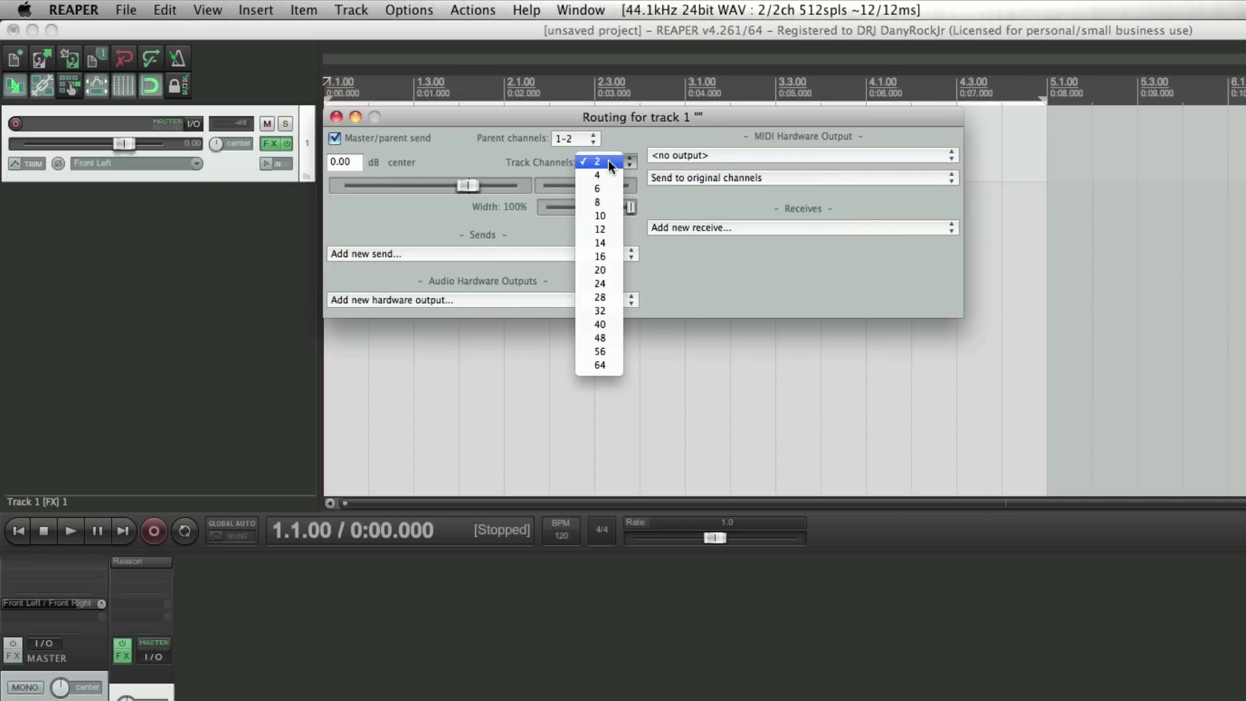
click(603, 201)
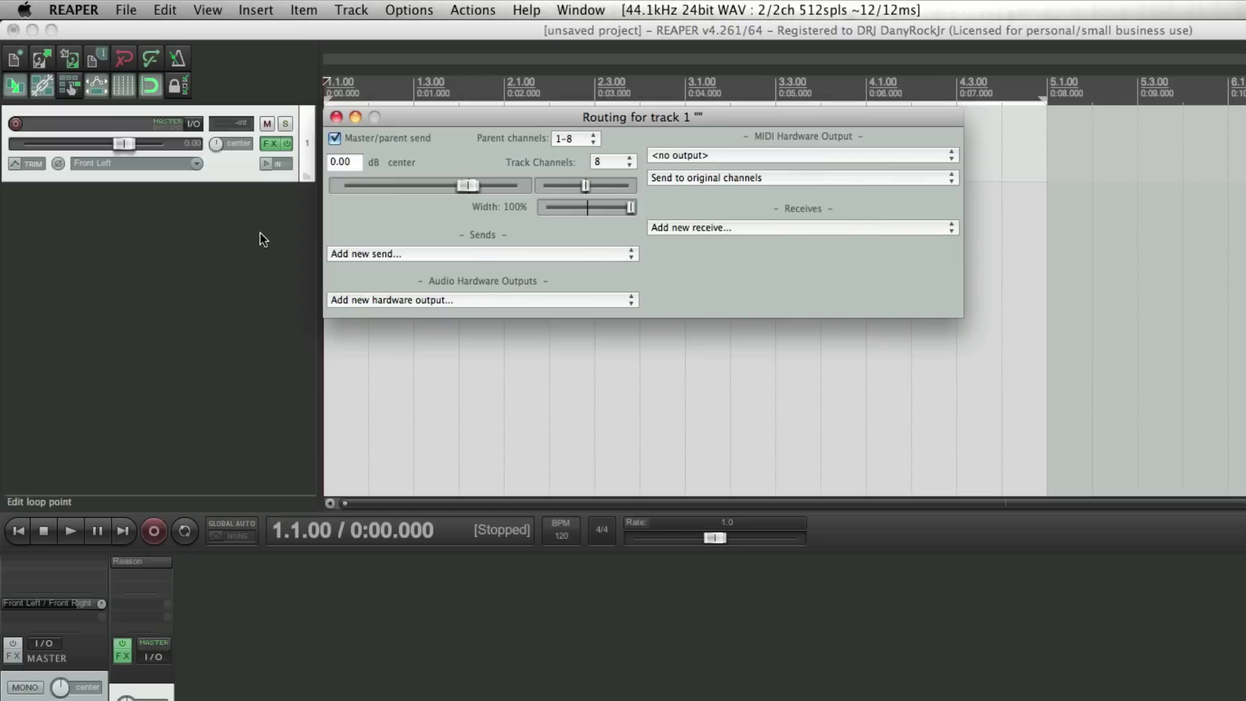
Close the routing window of track 1 and add two new tracks below it
click(335, 118)
double_click(273, 217)
double_click(246, 293)
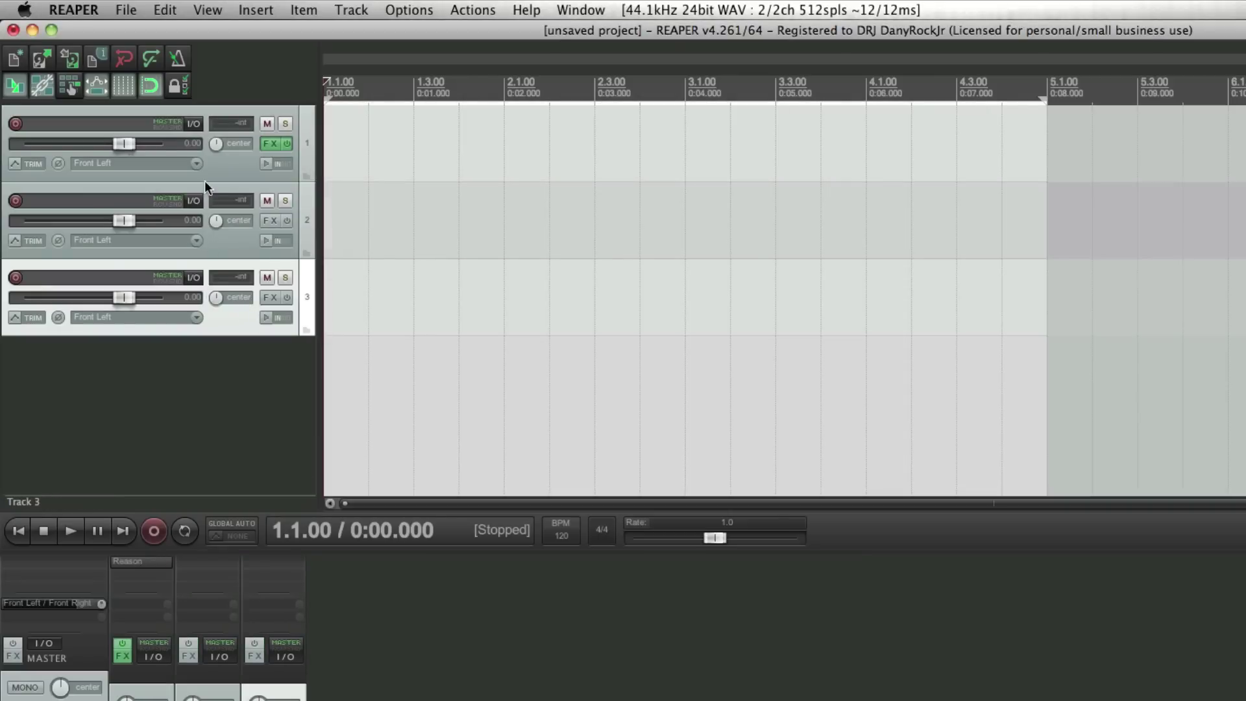
Add a send from track 1 to track 2 with stereo source 3/4 going to channels 1/2
click(193, 123)
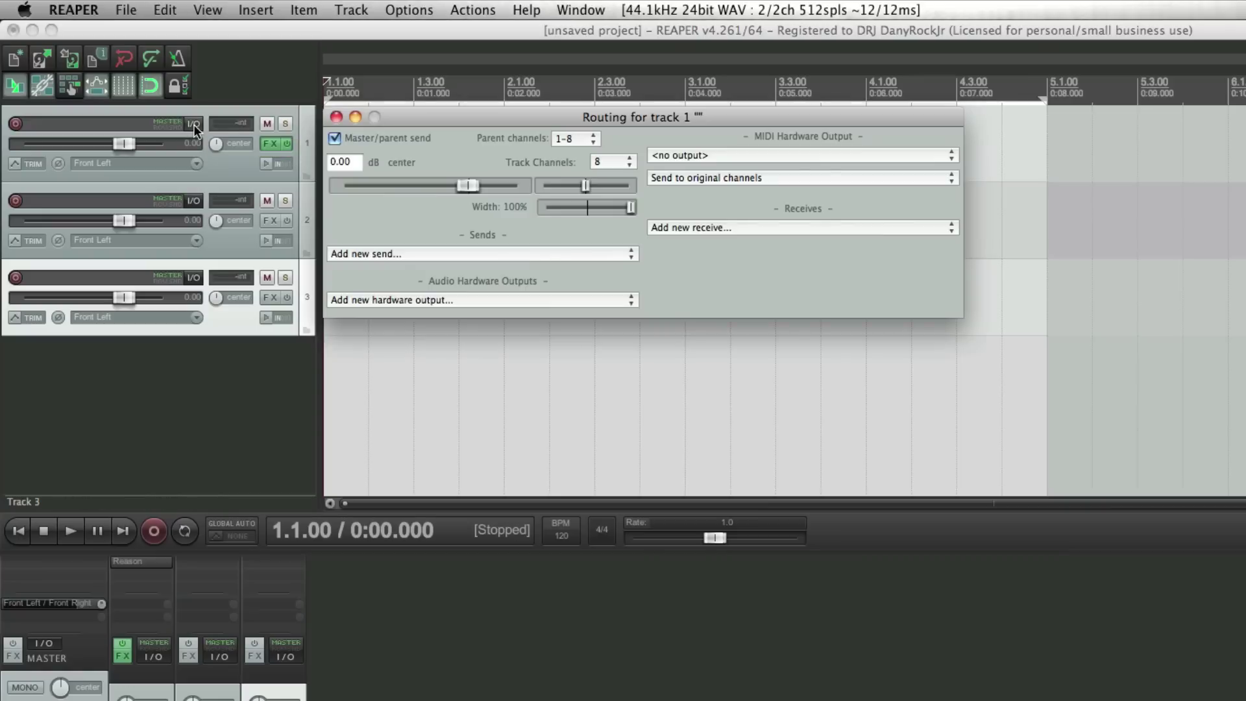
click(407, 254)
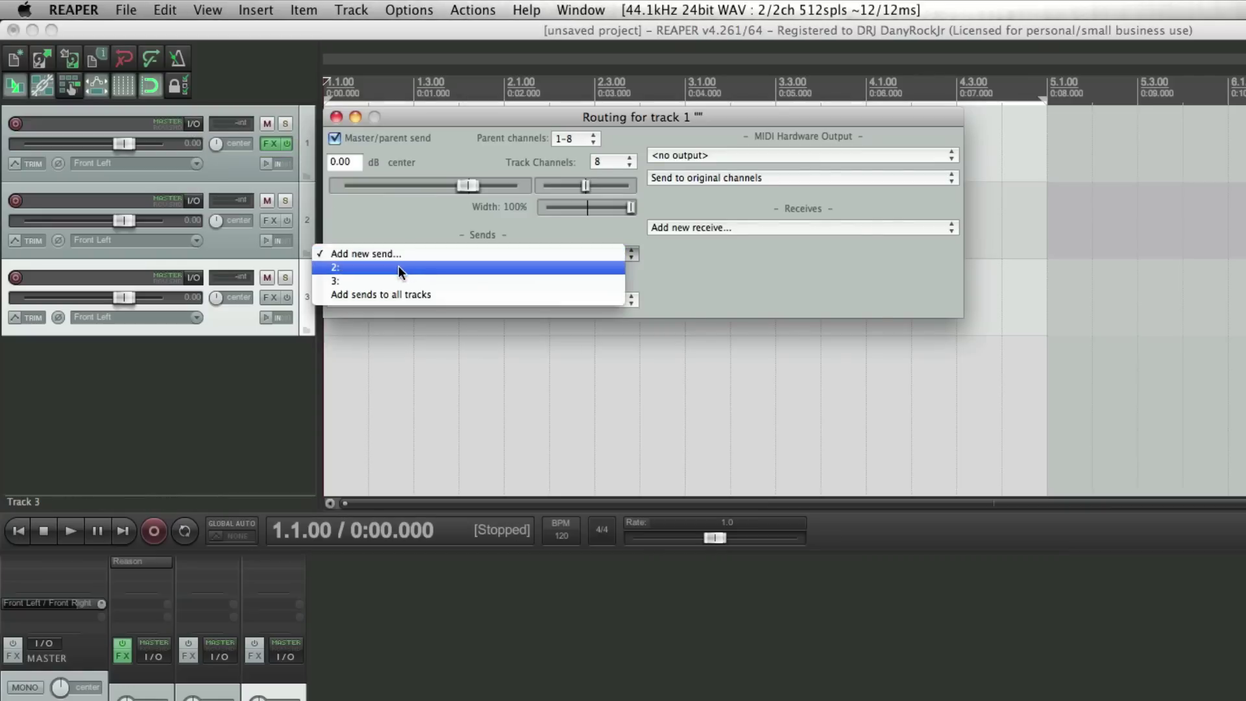
click(398, 267)
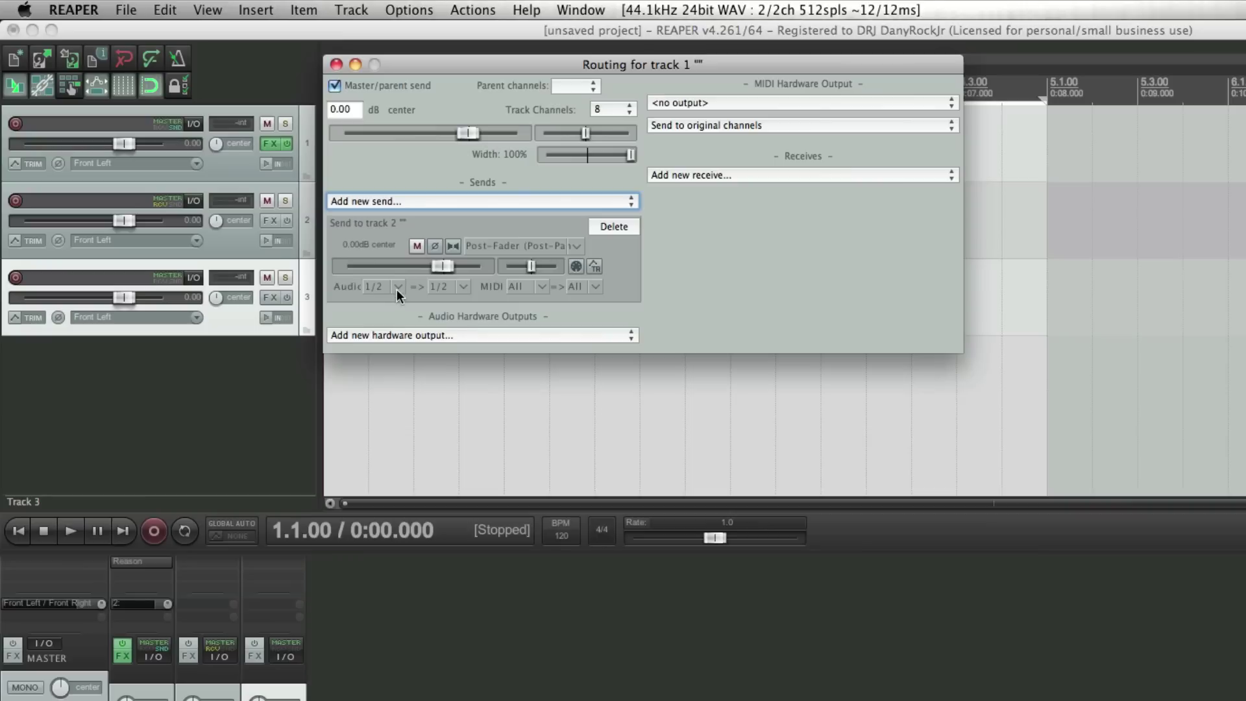
click(396, 289)
mouse_move(421, 321)
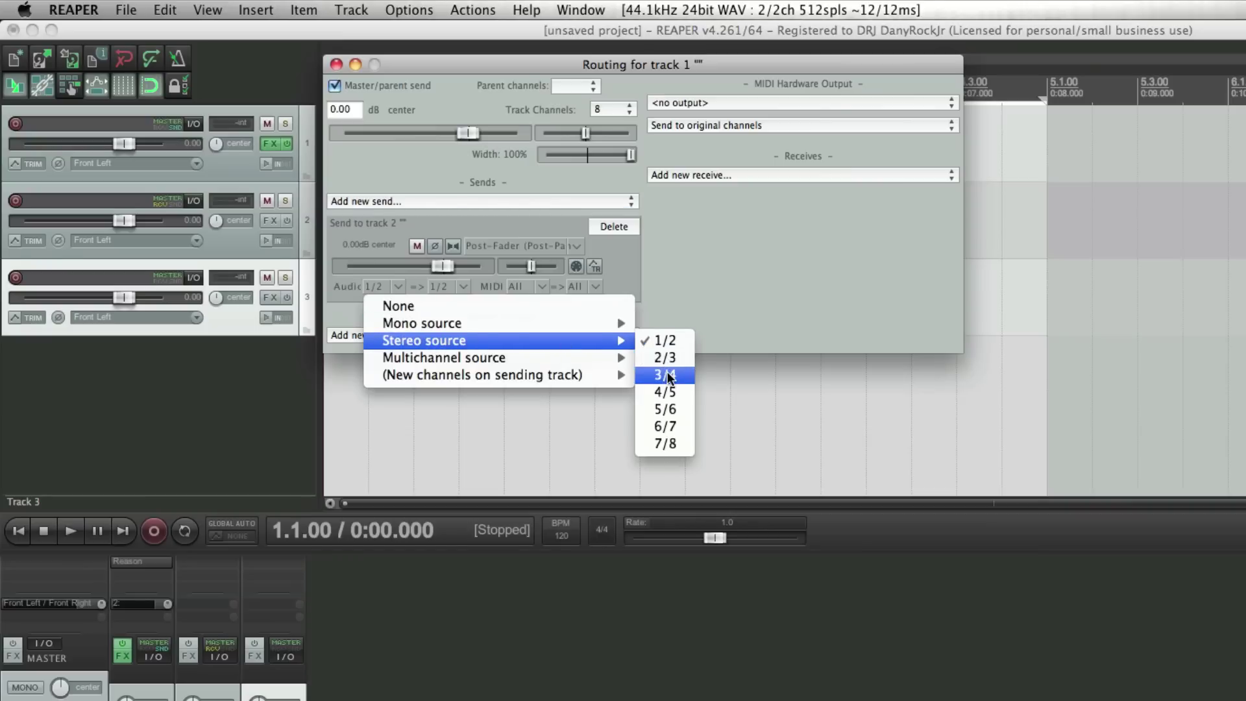
click(667, 374)
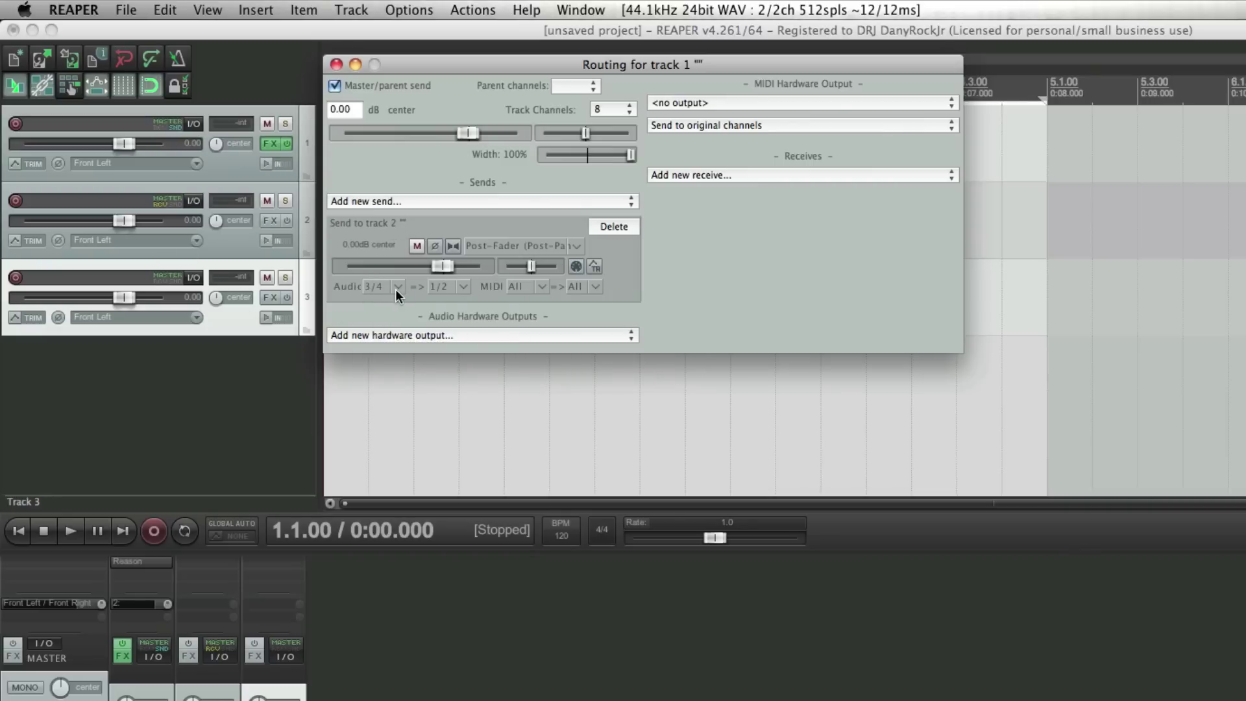
Add a send from track 1 to track 3 with stereo source 4/5 and close the routing window
click(431, 201)
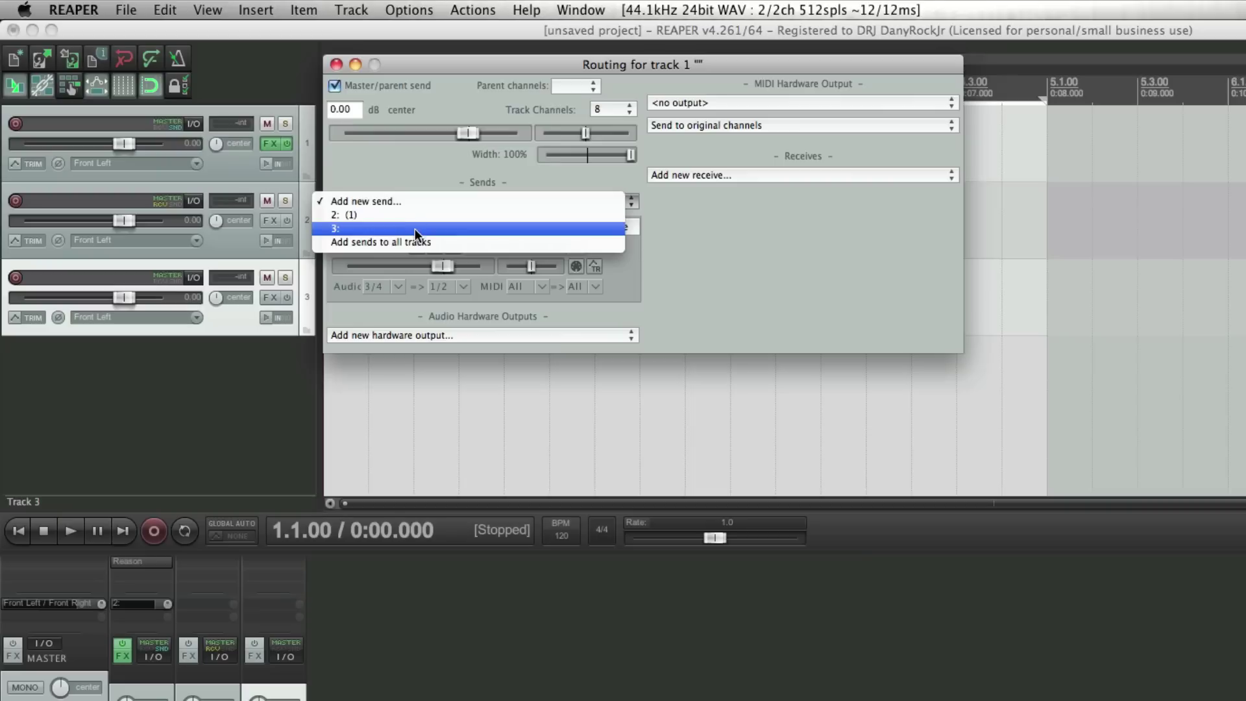
click(415, 229)
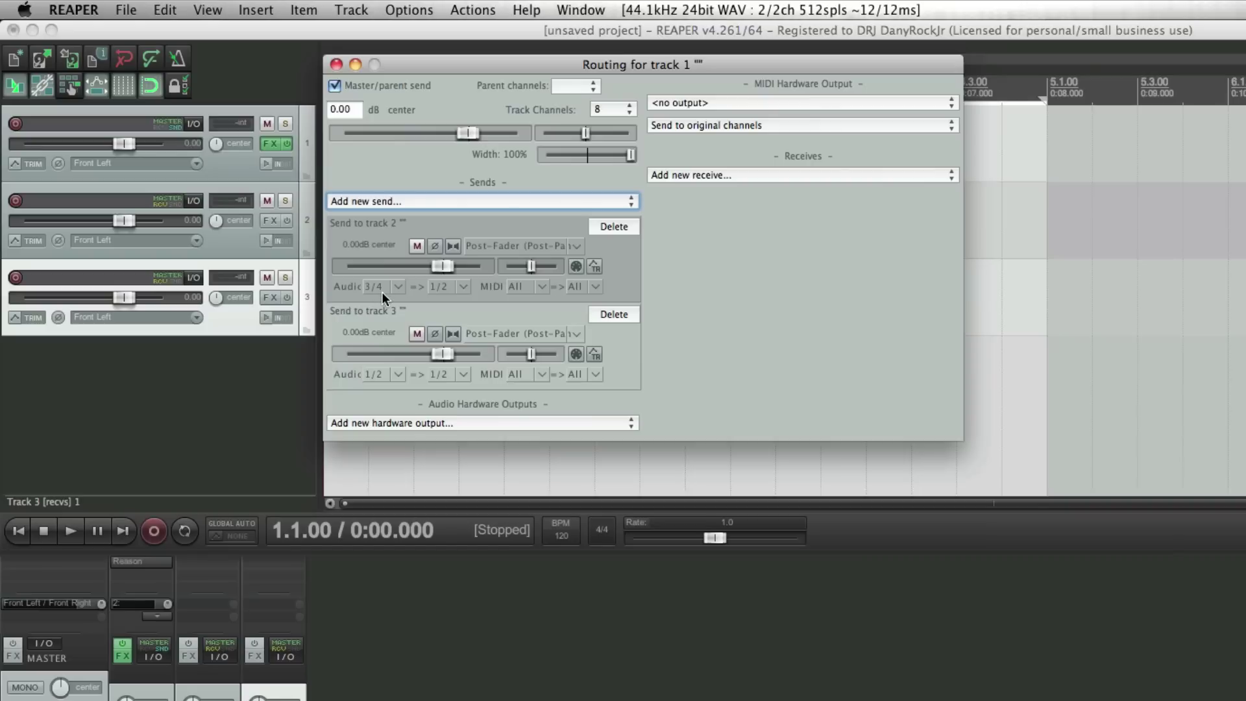
click(397, 375)
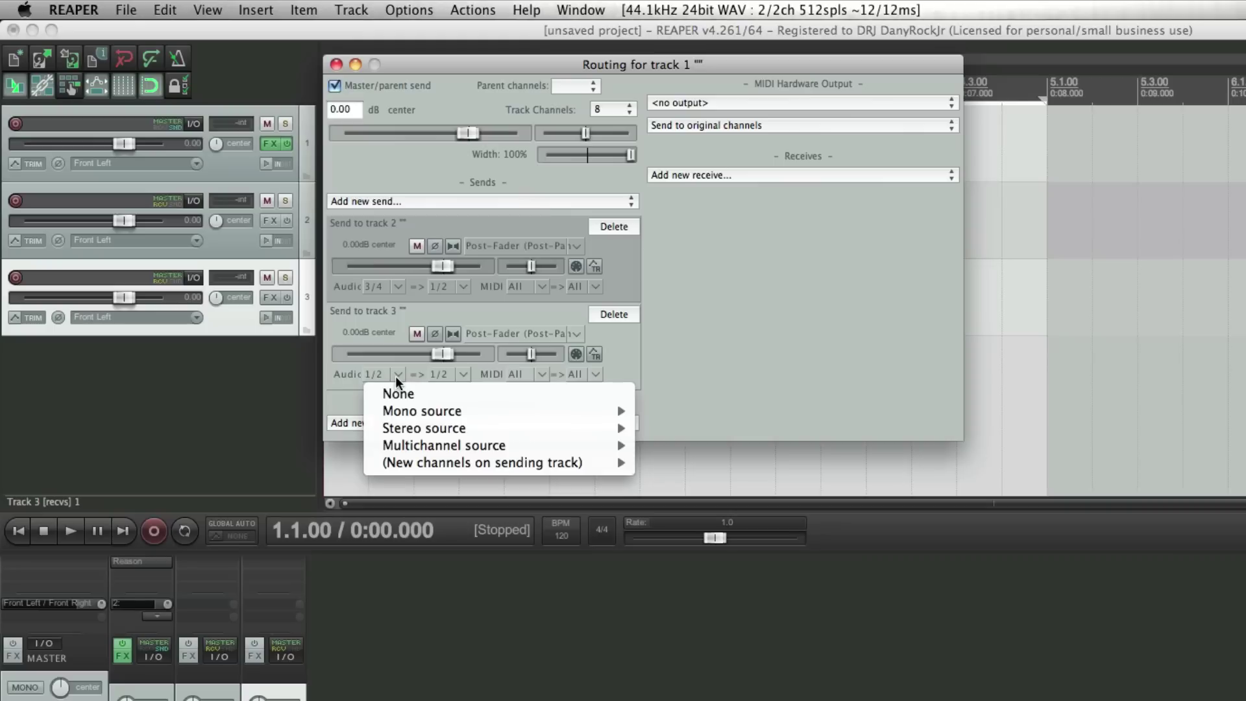
mouse_move(454, 429)
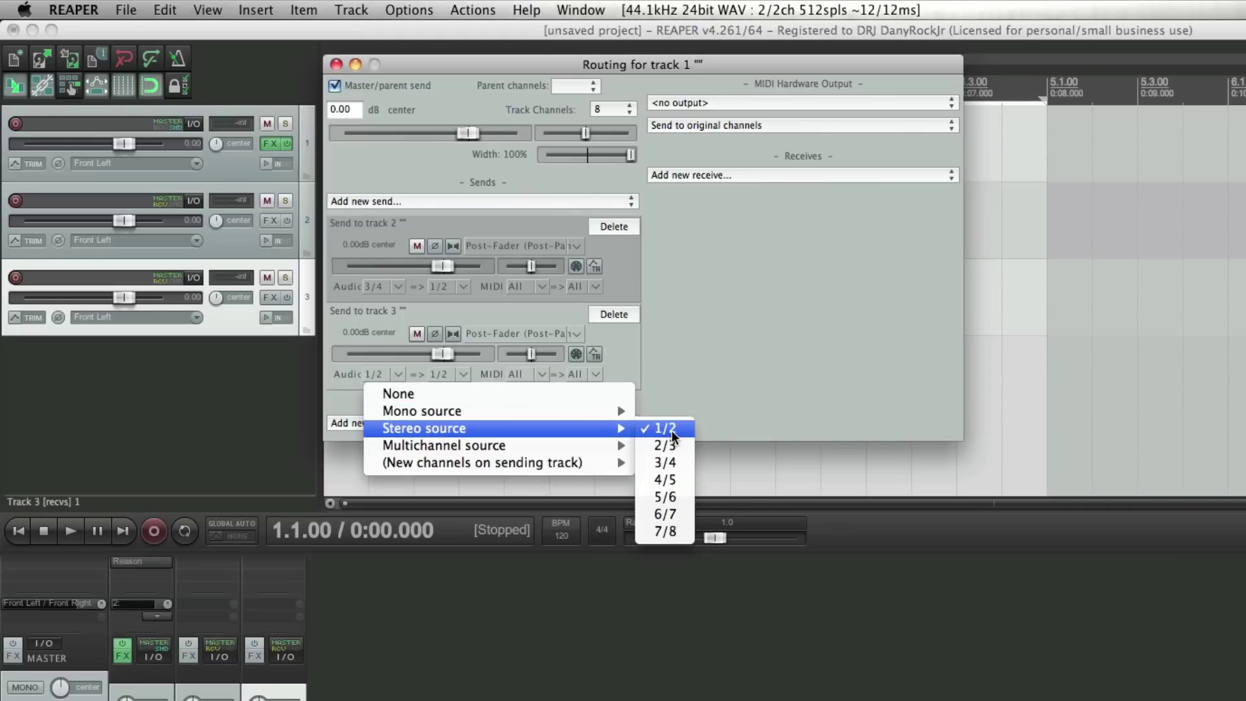
click(672, 484)
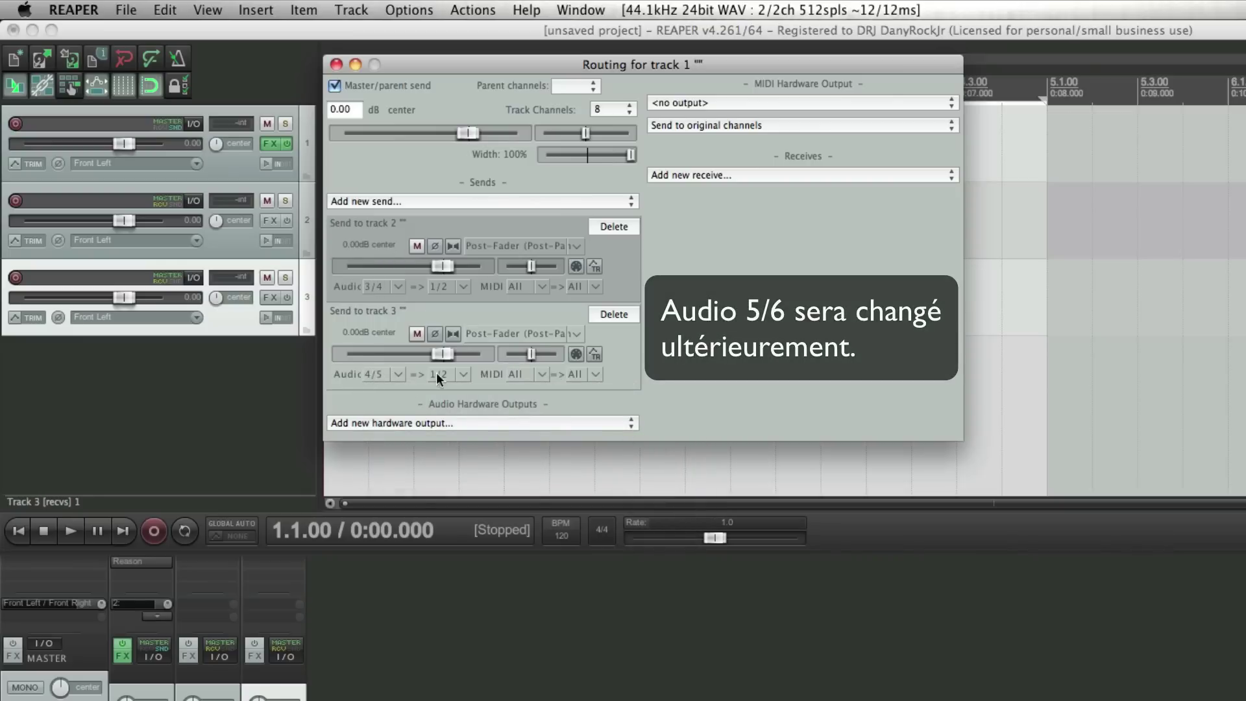
click(336, 63)
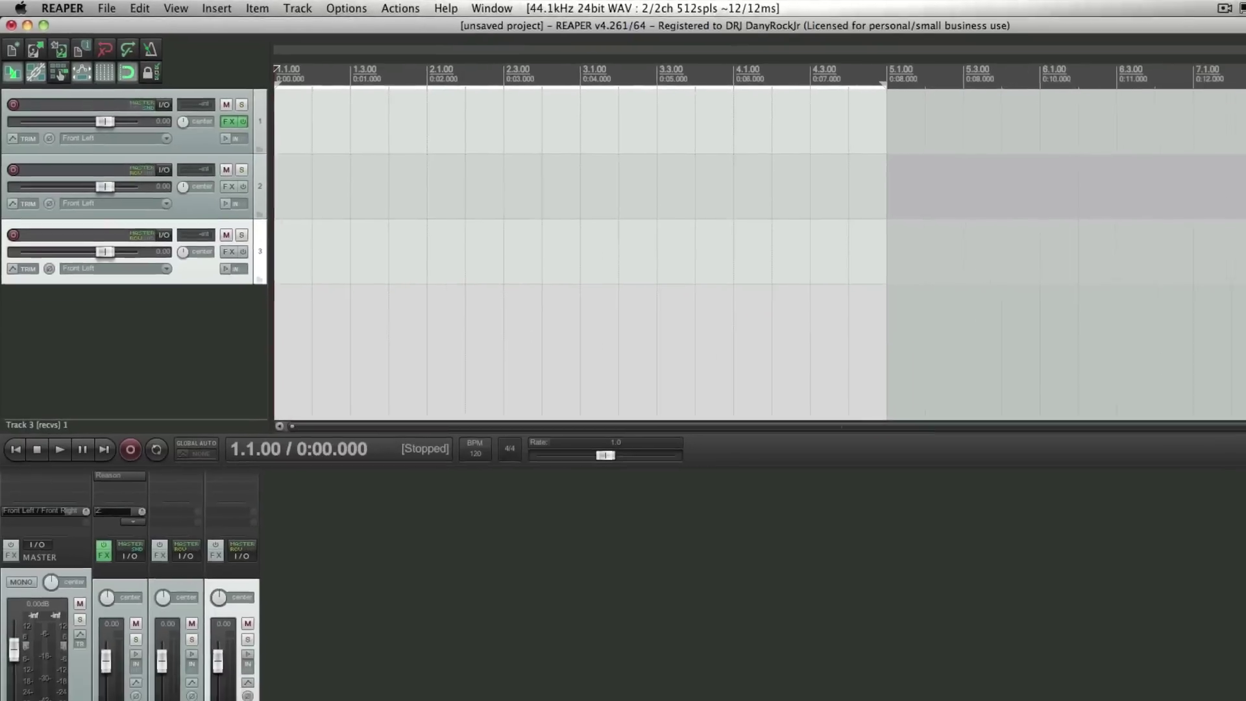
Switch to Reason and add a Thor polysonic synthesizer to the rack, checking its rear connections
mouse_move(889, 698)
click(892, 674)
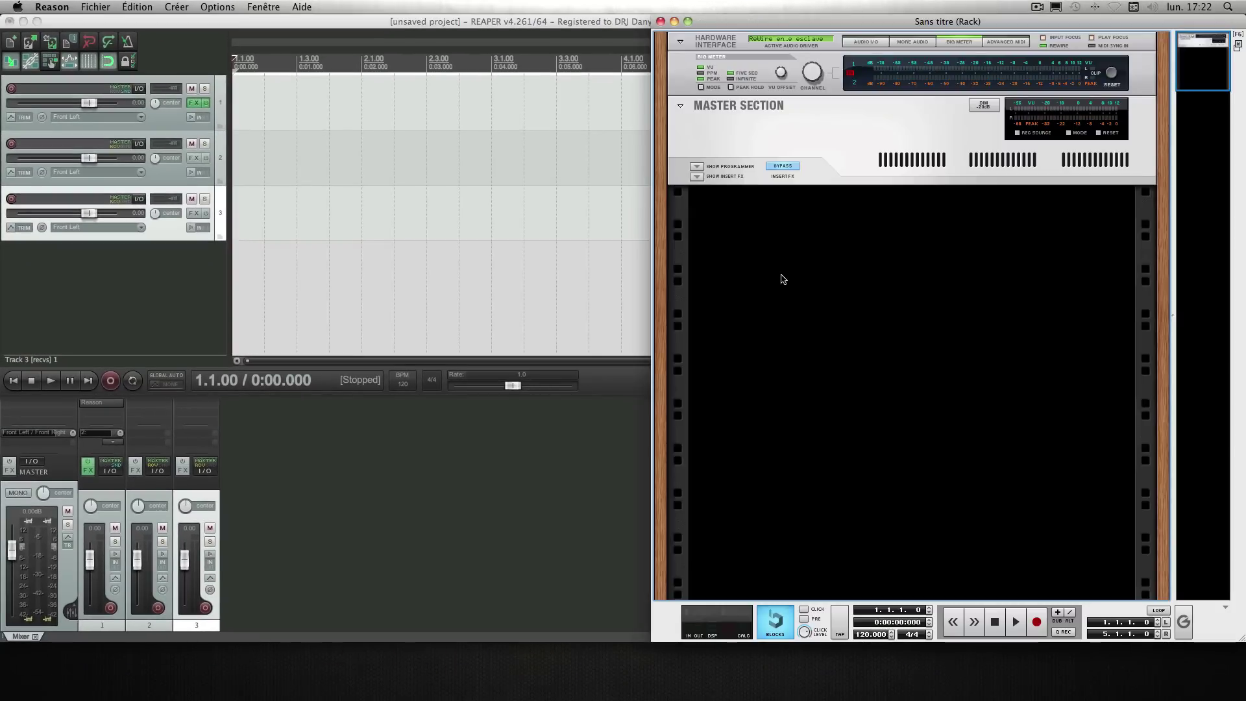
right_click(803, 238)
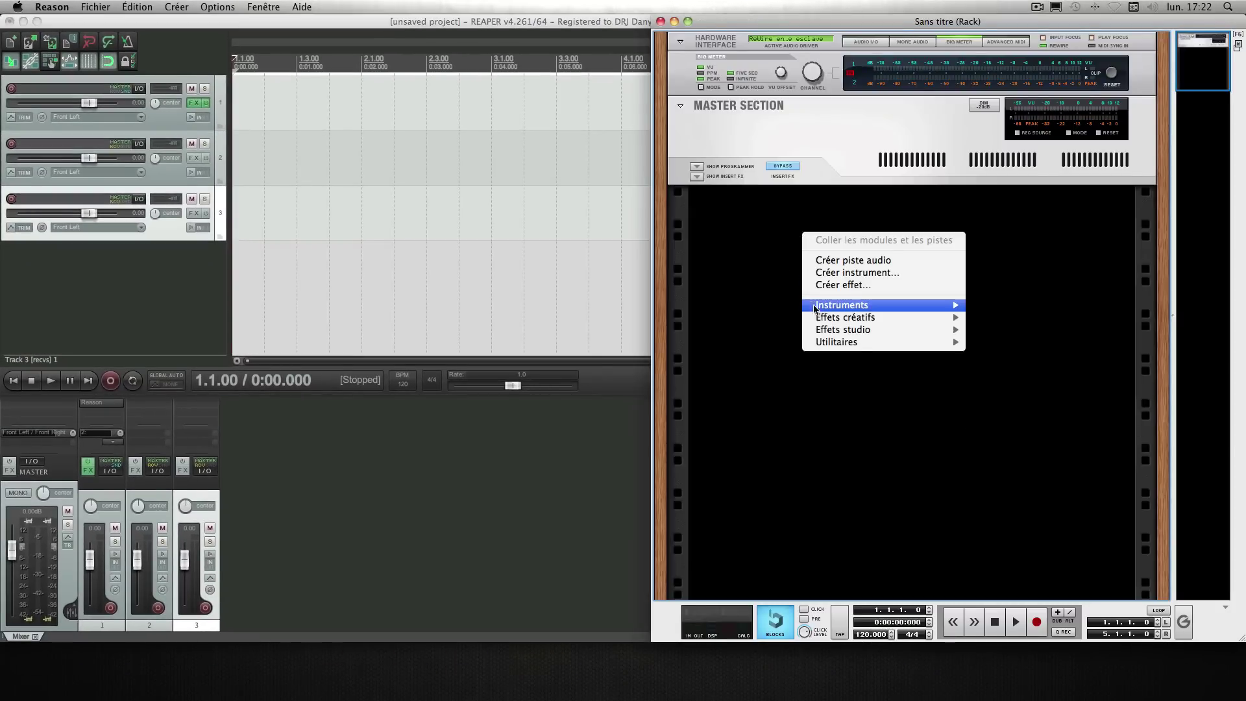
mouse_move(841, 304)
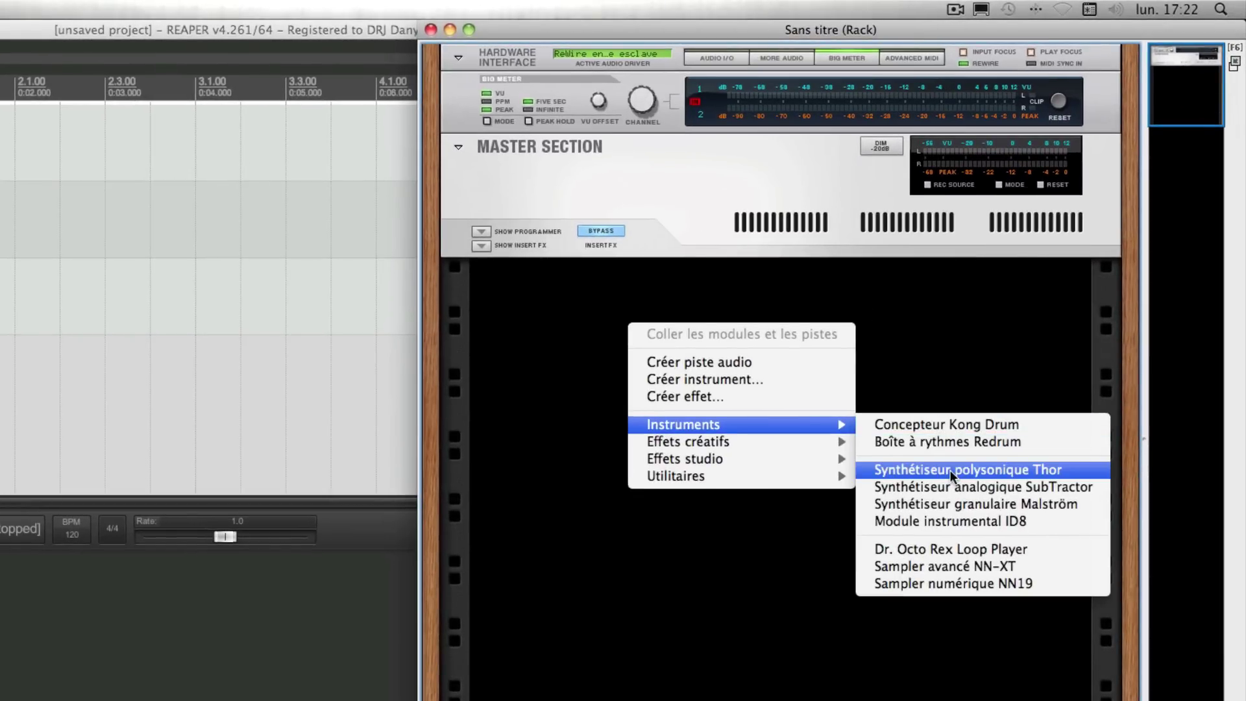
click(950, 470)
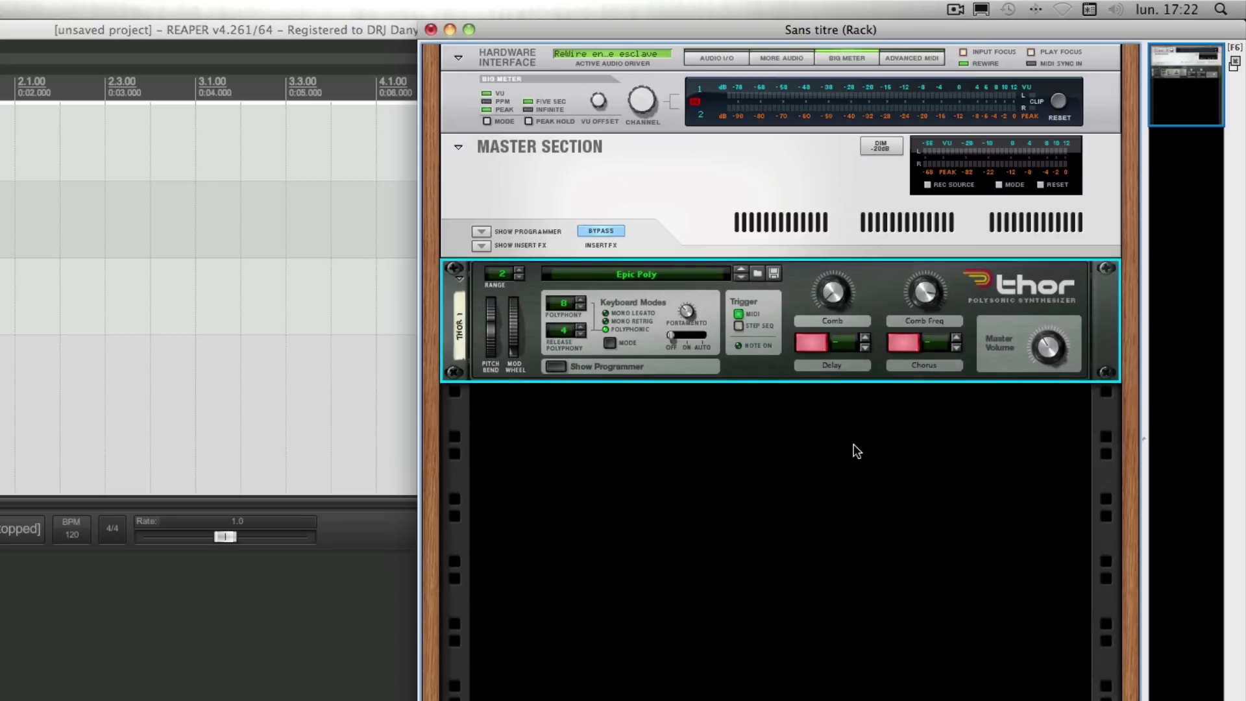
key(Tab)
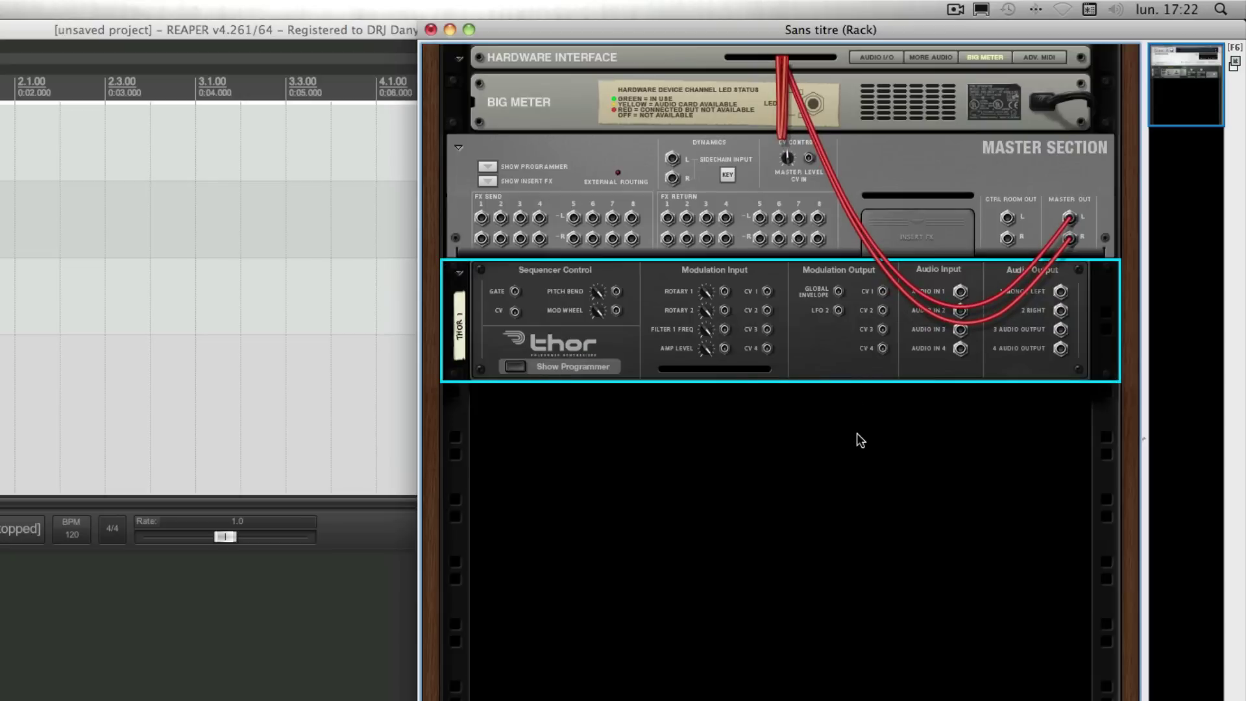
key(Tab)
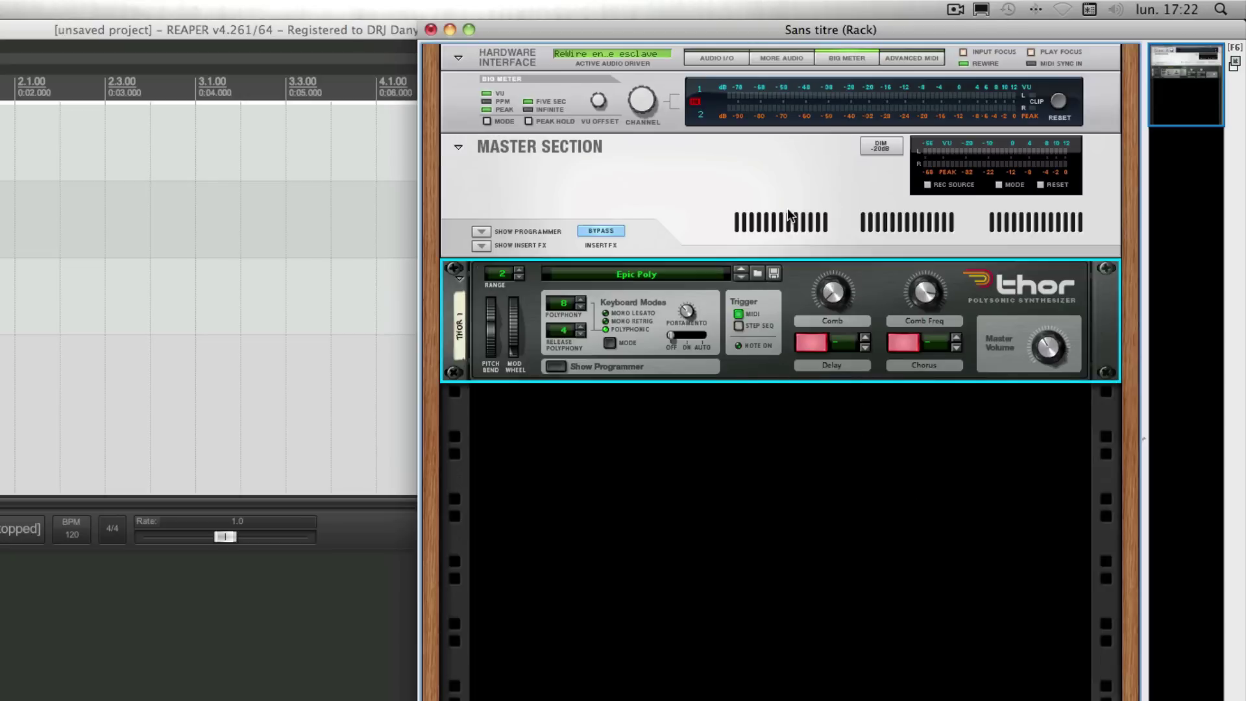
Show the Audio I/O section of the Hardware Interface after briefly viewing the additional audio inputs and outputs
click(721, 58)
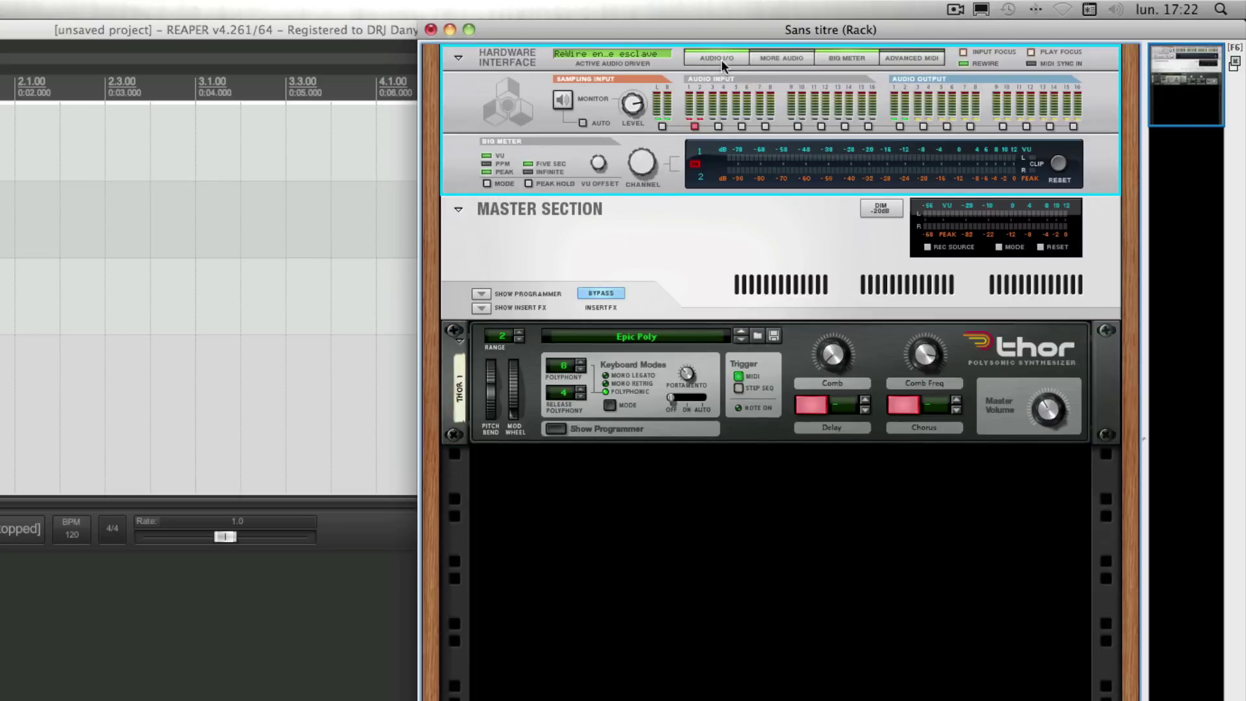
click(773, 57)
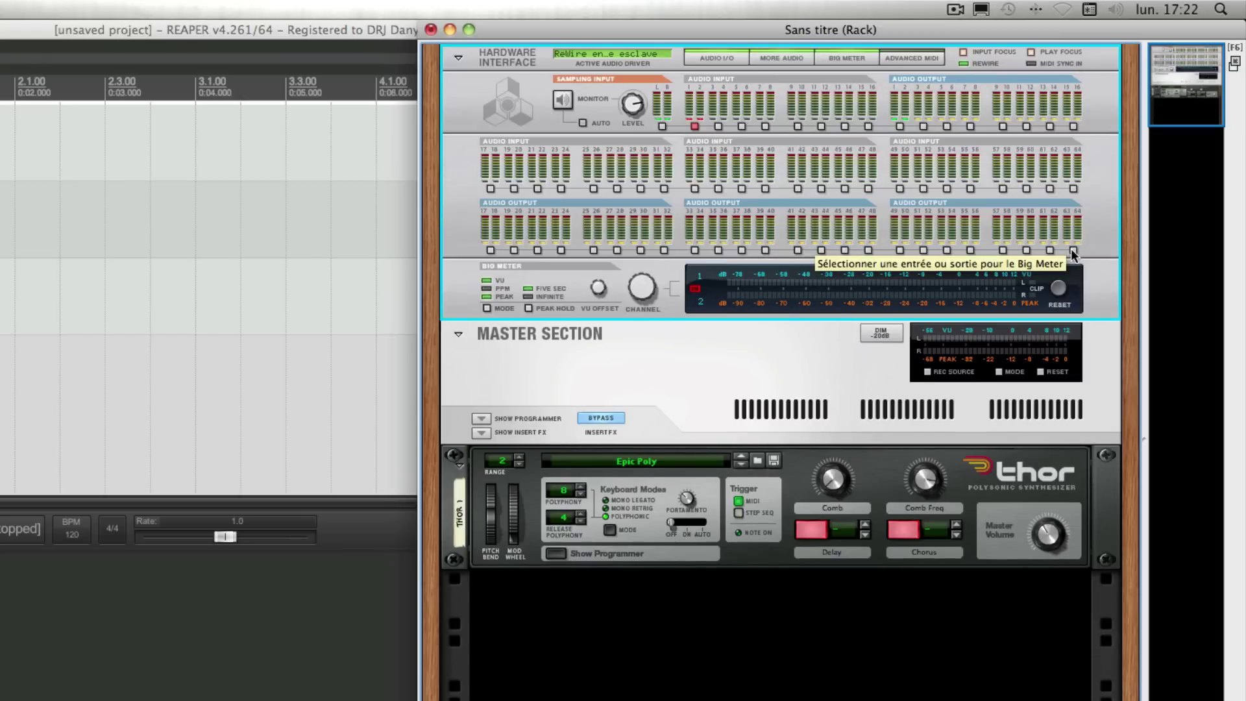
click(790, 61)
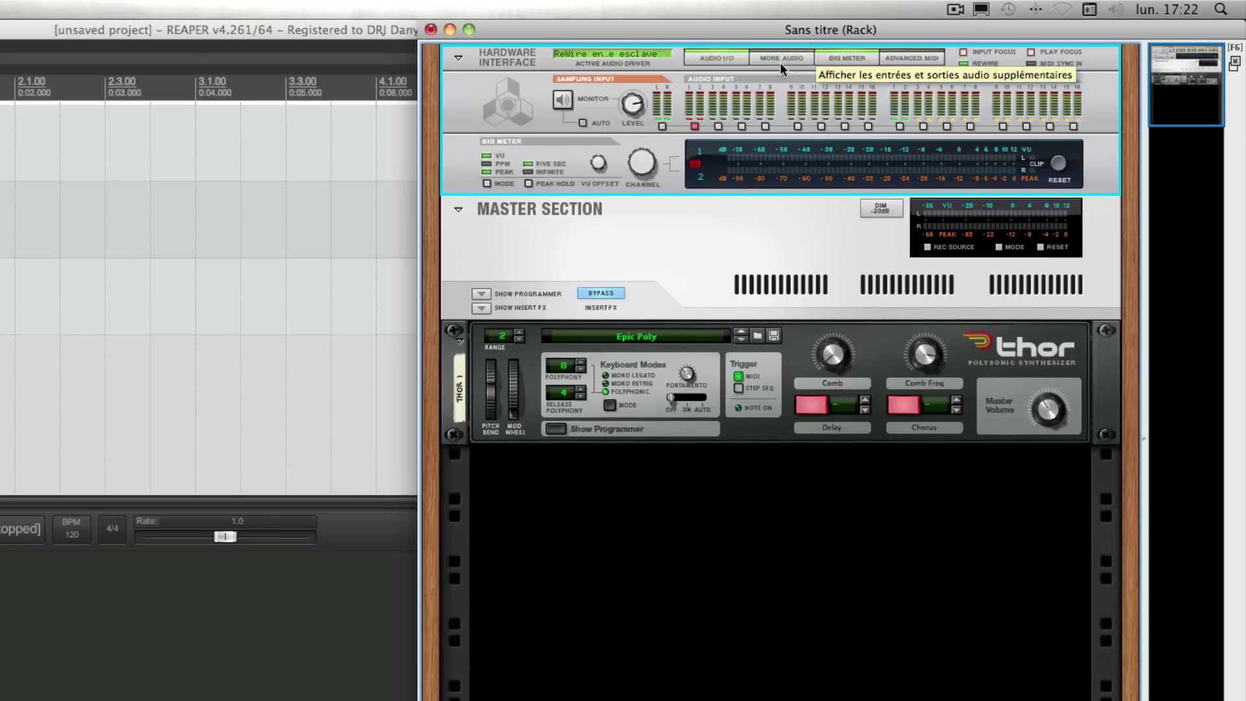
click(711, 57)
click(710, 58)
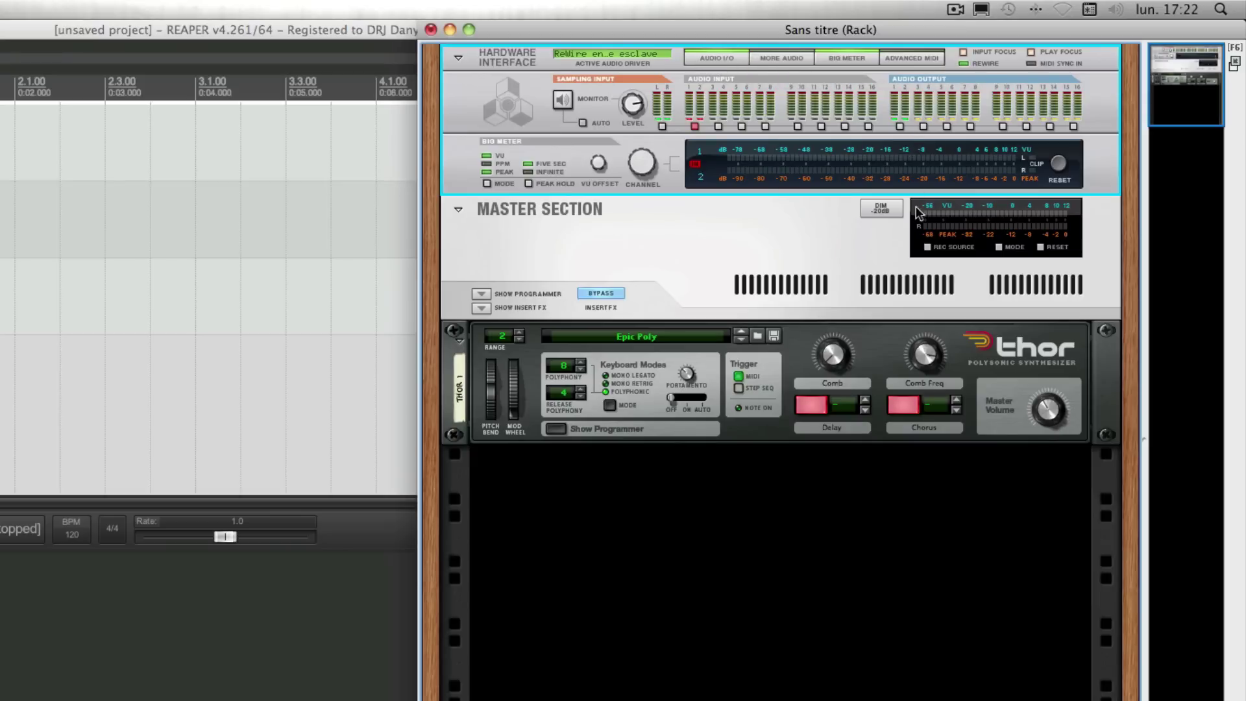
Replace the Master Section cables at audio outputs 1 and 2 with Thor's main outputs, and select track 1 in REAPER
key(Tab)
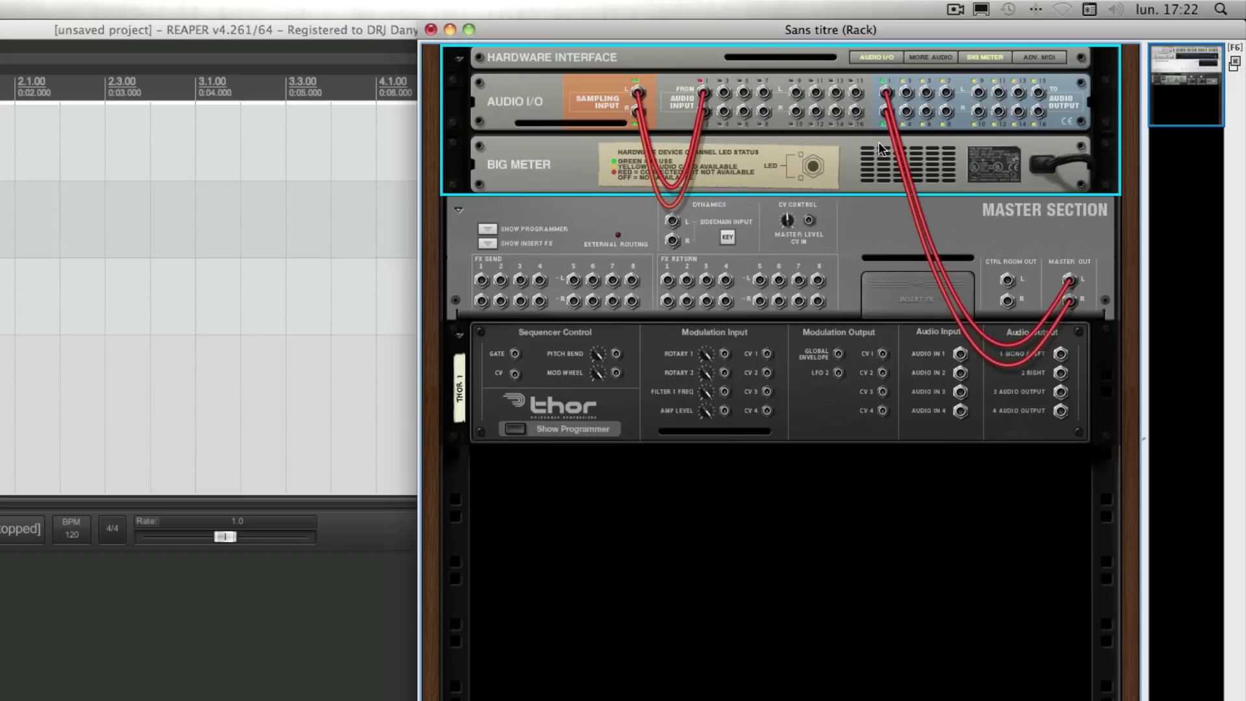
drag(886, 92, 886, 130)
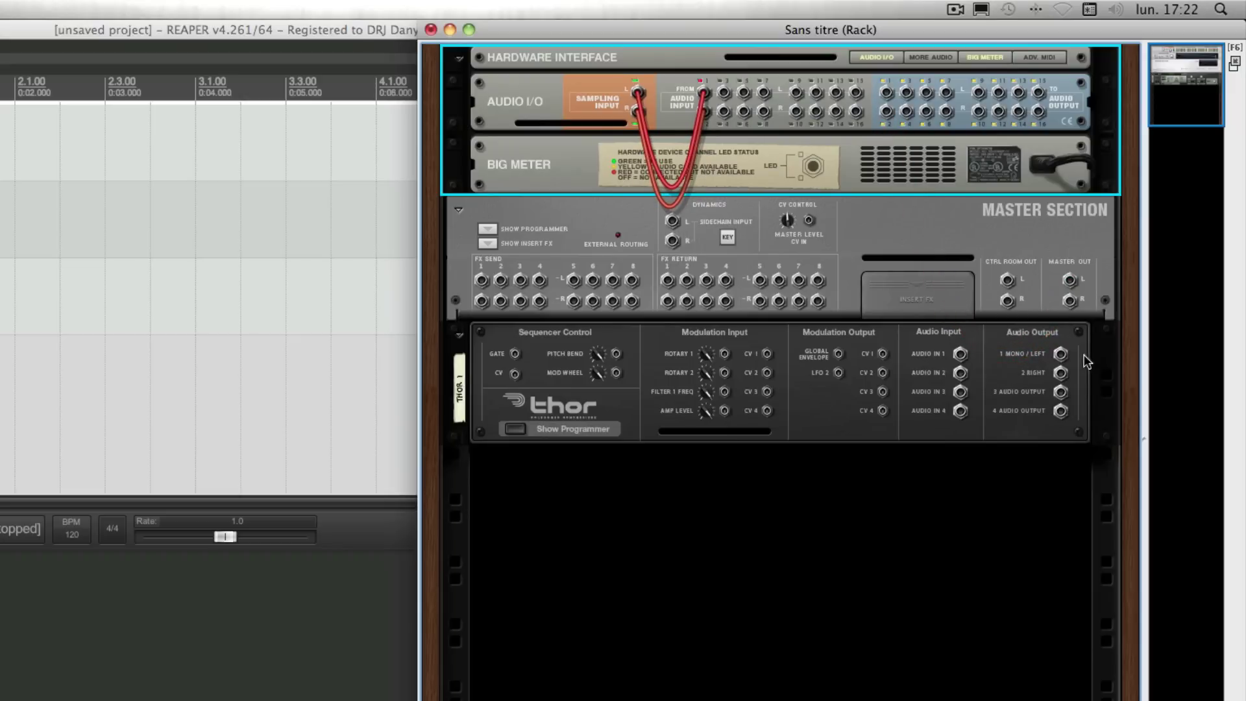
drag(1060, 354, 886, 93)
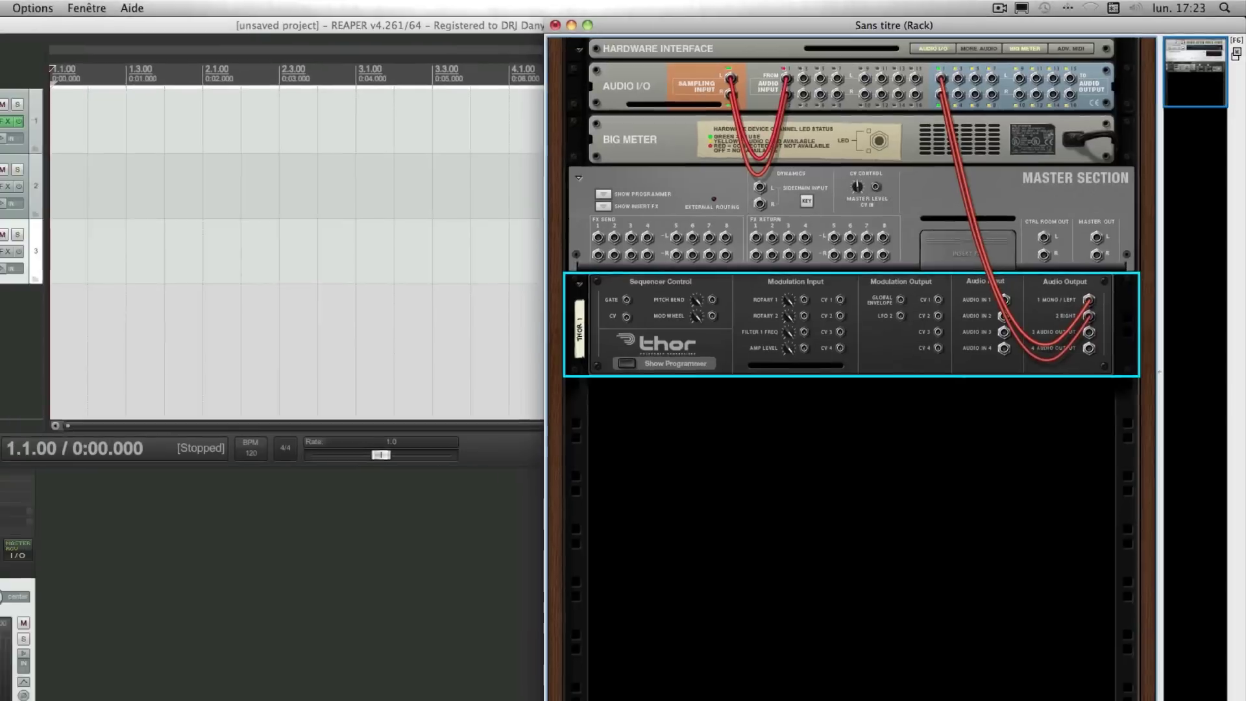
click(158, 119)
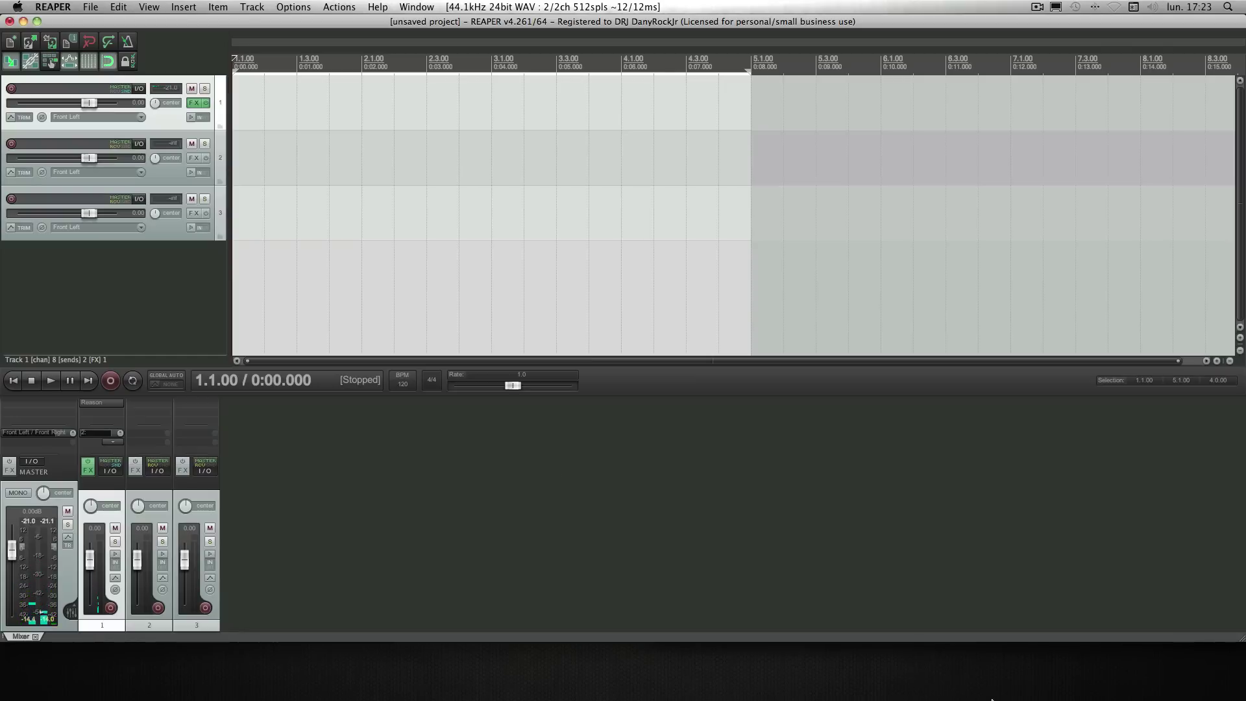
Return to Reason's front rack view and add a Malström synthesizer below Thor
mouse_move(1016, 682)
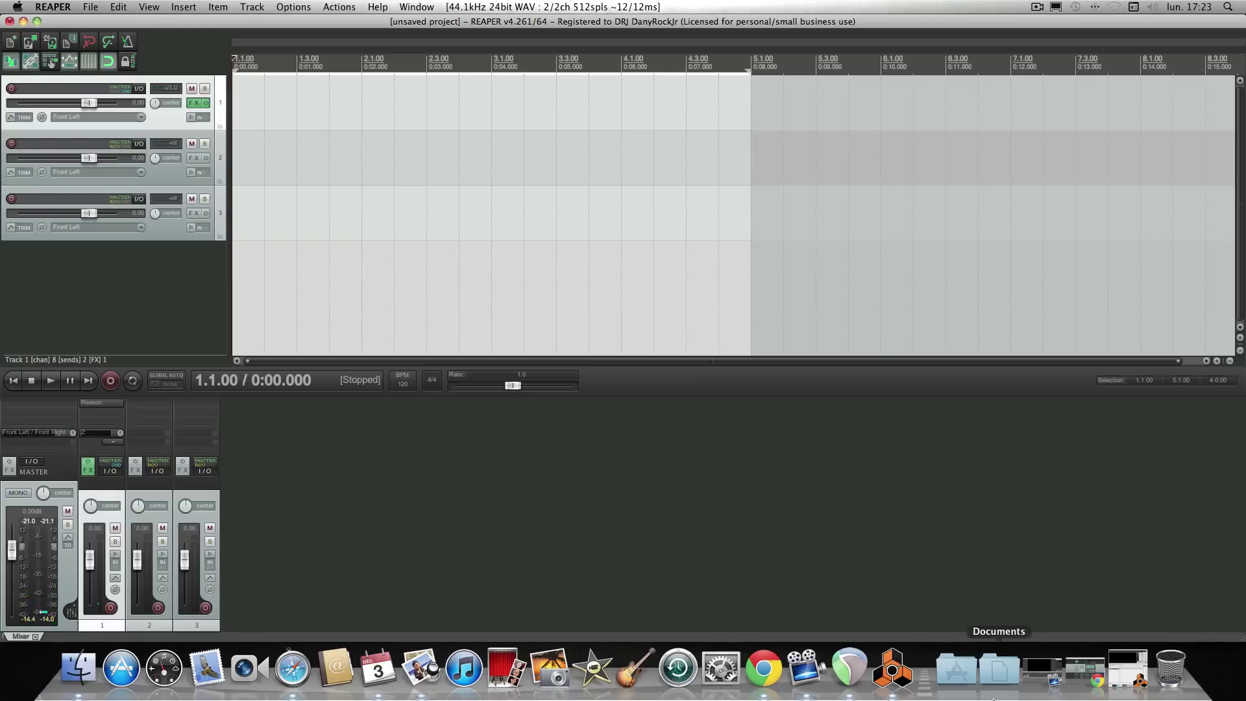
click(893, 669)
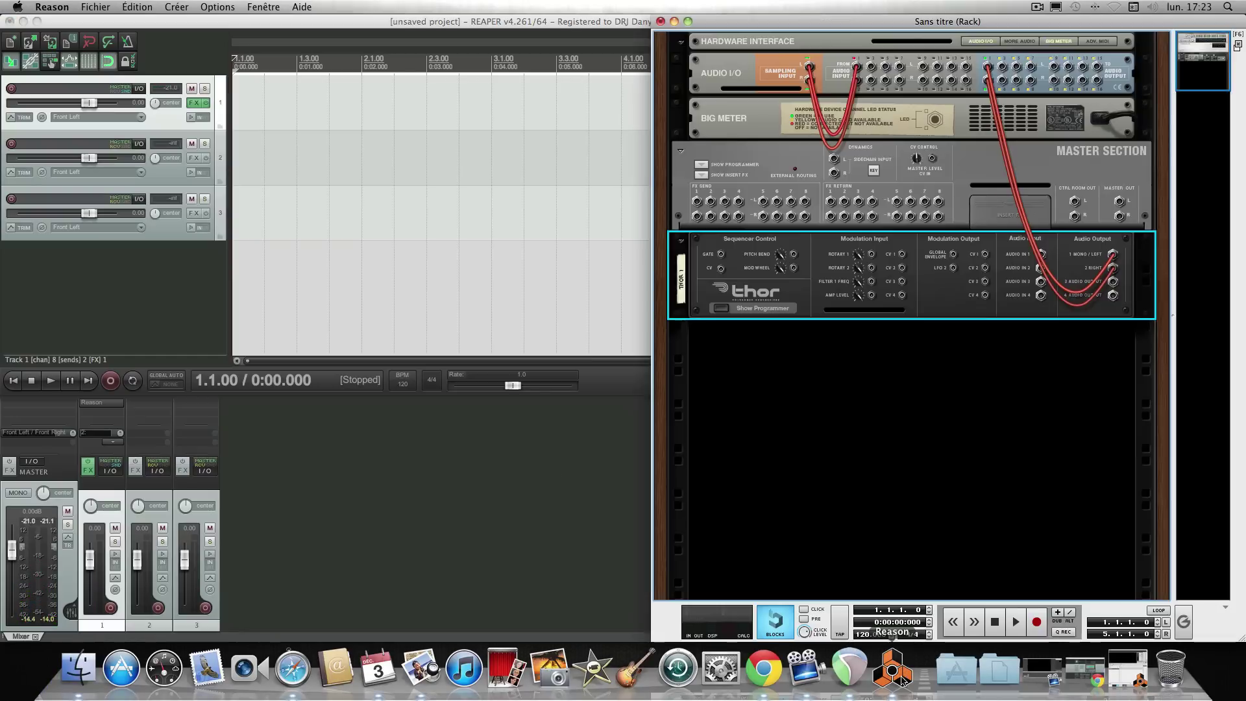
key(Tab)
click(942, 404)
right_click(938, 376)
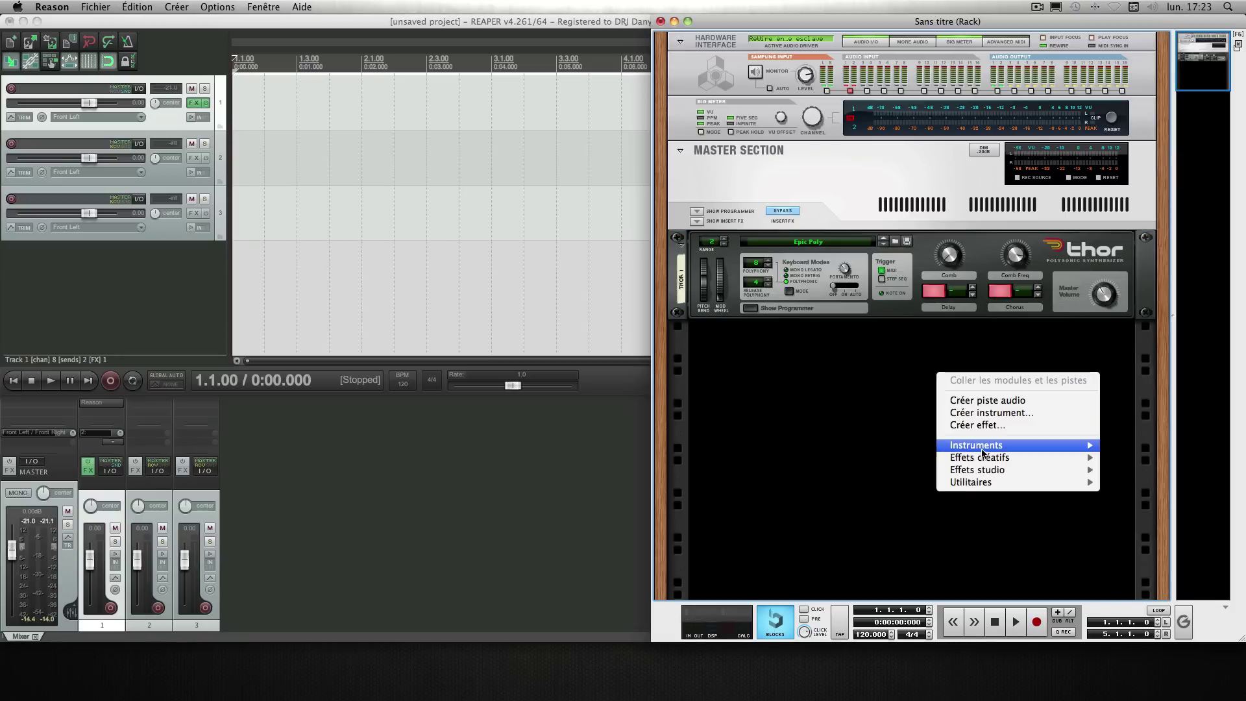
mouse_move(983, 453)
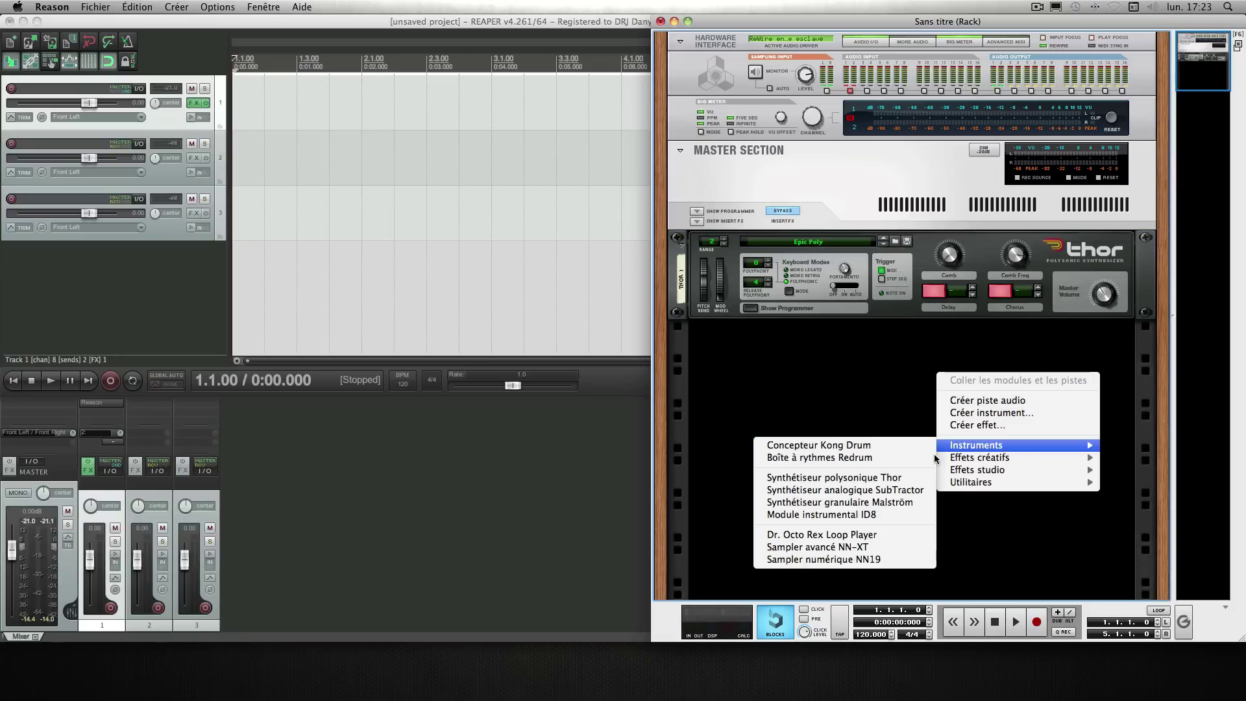
click(879, 505)
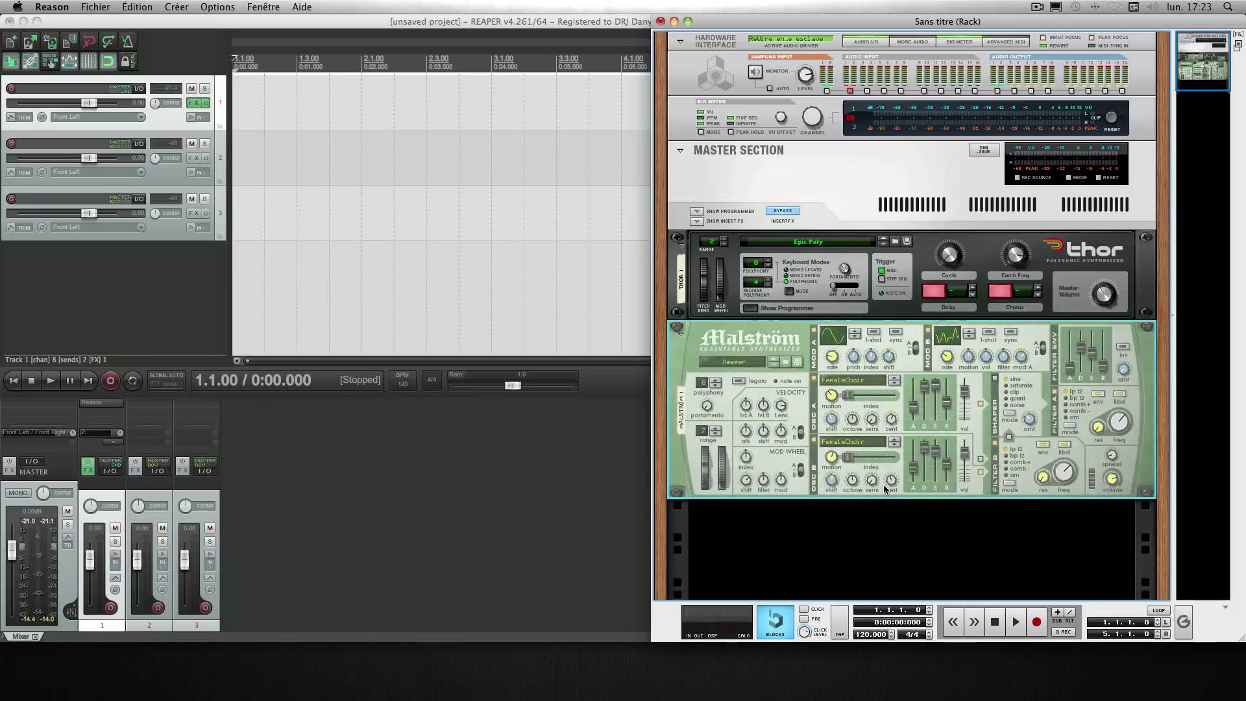
Connect Malström's left and right main outputs to audio outputs 3 and 4 and return to the front rack view
key(Tab)
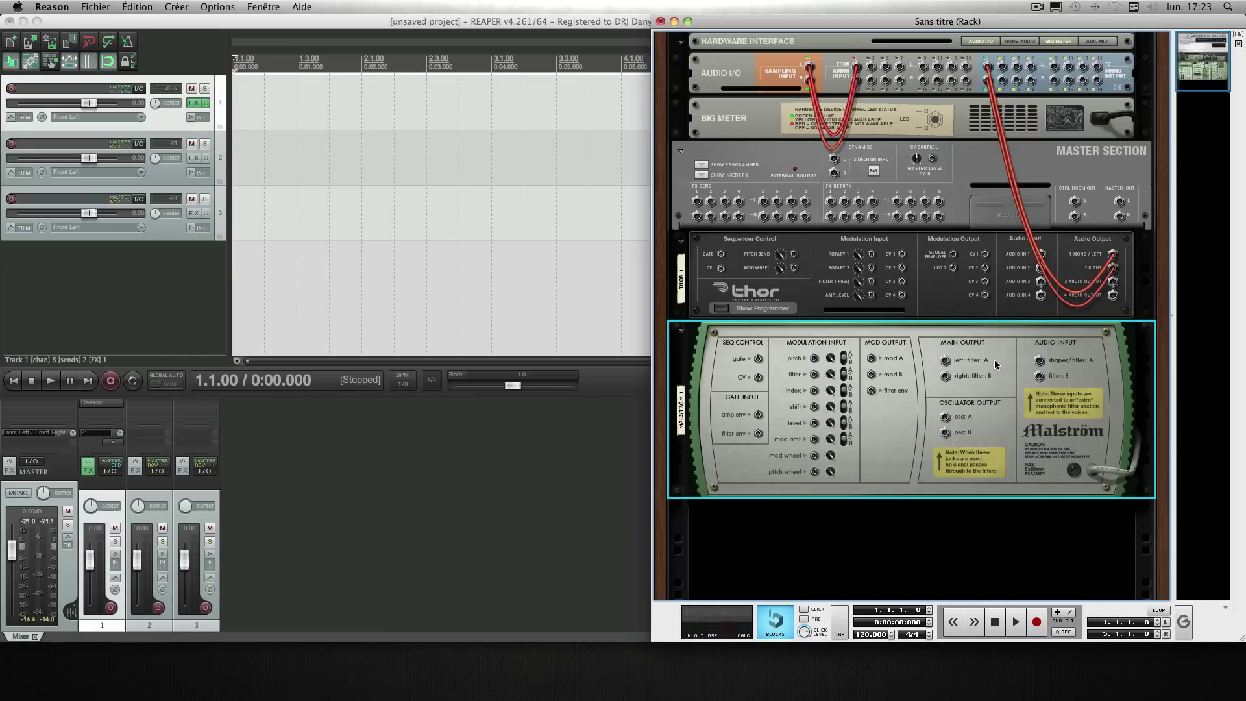
drag(946, 376, 1002, 81)
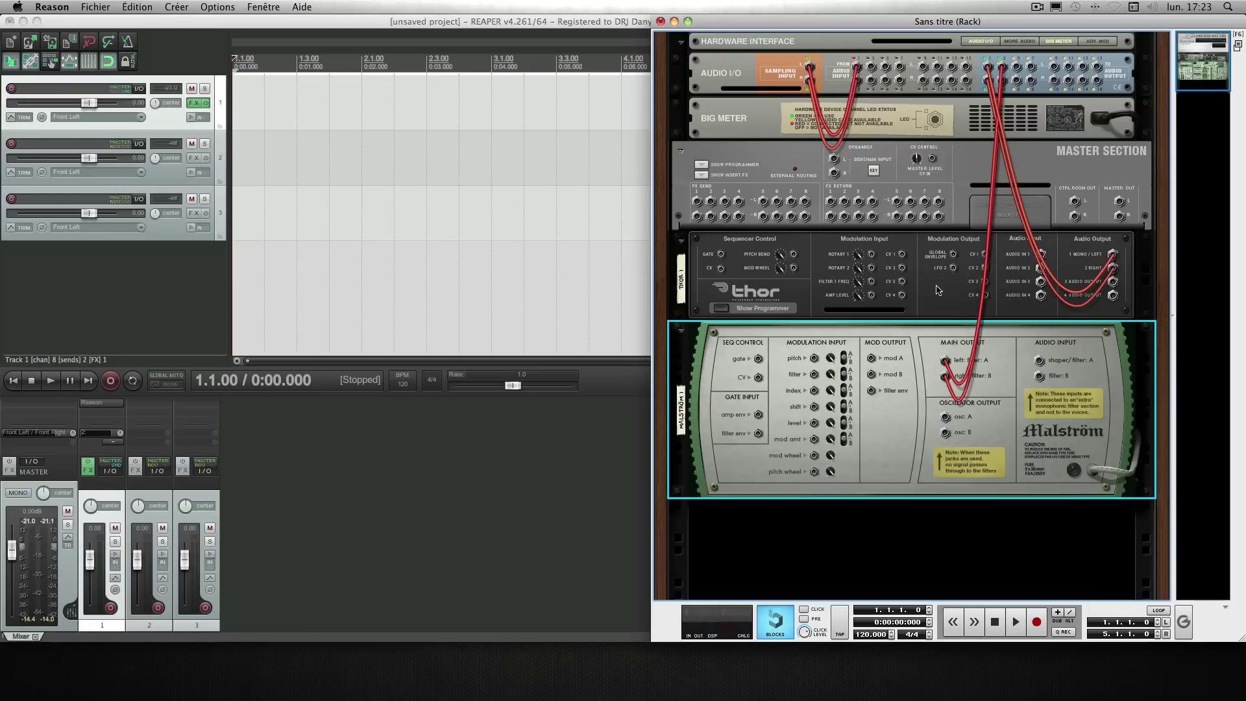
key(Tab)
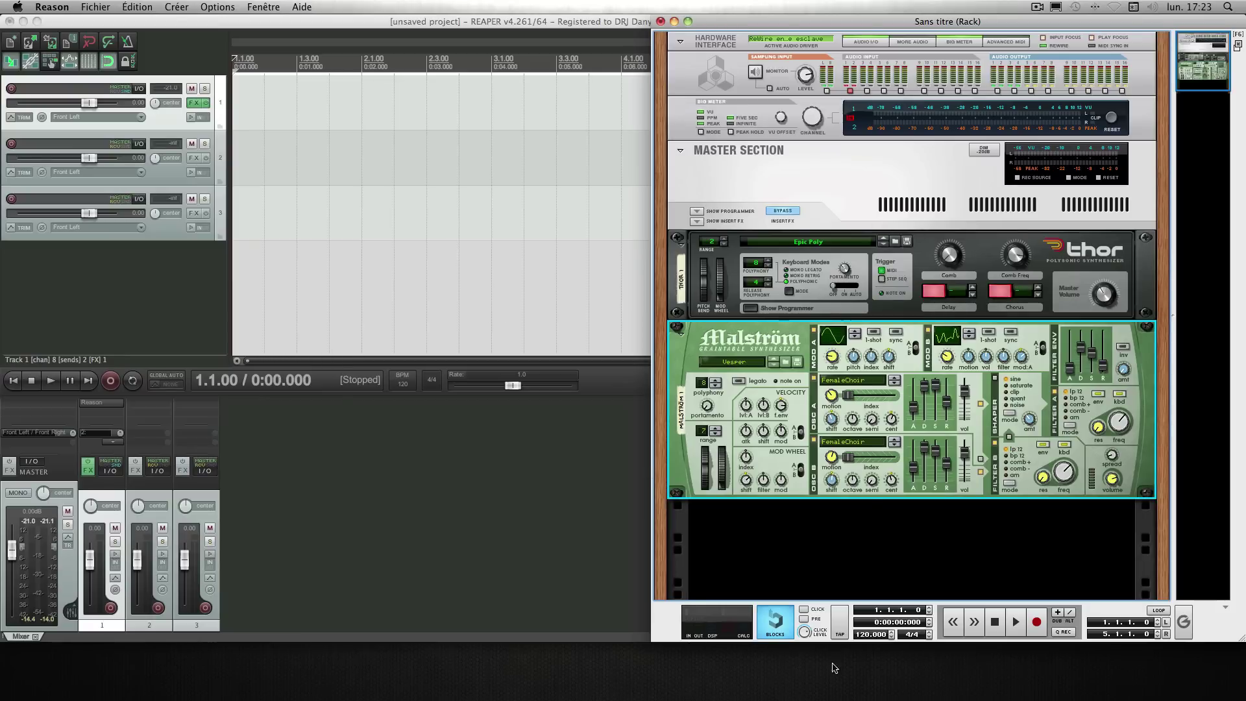
mouse_move(851, 699)
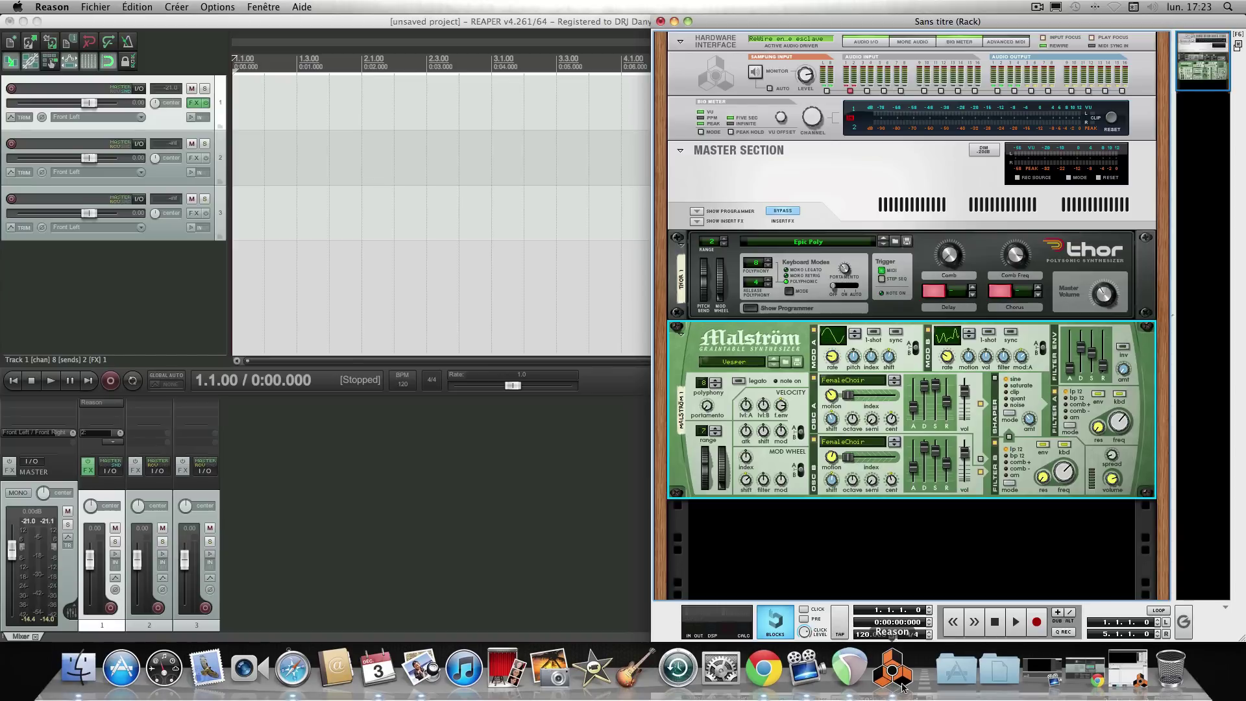
Reattach the detached rack to Reason's main window and move that window beside REAPER's track list
click(1127, 670)
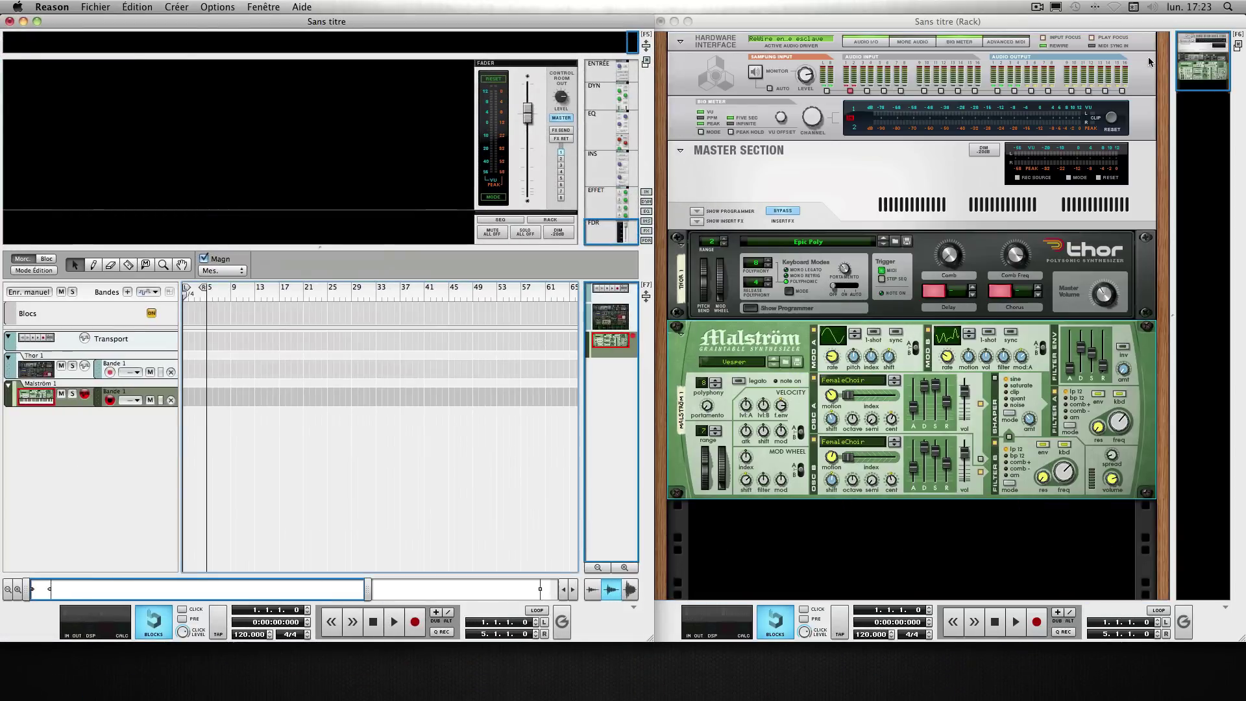
click(1238, 47)
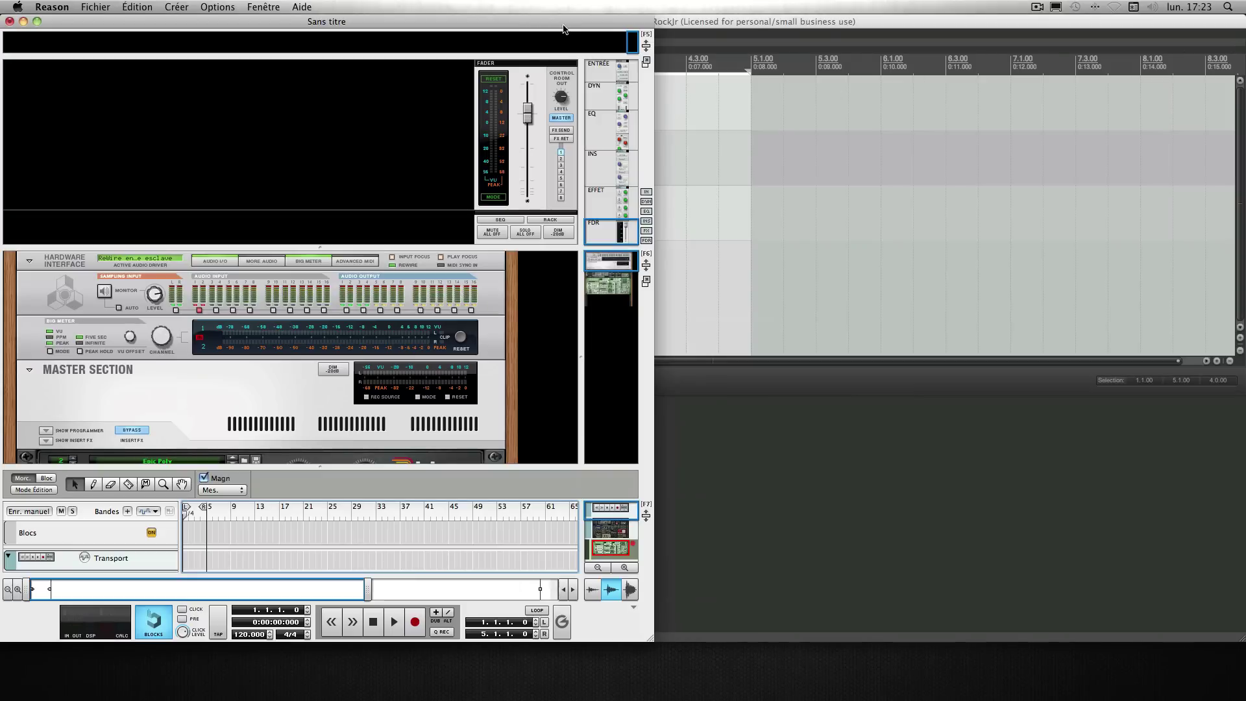
drag(567, 24, 1170, 24)
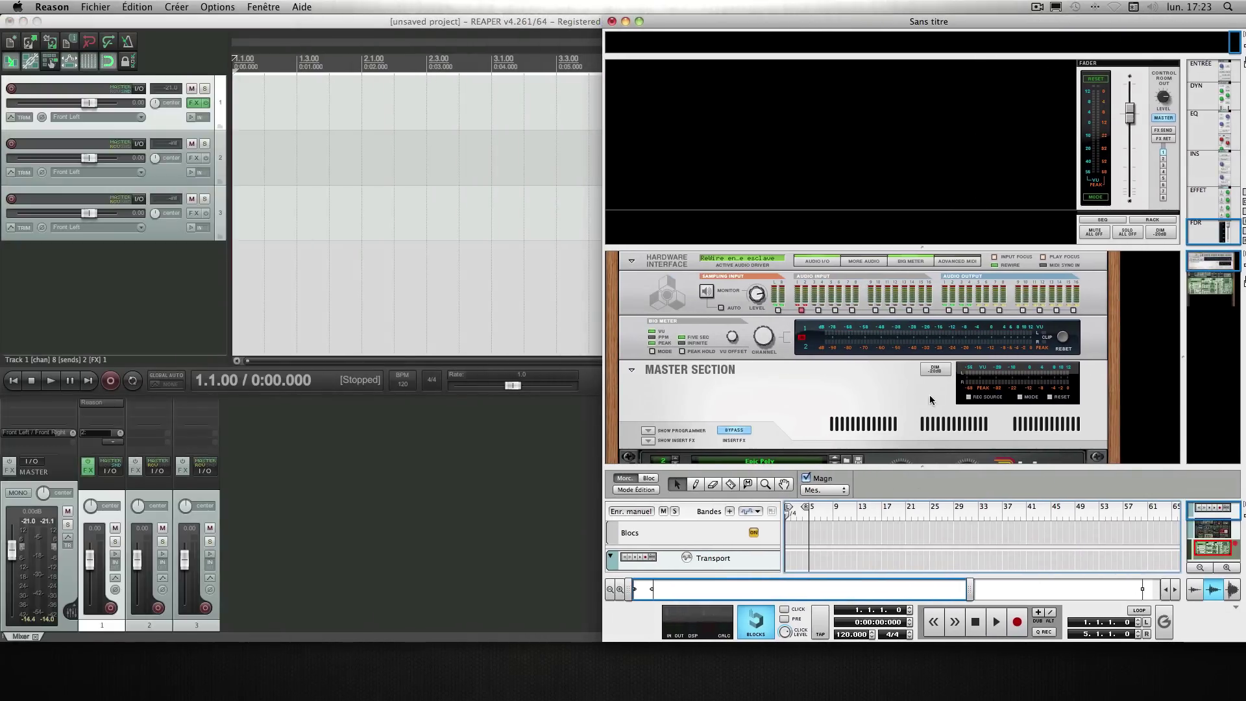
Enlarge Reason's rack and sequencer areas, and select the Thor 1 and Malström 1 sequencer tracks in turn
drag(925, 248, 920, 110)
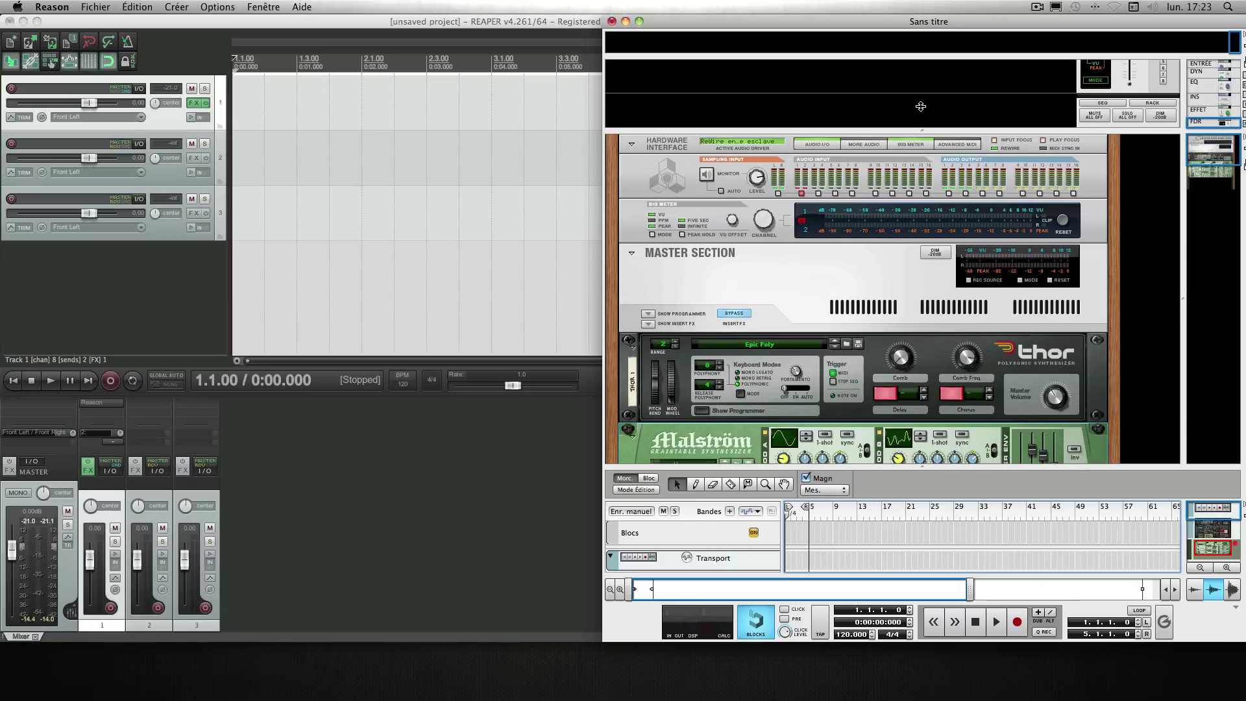
click(921, 466)
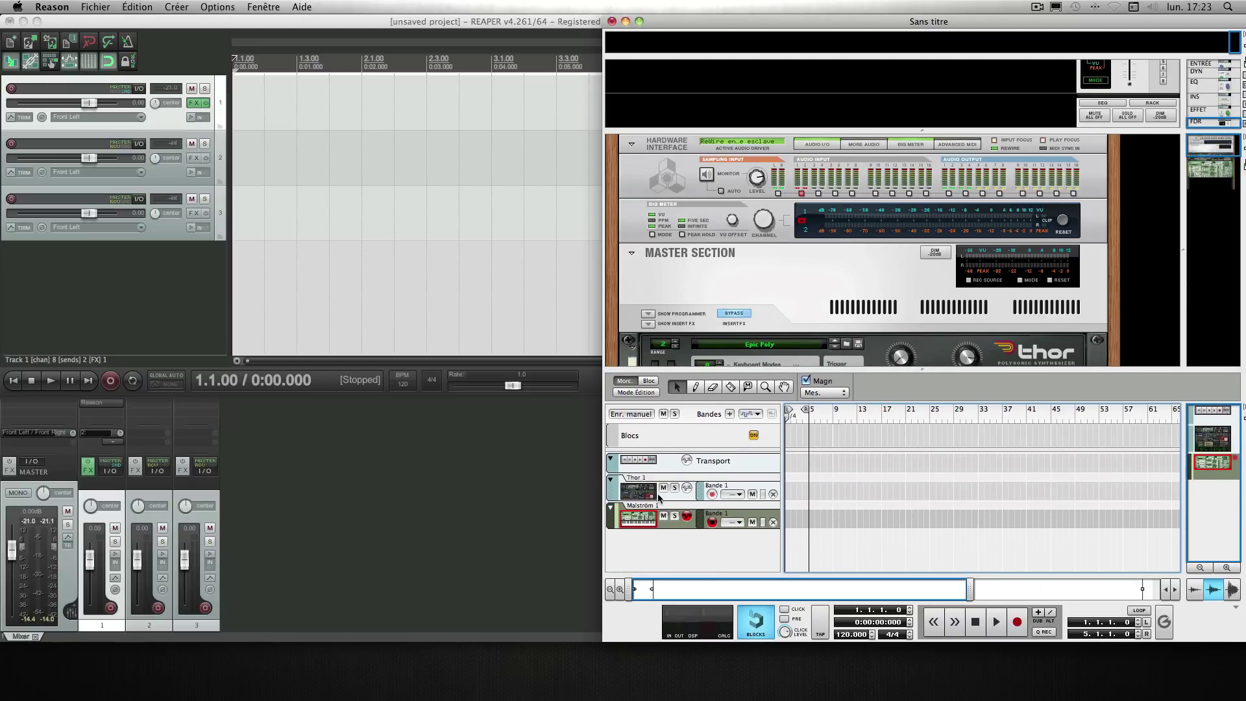
click(657, 499)
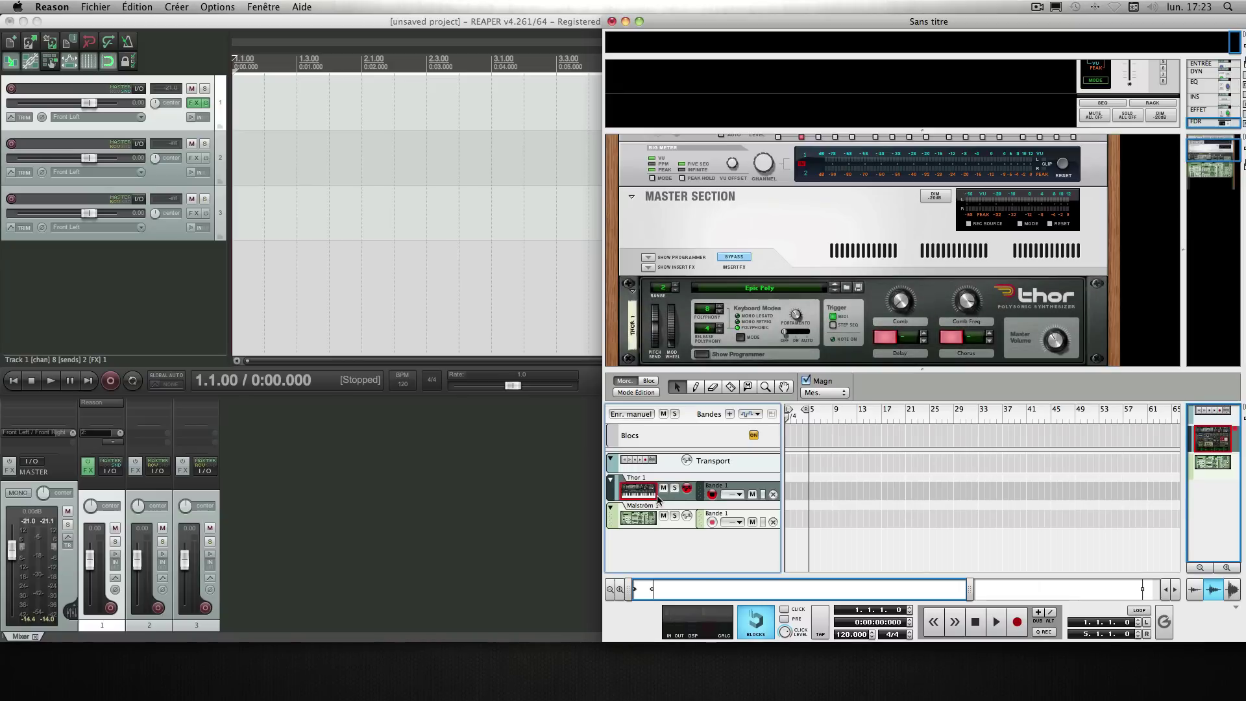
click(661, 524)
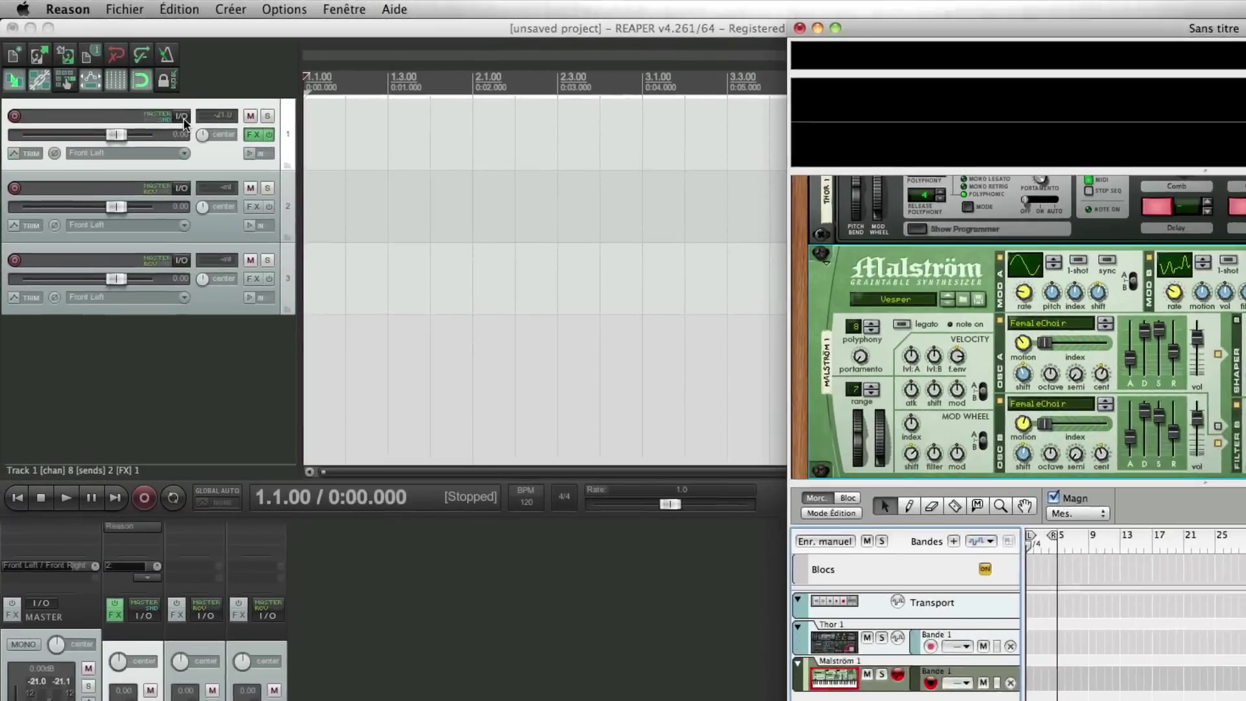
Switch to REAPER, check the routing of track 1, and open its ReWire: Reason FX window
click(139, 90)
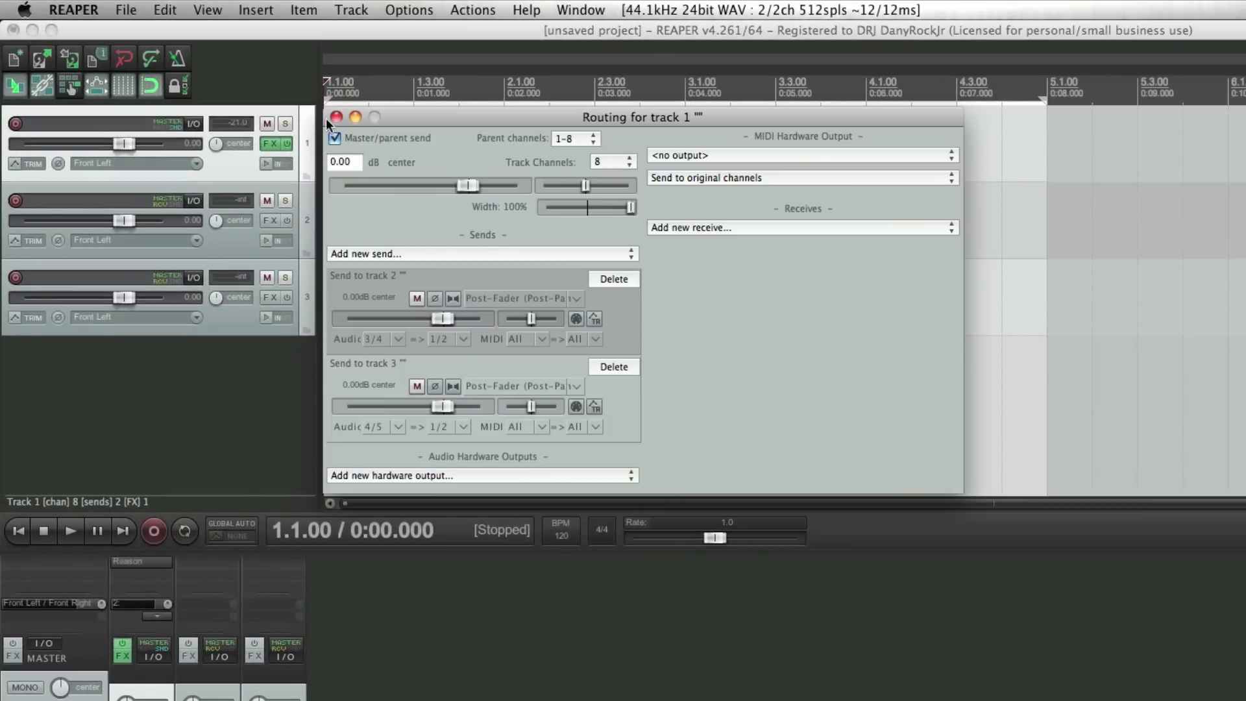
click(336, 117)
click(267, 144)
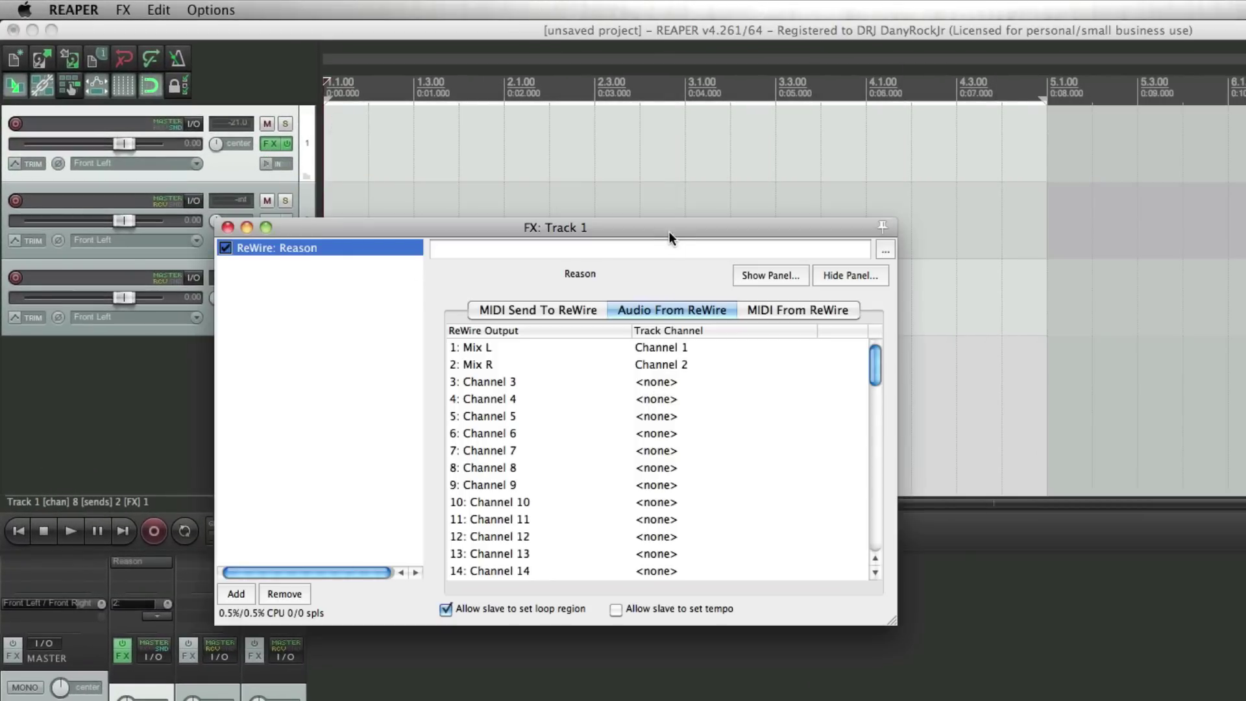
drag(668, 231, 802, 228)
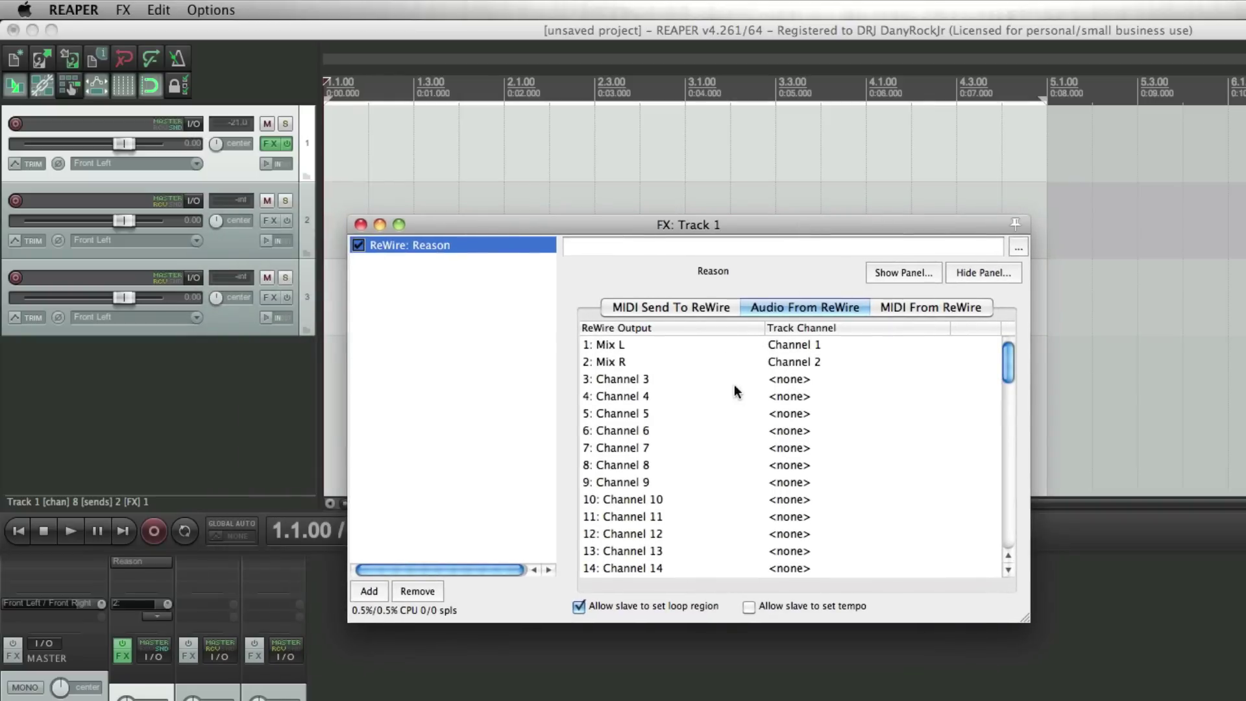
Assign ReWire outputs 3 and 4 to track channels 3 and 4
click(793, 383)
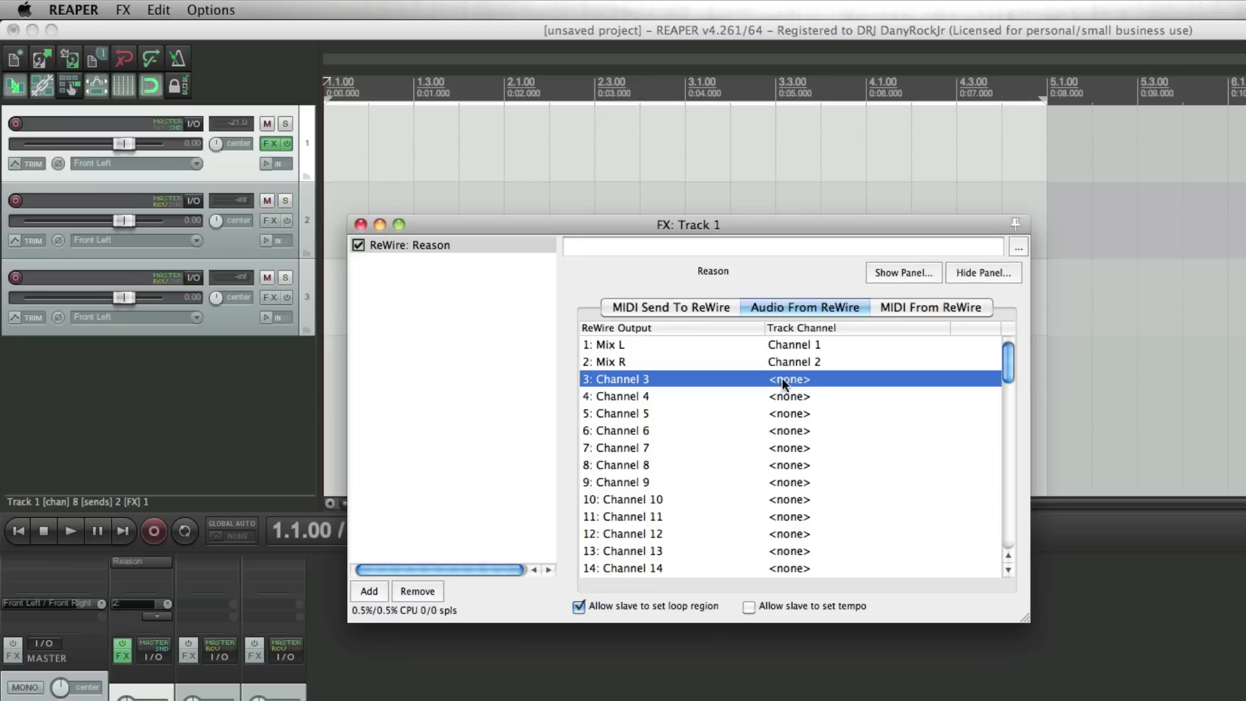
click(785, 377)
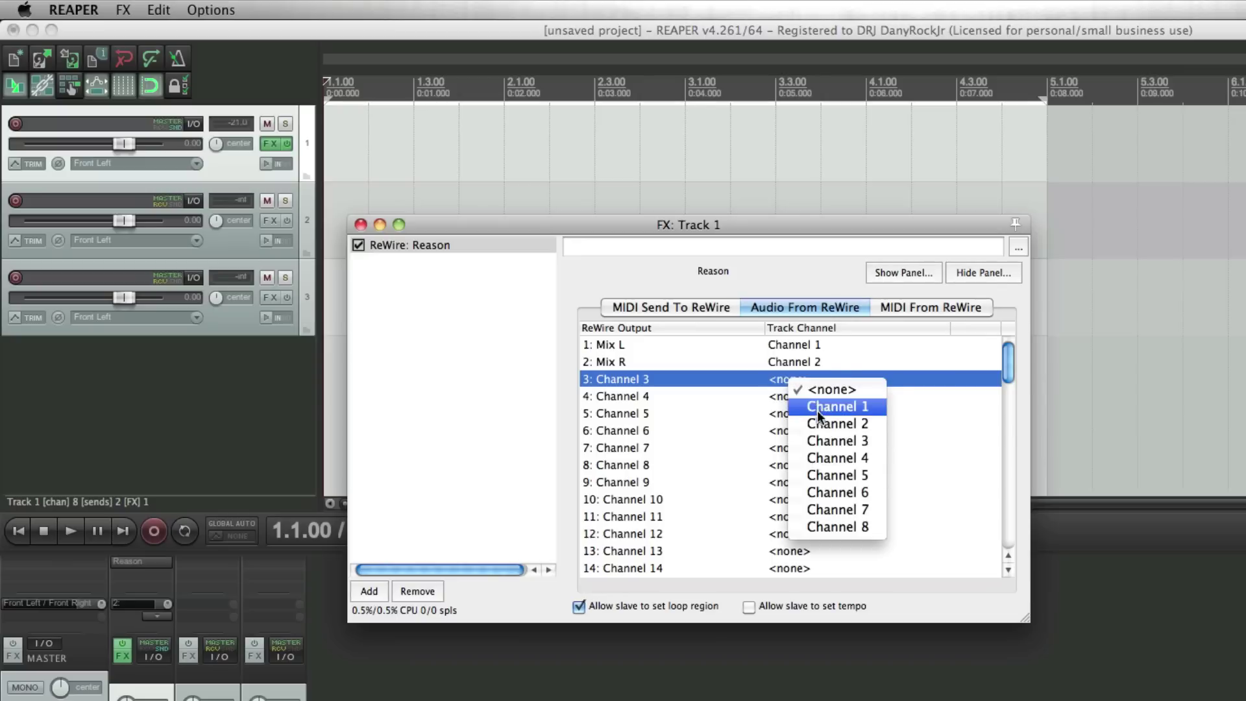
click(817, 441)
click(803, 397)
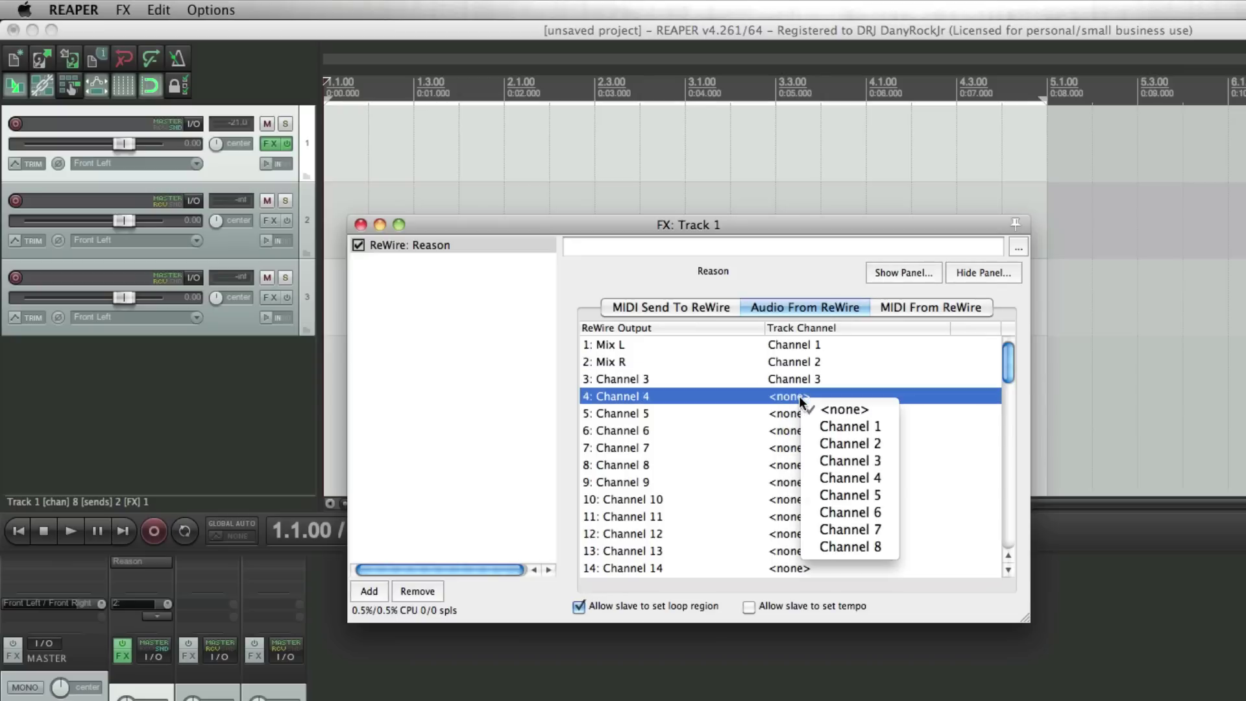
click(843, 479)
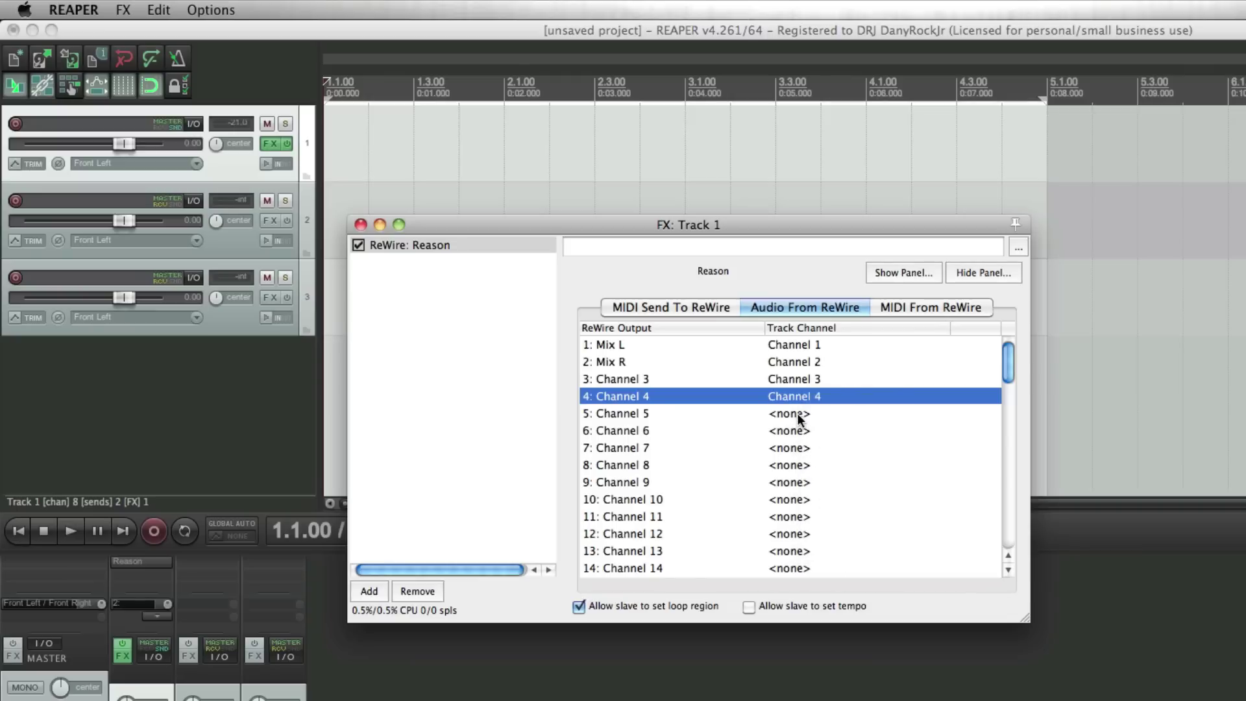
Assign ReWire outputs 5 and 6 to track channels 5 and 6
click(799, 417)
click(827, 513)
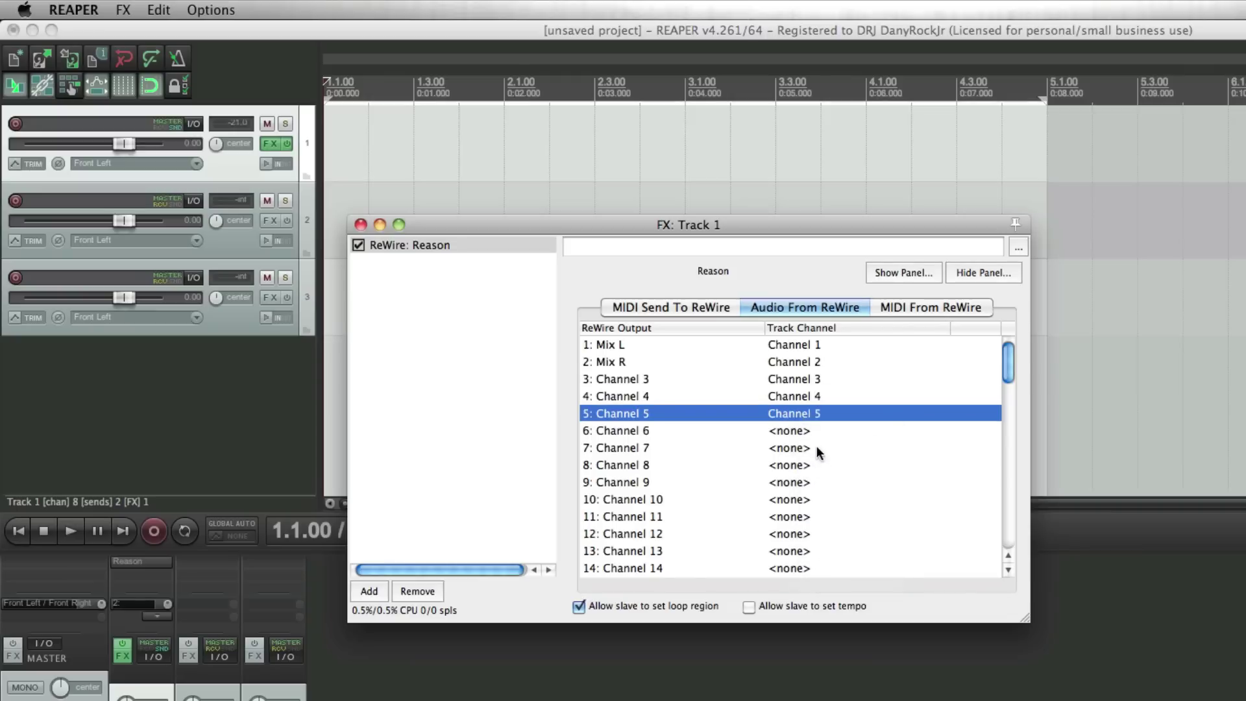
click(804, 433)
click(851, 550)
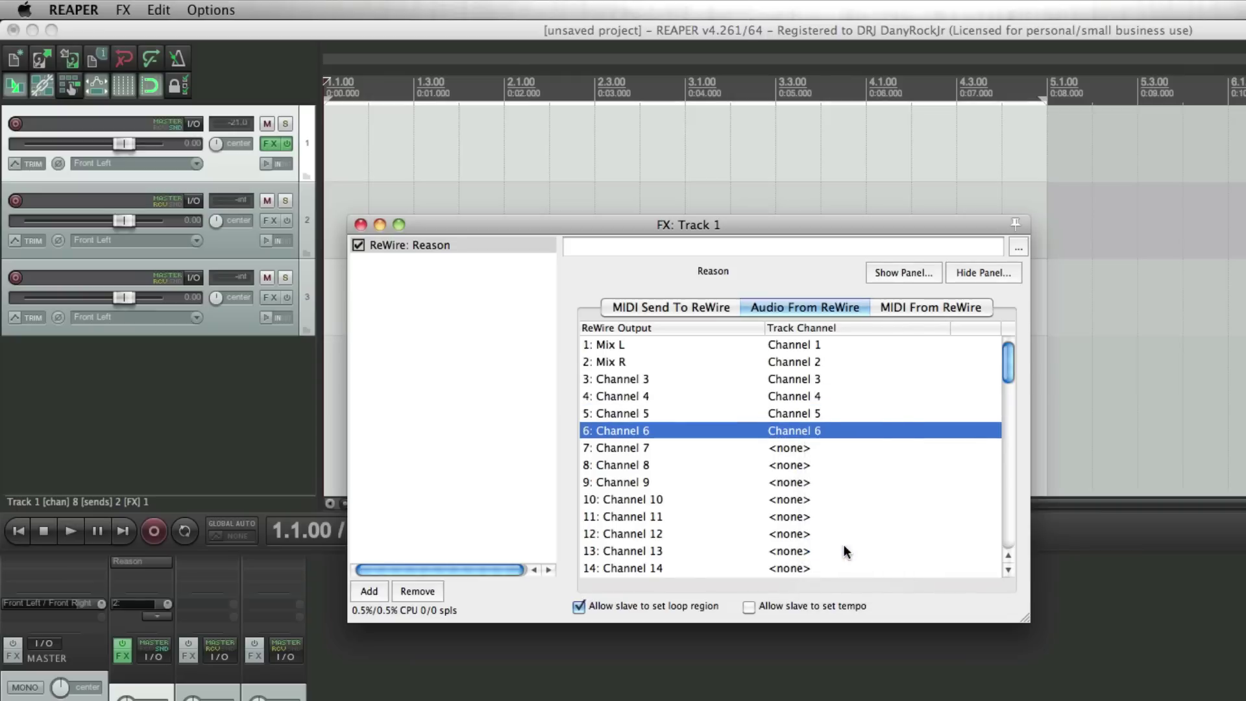
Assign ReWire outputs 7 and 8 to track channels 7 and 8 and close the FX window
click(790, 449)
click(789, 449)
click(827, 582)
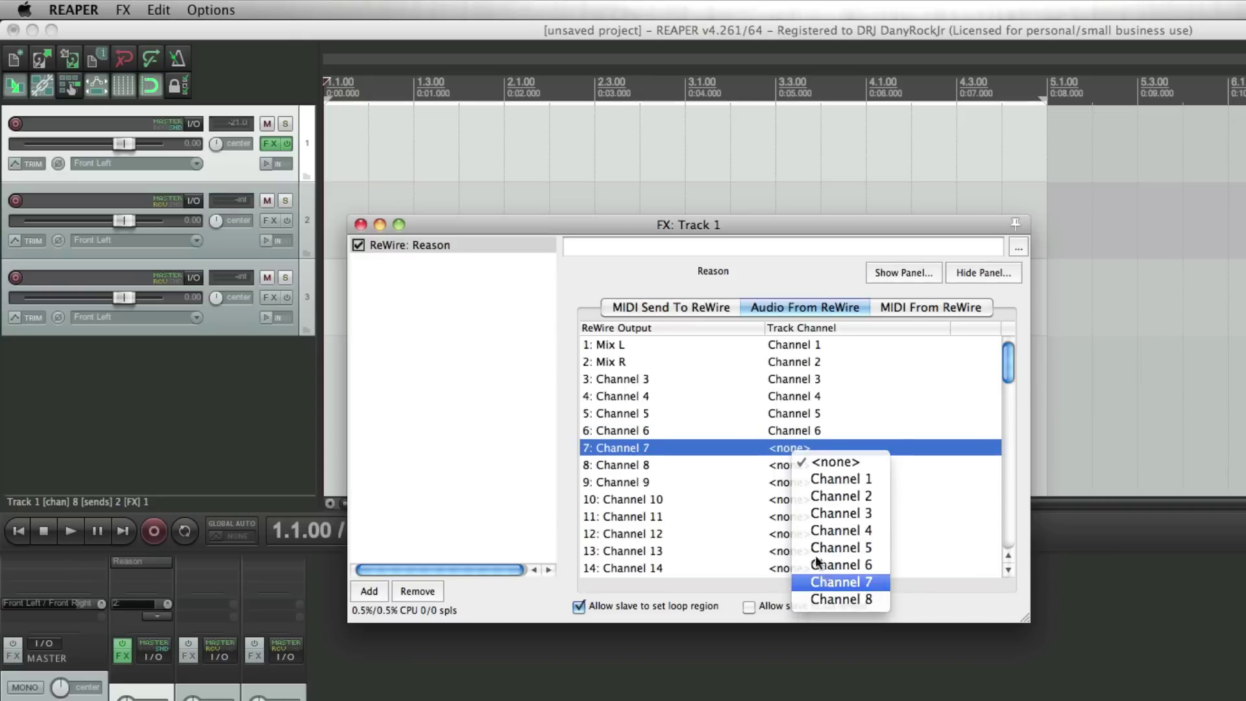
click(805, 466)
click(805, 466)
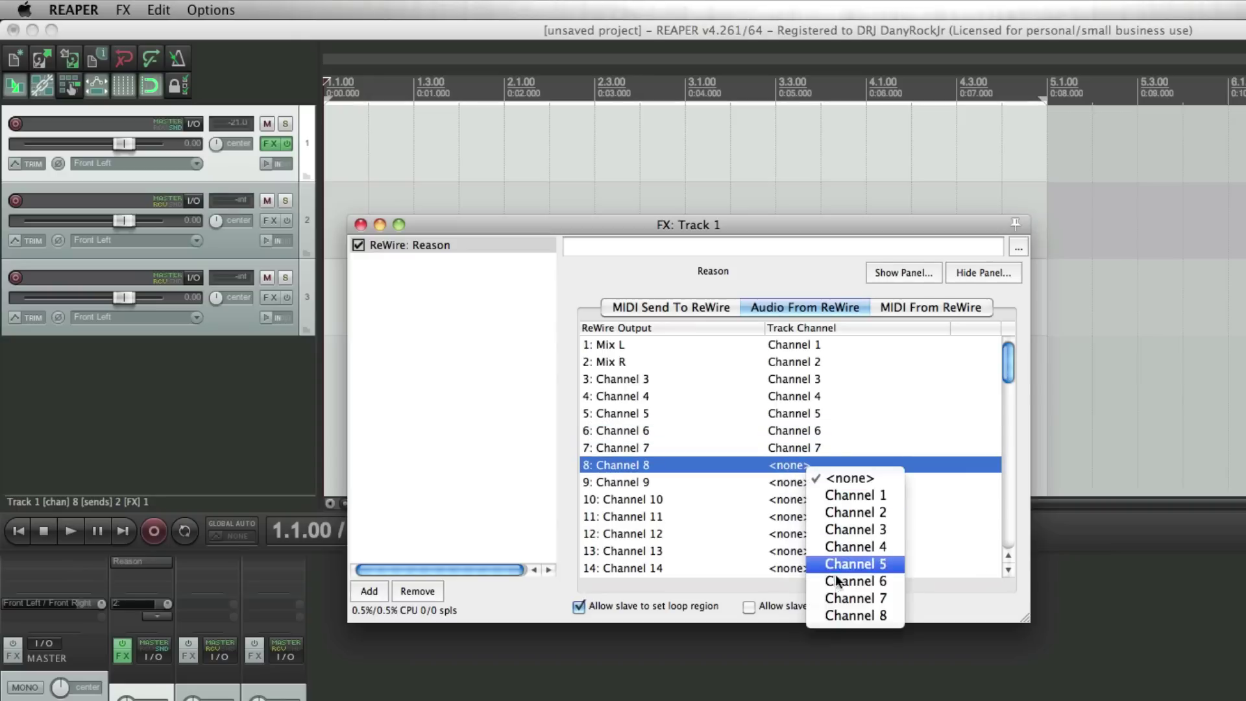
click(844, 616)
click(361, 225)
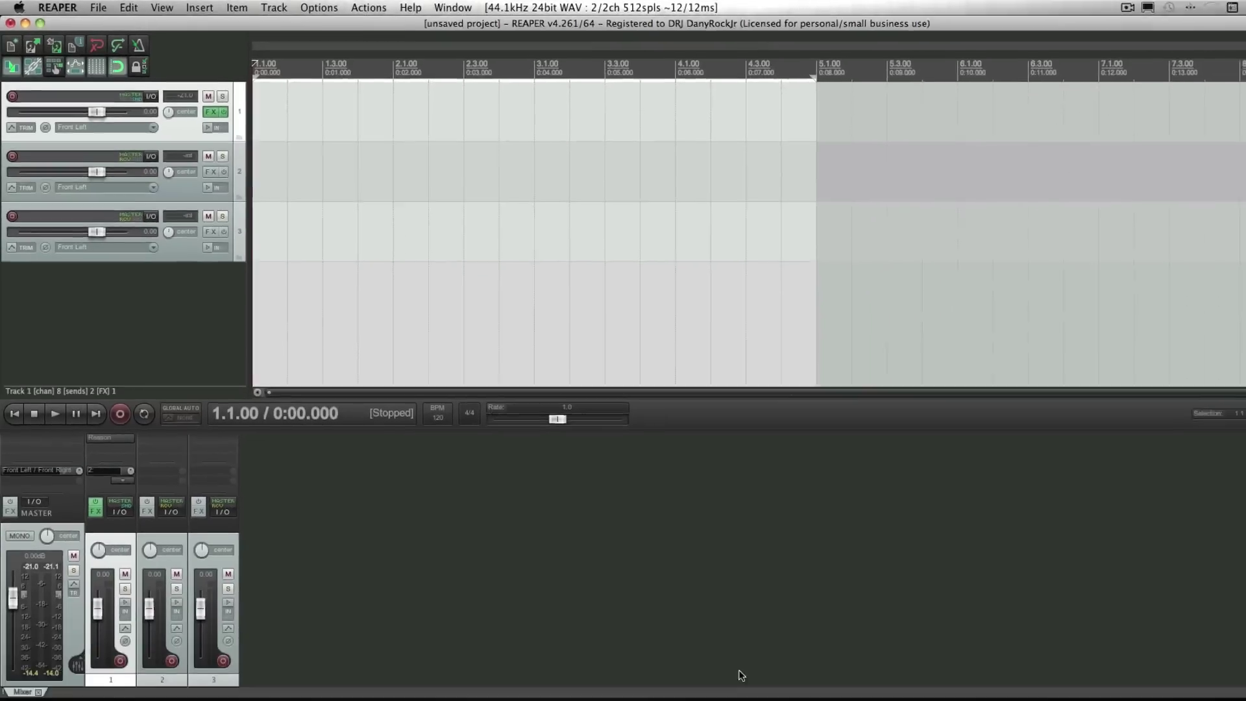
Switch to Reason and select Thor's and Malström's sequencer tracks in turn to test their signals on REAPER's meters
click(913, 675)
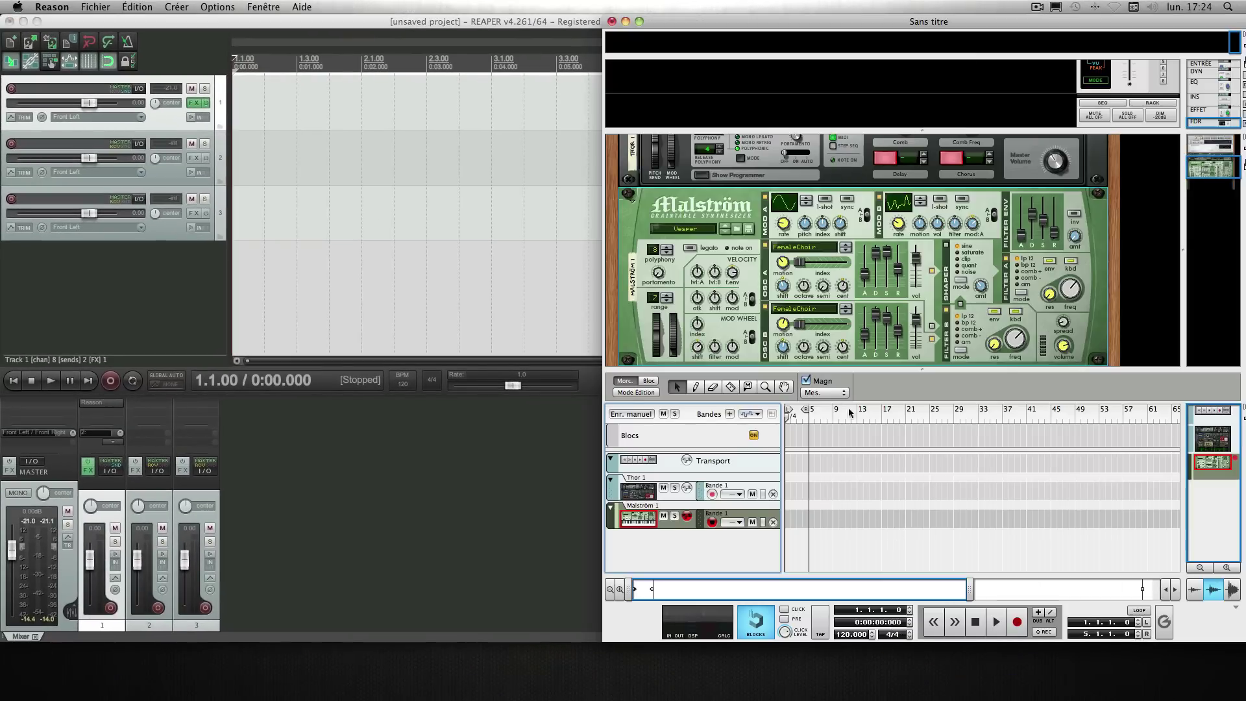
click(647, 488)
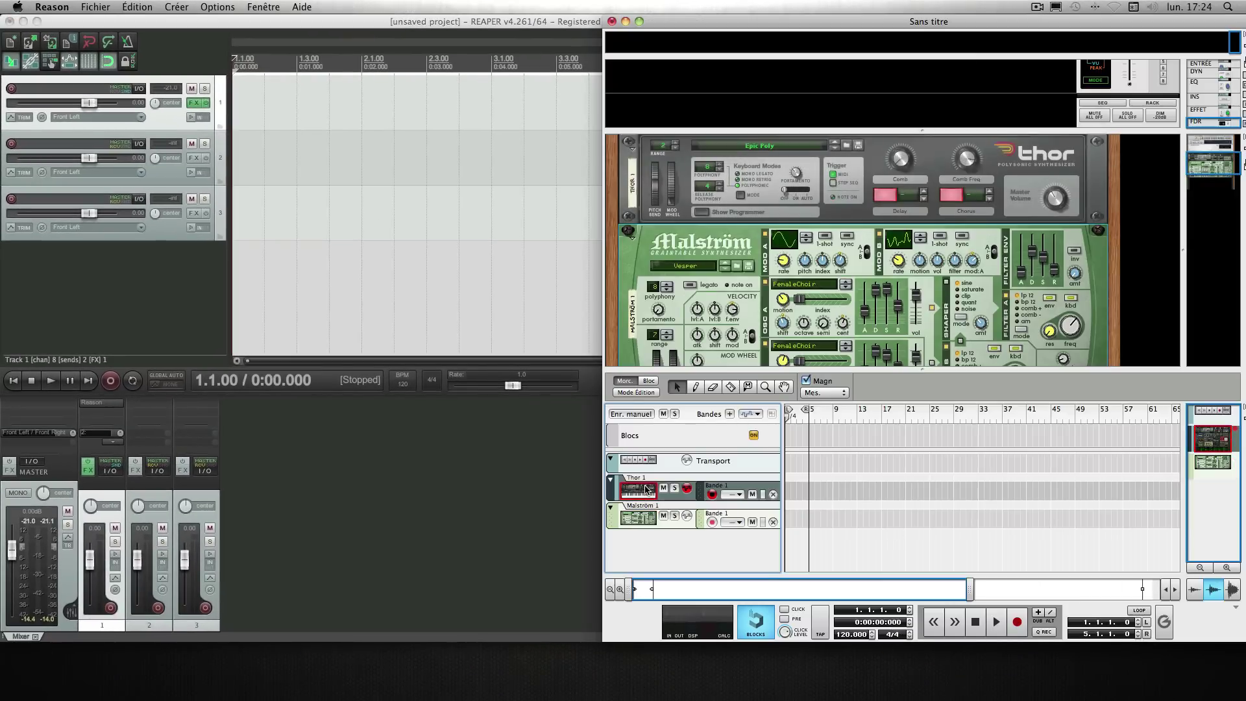
click(647, 517)
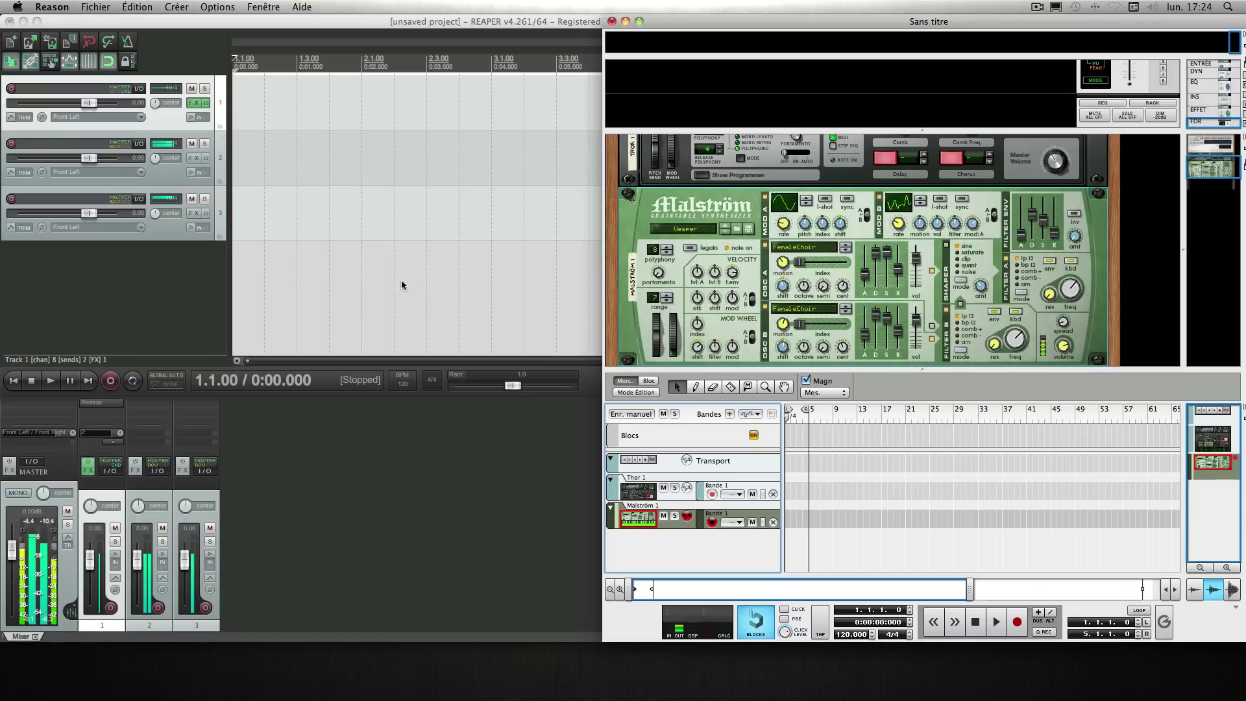
Add an ID8 instrument module to the empty rack space below Malström
scroll(712, 207, down, 5)
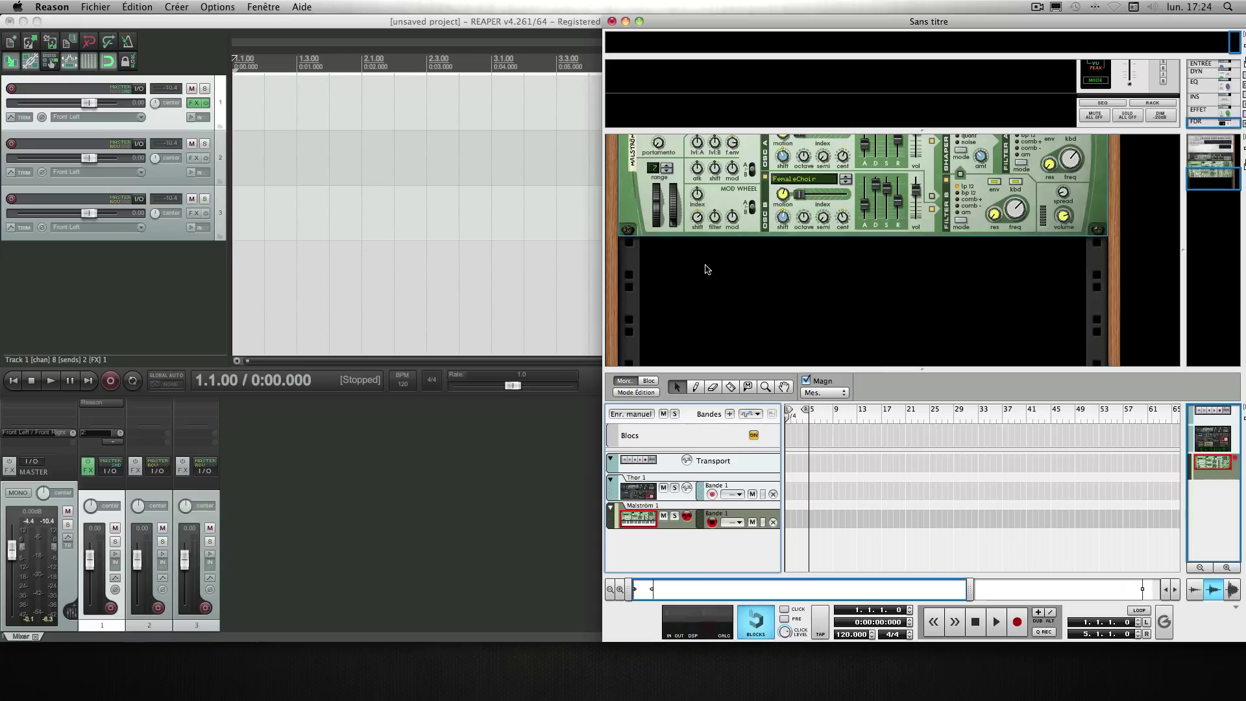
click(795, 313)
right_click(792, 287)
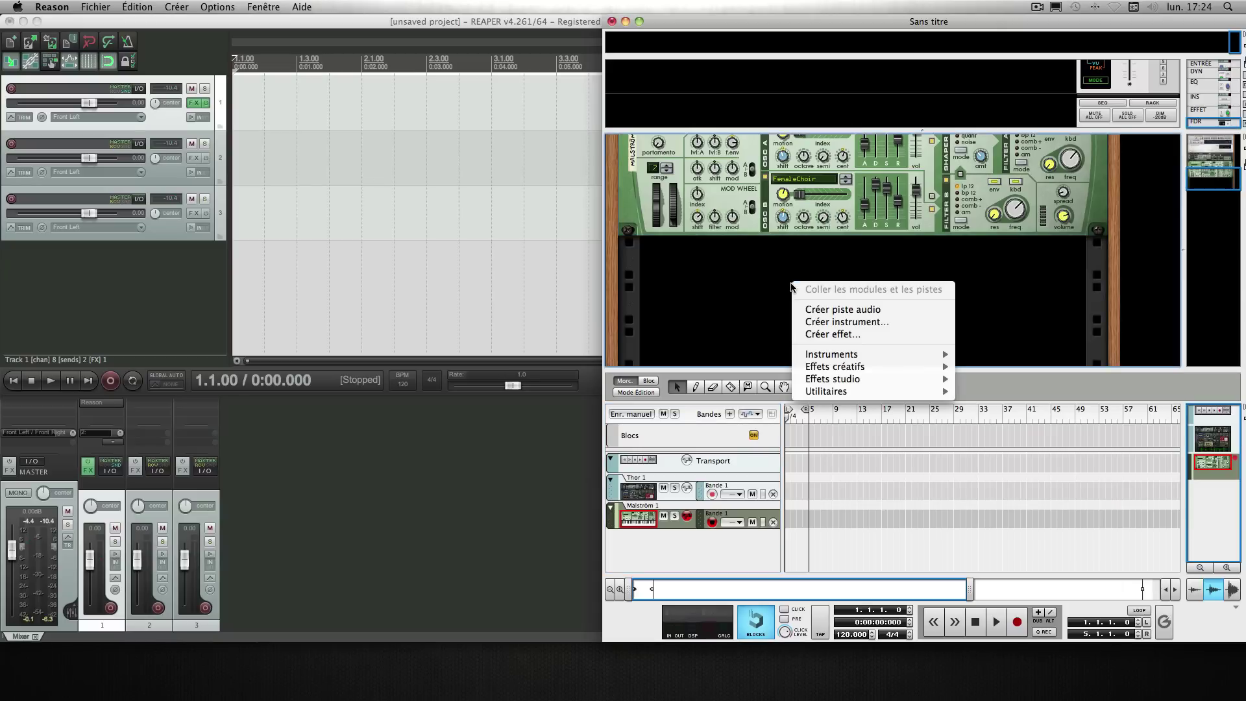
mouse_move(843, 353)
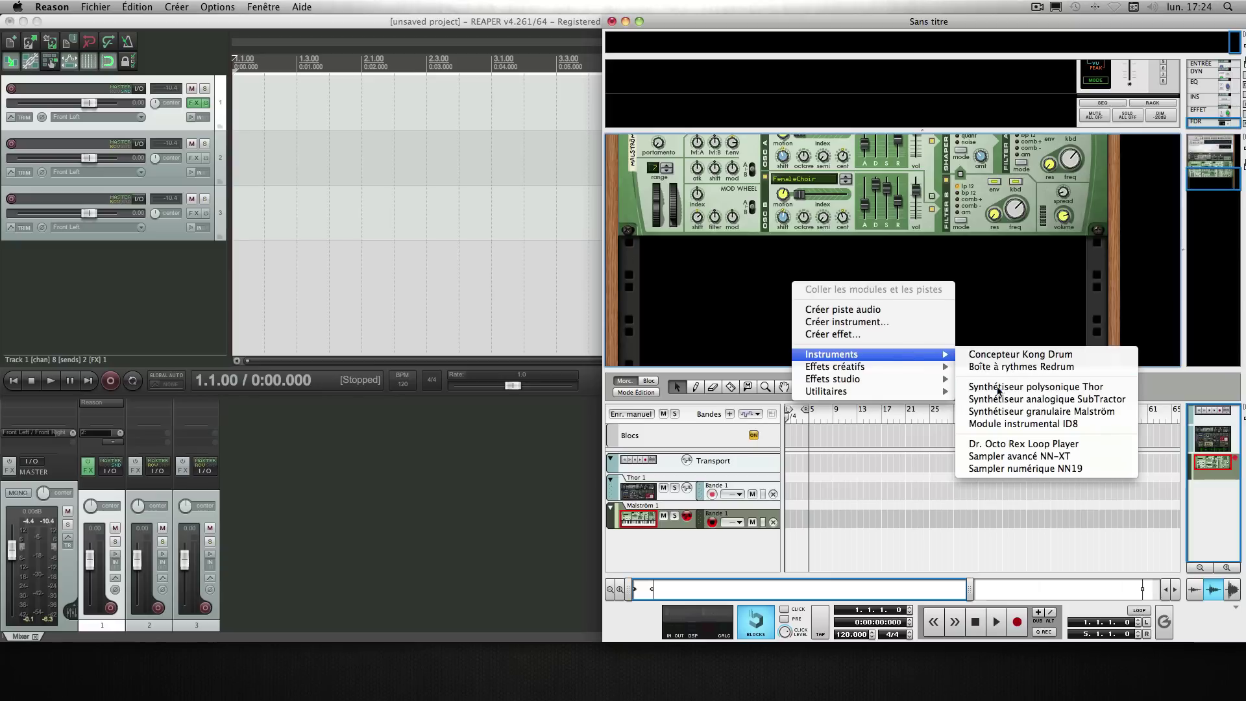
click(997, 424)
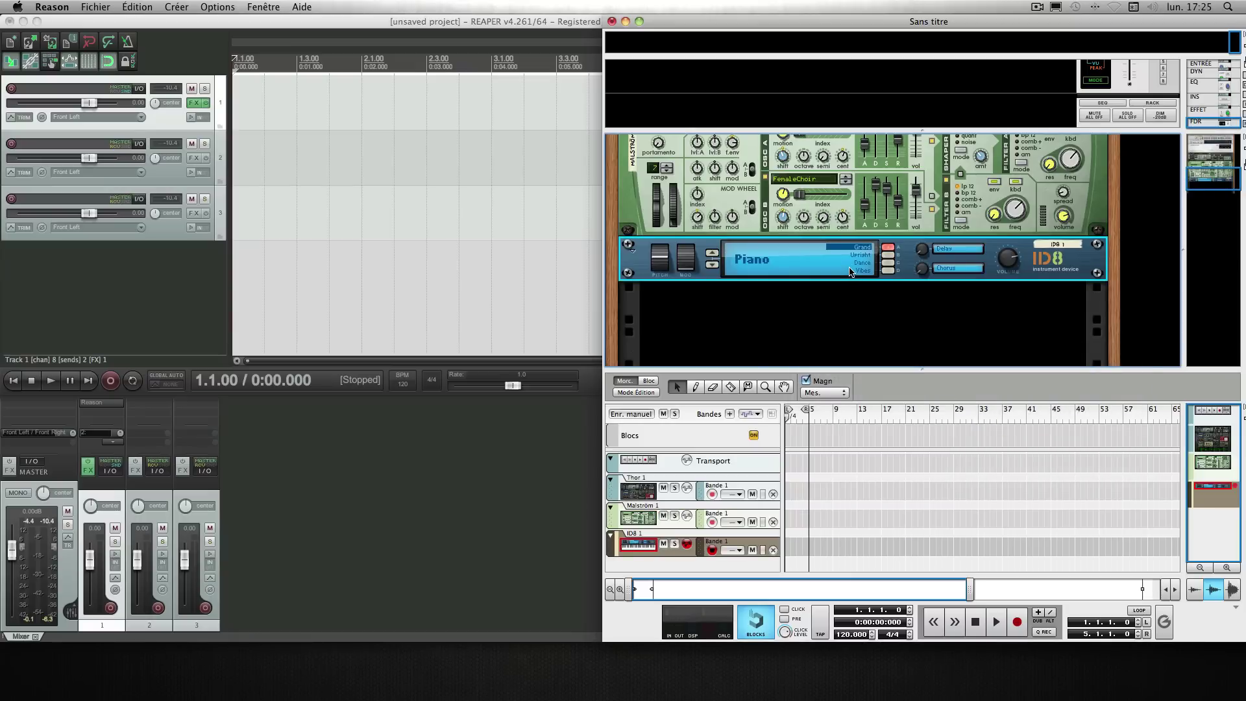
Connect the ID8's left and right audio outputs to audio outputs 5 and 6 of the Hardware Interface
key(Tab)
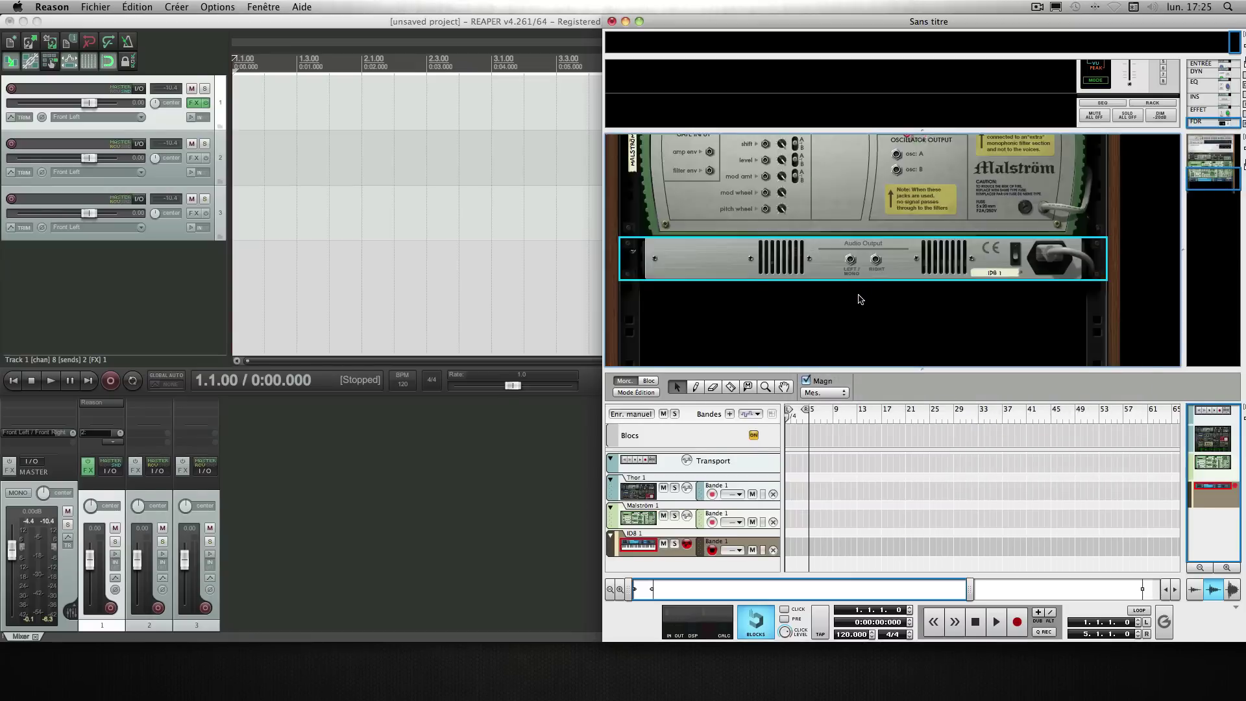
drag(691, 367, 836, 237)
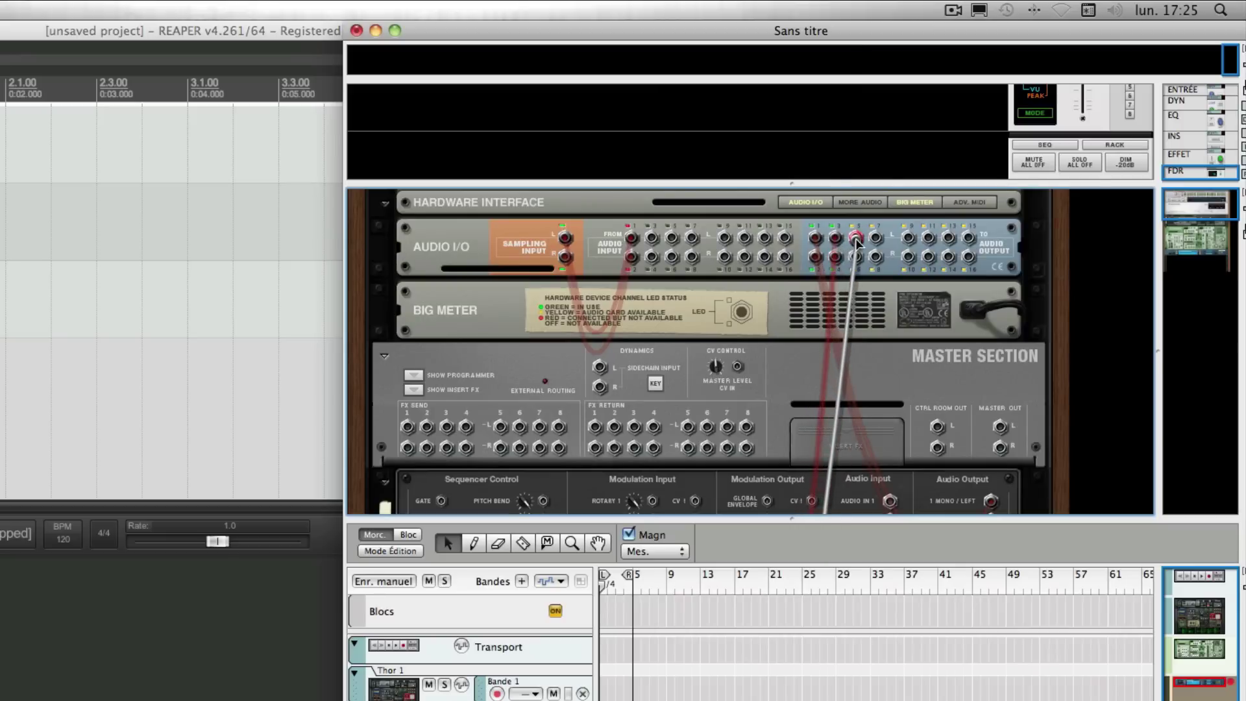
scroll(753, 305, down, 4)
scroll(753, 305, down, 3)
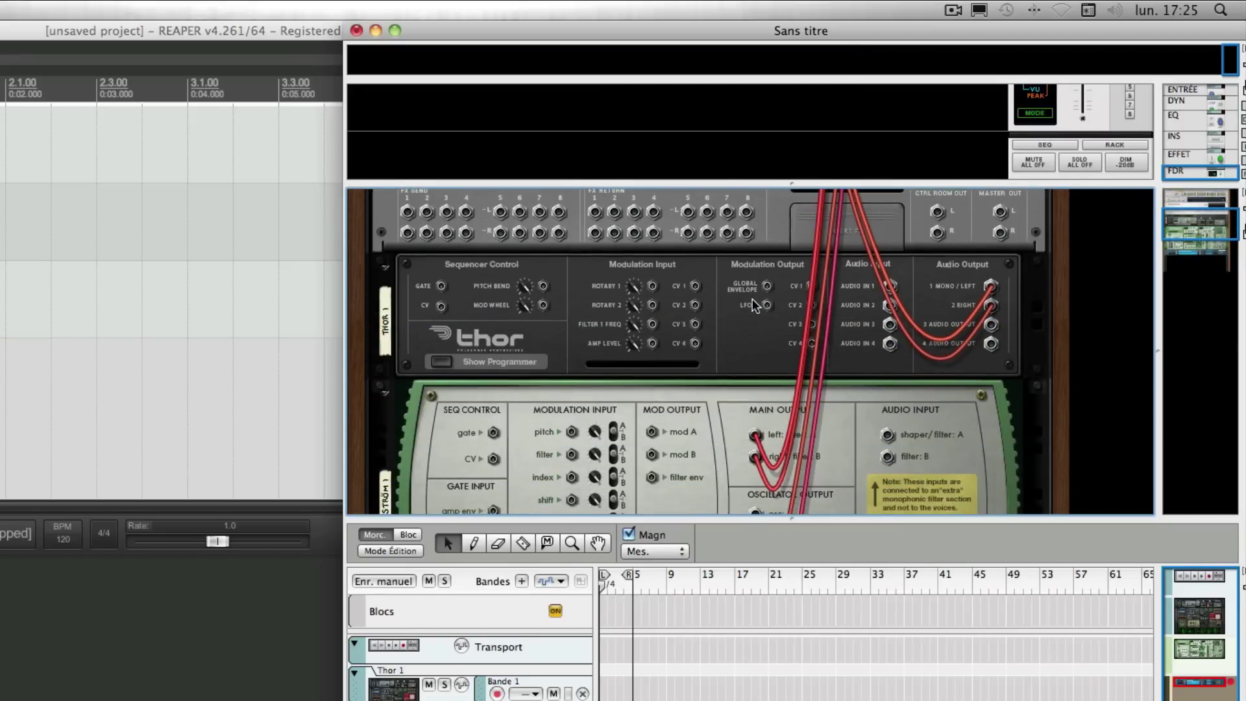
key(Tab)
scroll(344, 340, down, 1)
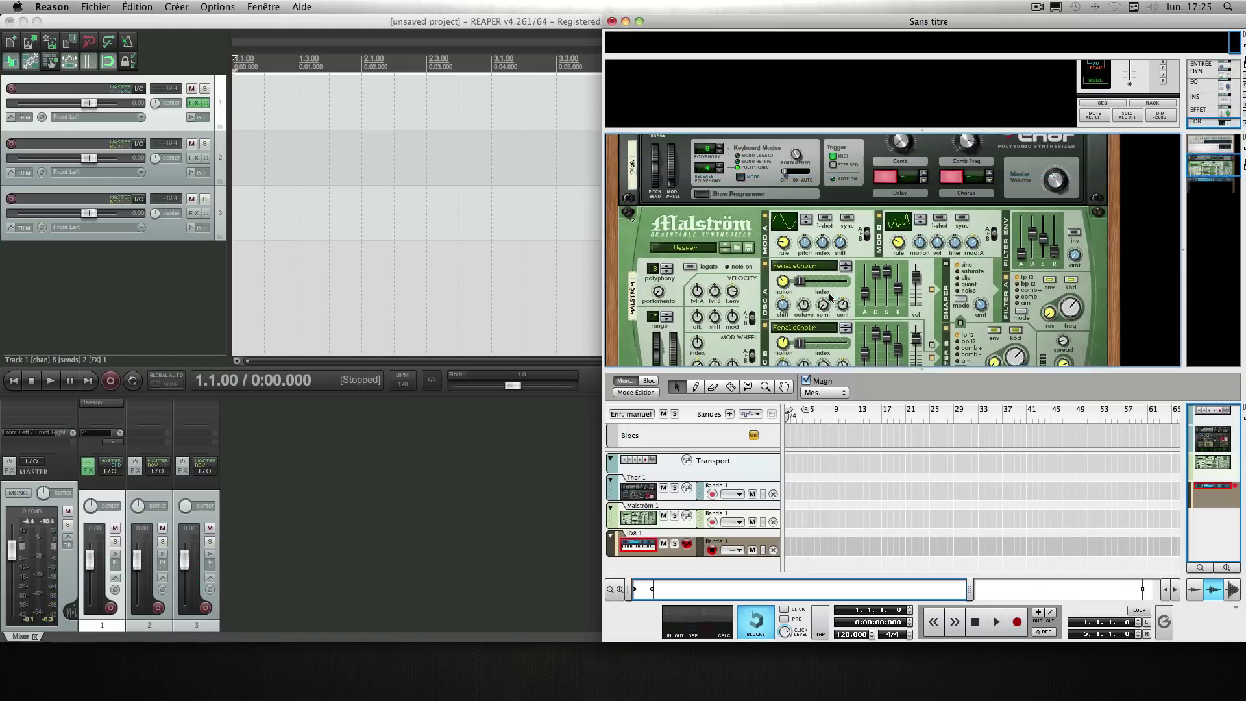
scroll(831, 297, up, 15)
drag(992, 357, 985, 197)
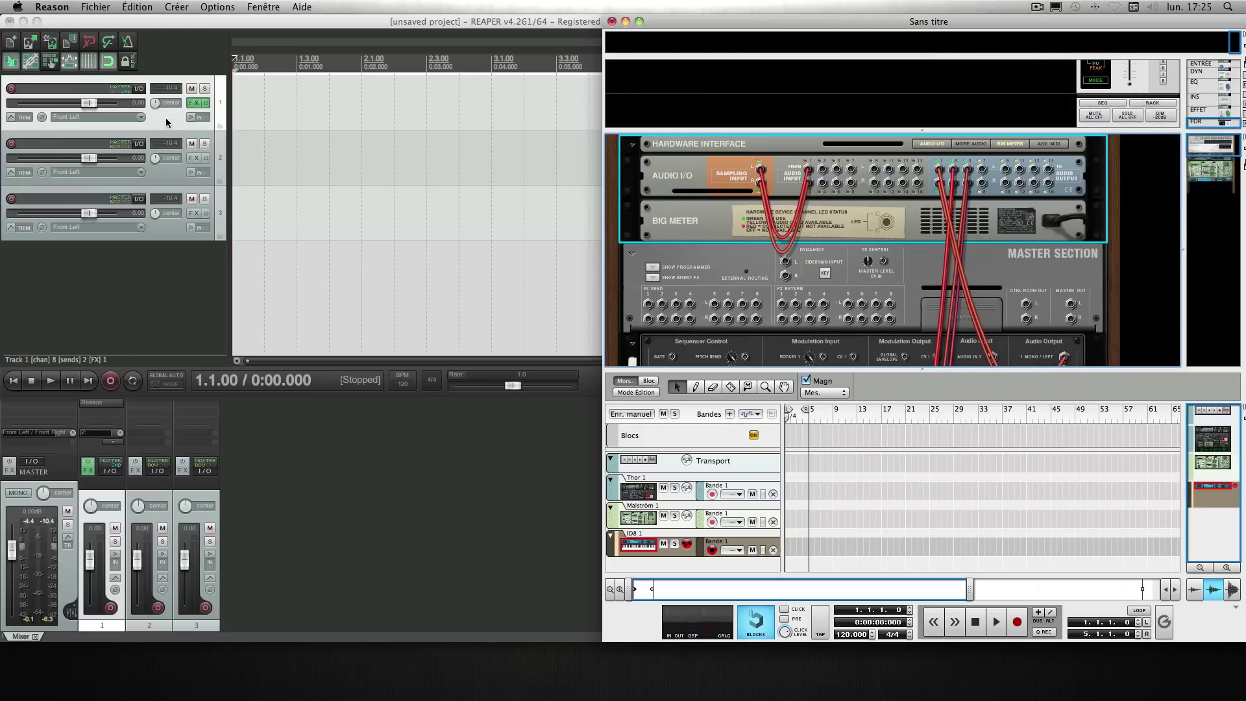
Check the sends and the ReWire audio channel assignments of REAPER track 1, ending in its routing window
click(139, 90)
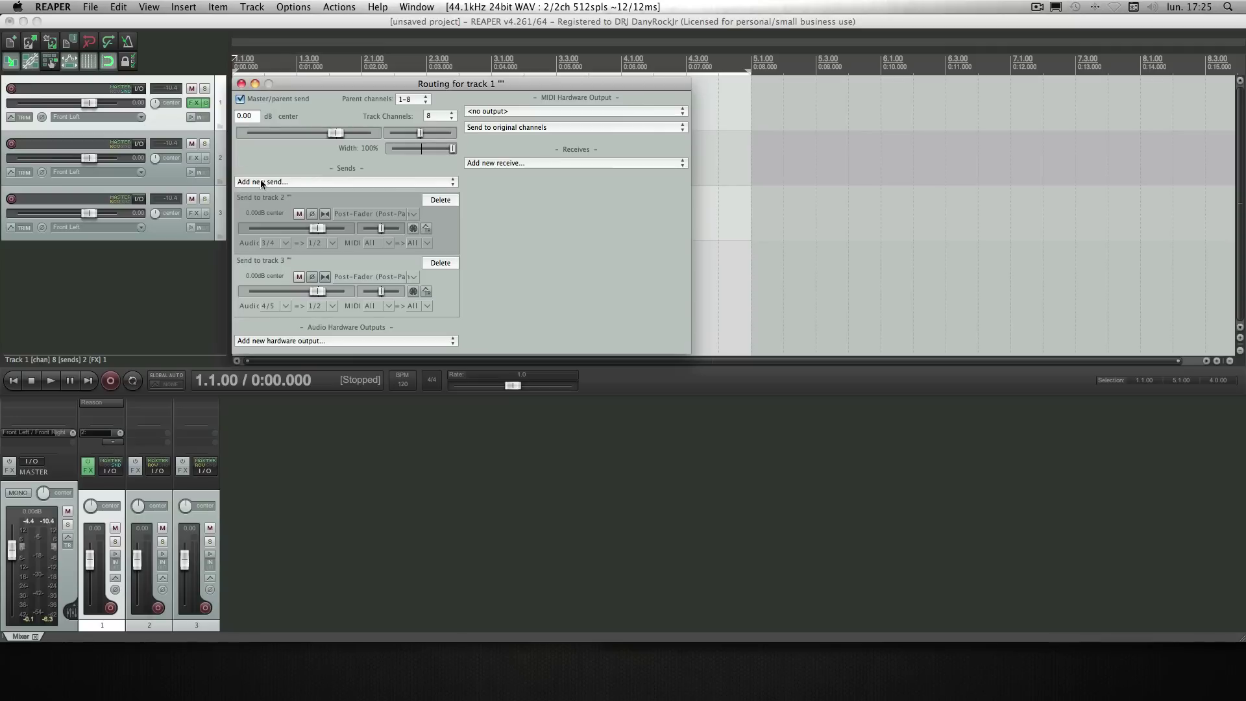
click(240, 84)
click(193, 103)
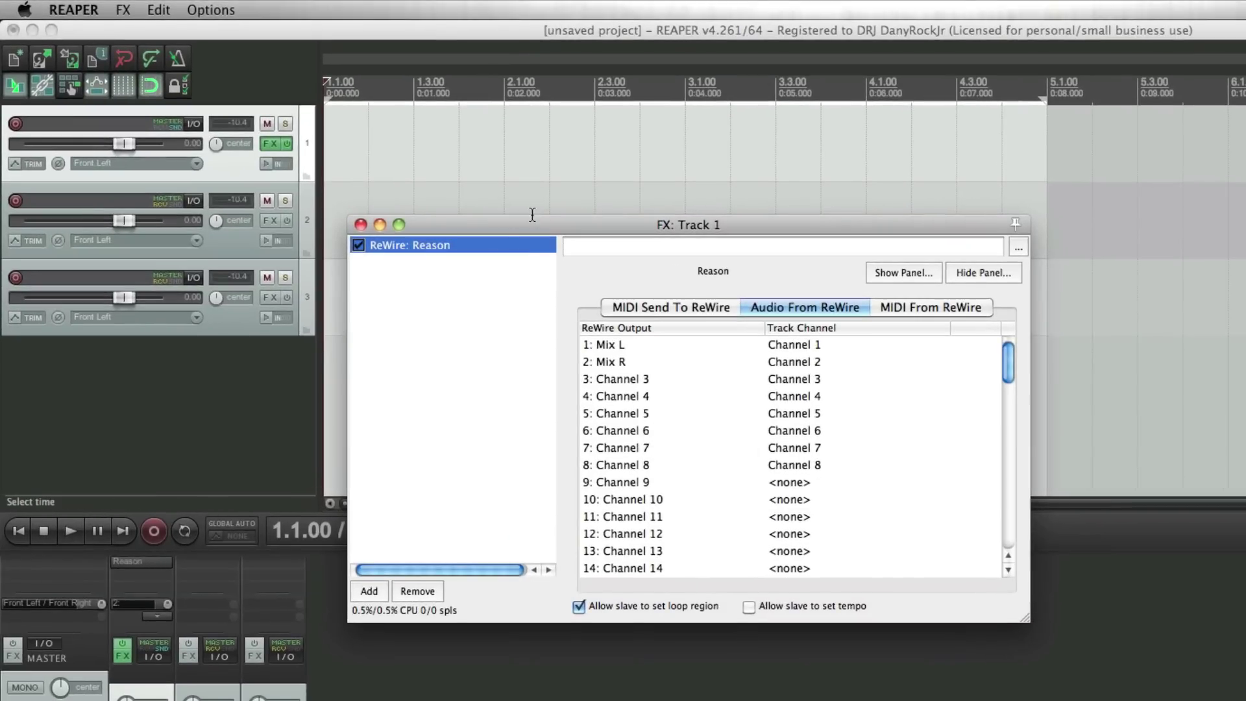
click(361, 225)
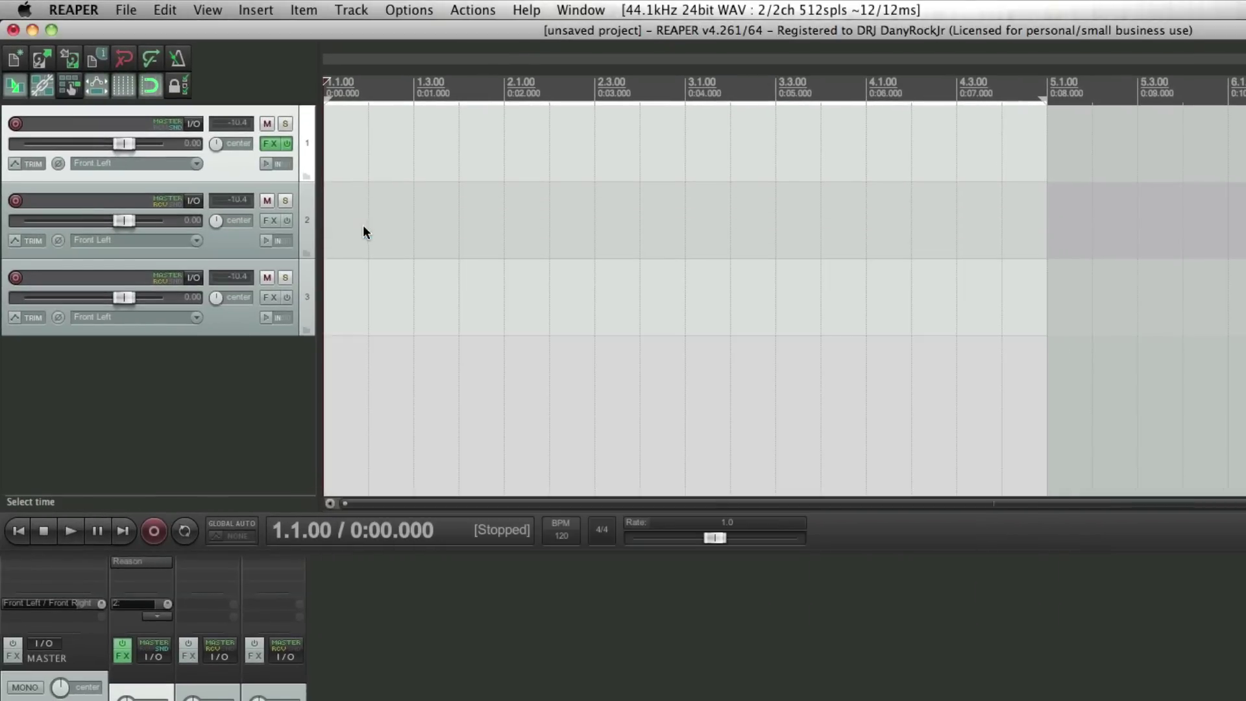
click(193, 123)
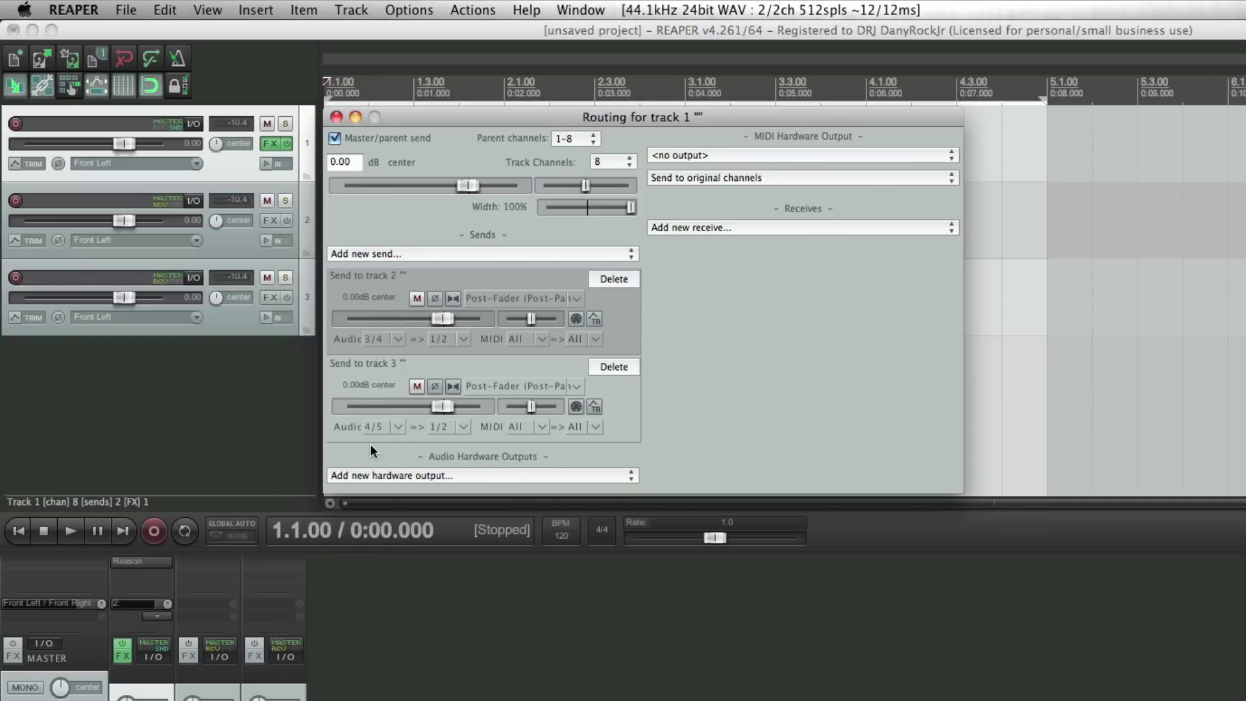
Set the audio source of track 1's send to track 3 to stereo 5/6 and close the routing window
click(401, 427)
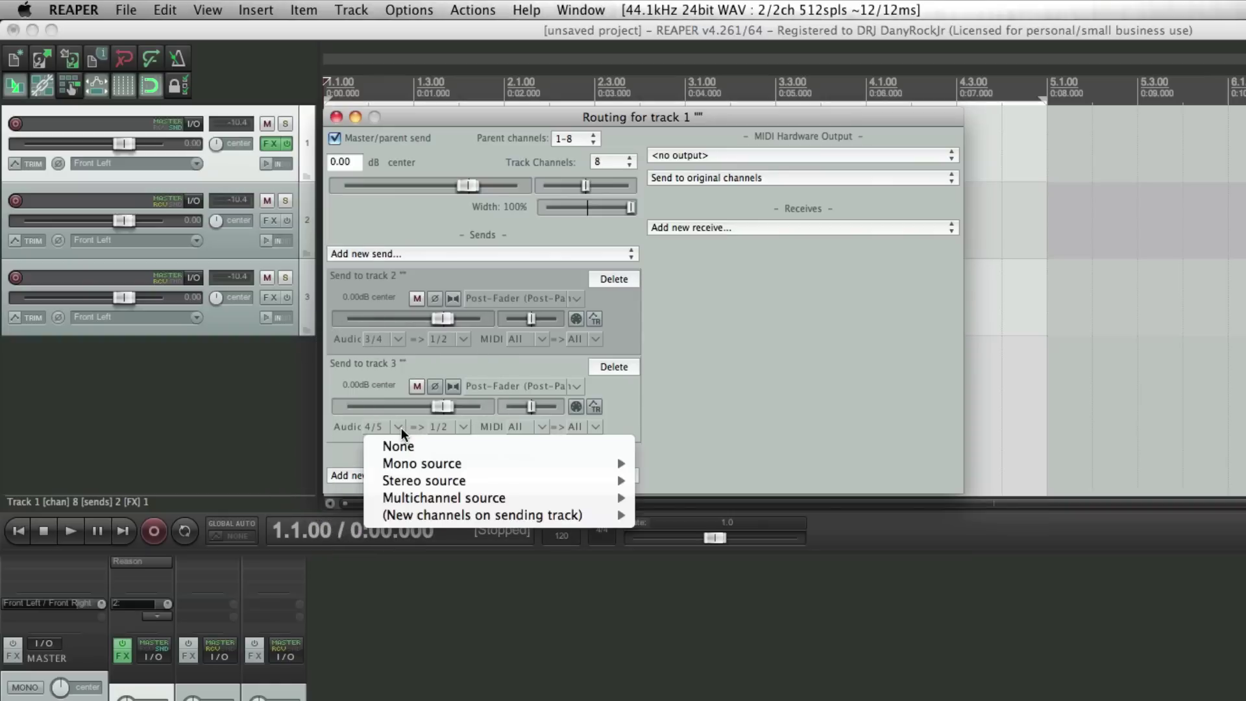
mouse_move(415, 482)
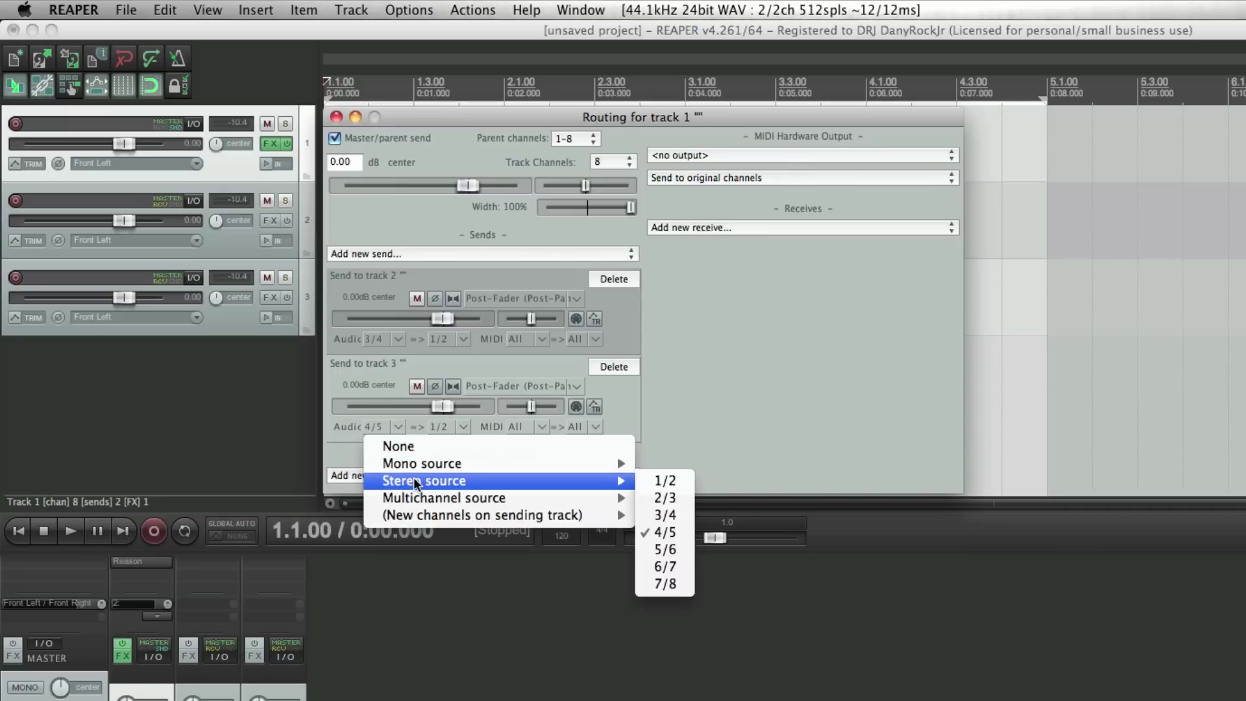
click(665, 549)
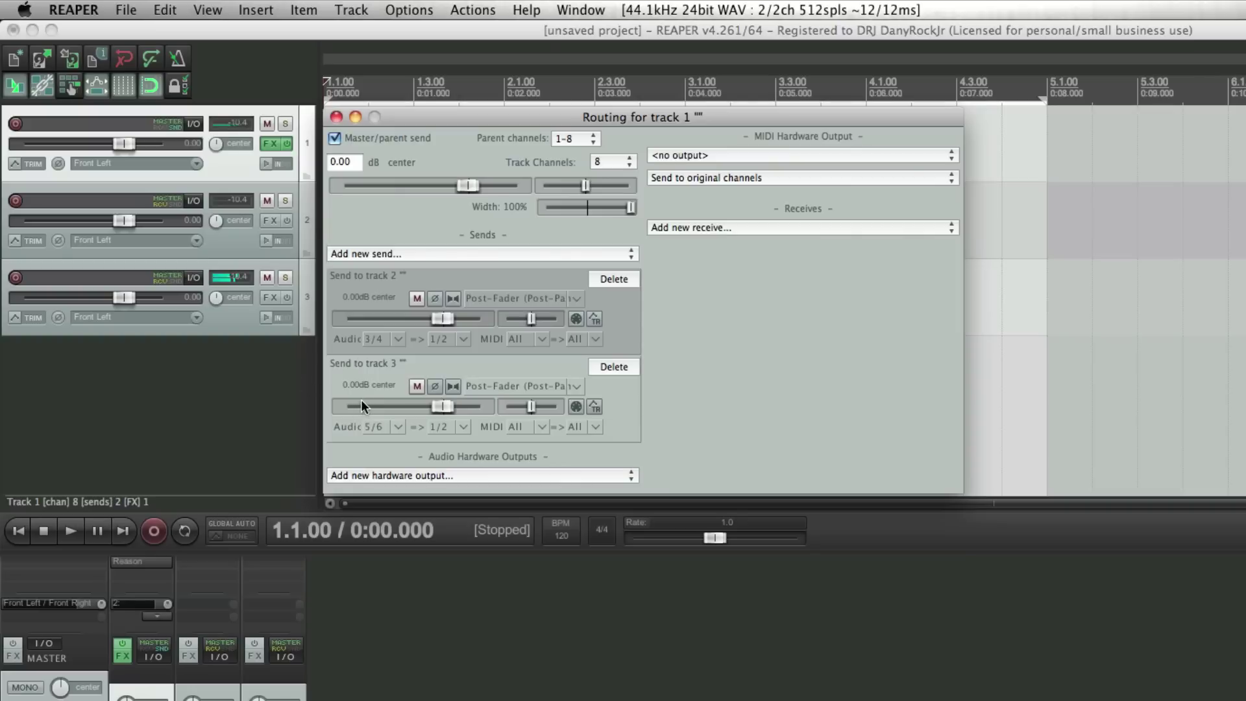
click(335, 116)
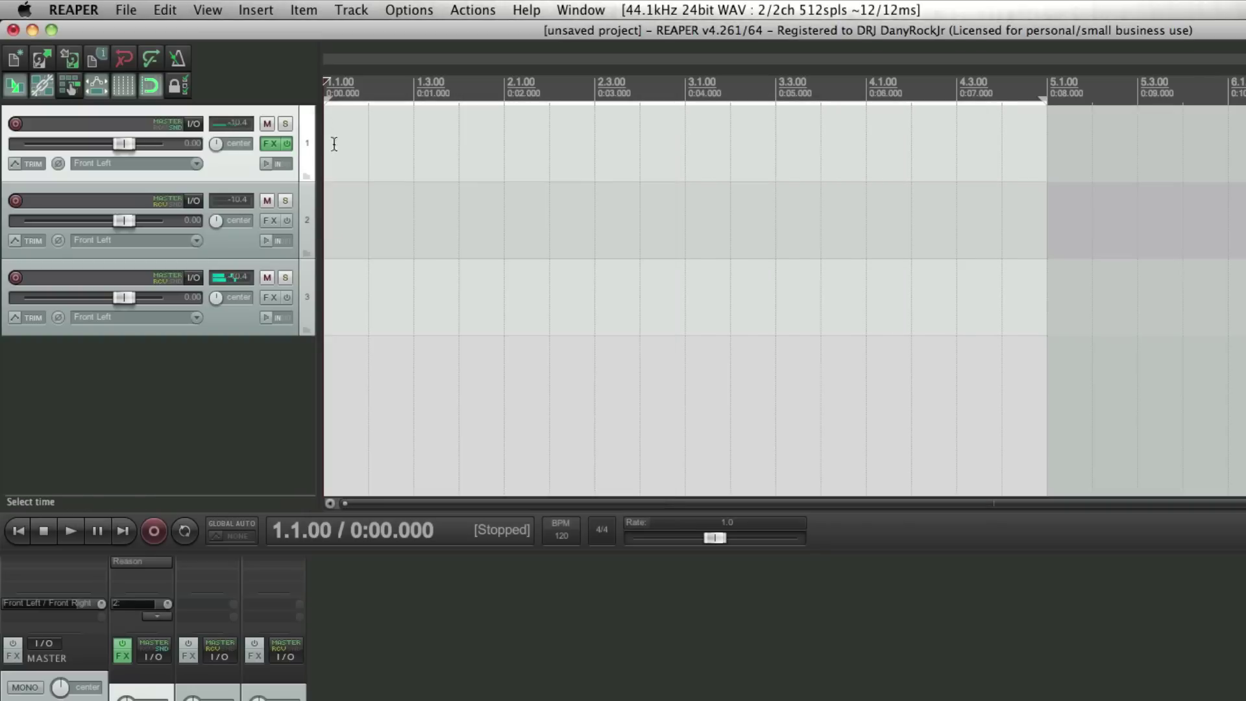
Add a fourth track and create a send to it from track 1
double_click(197, 364)
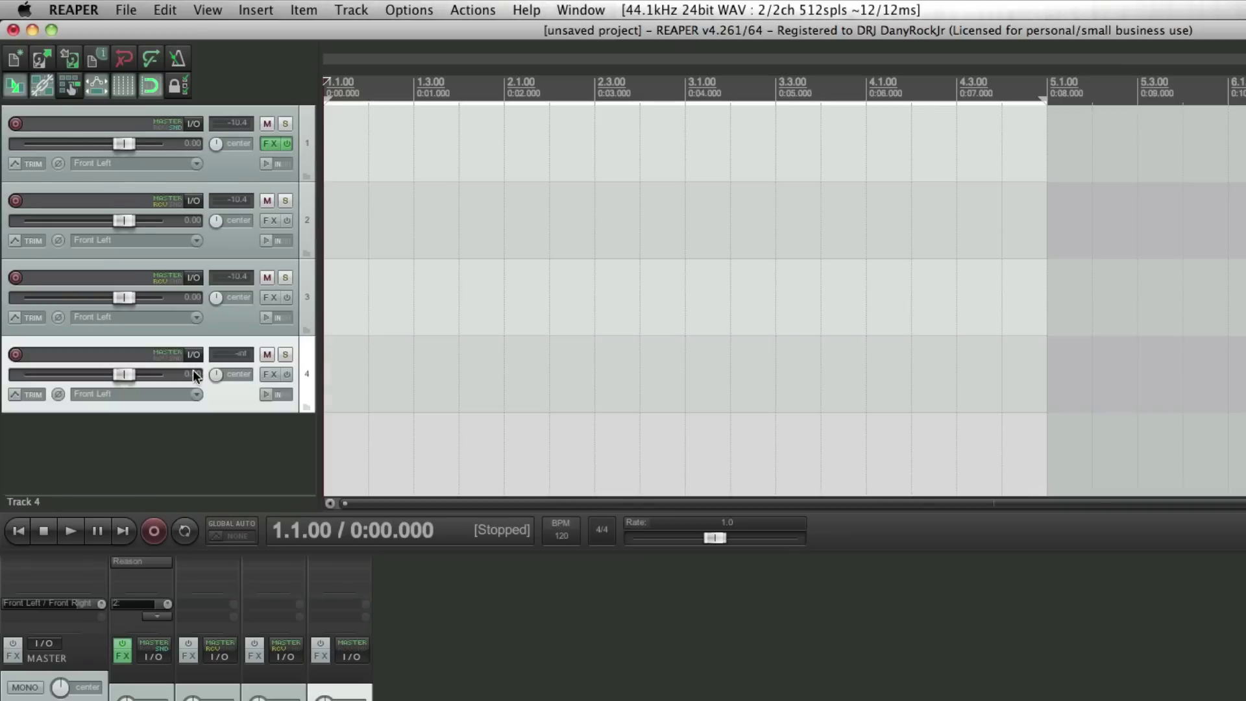
click(193, 124)
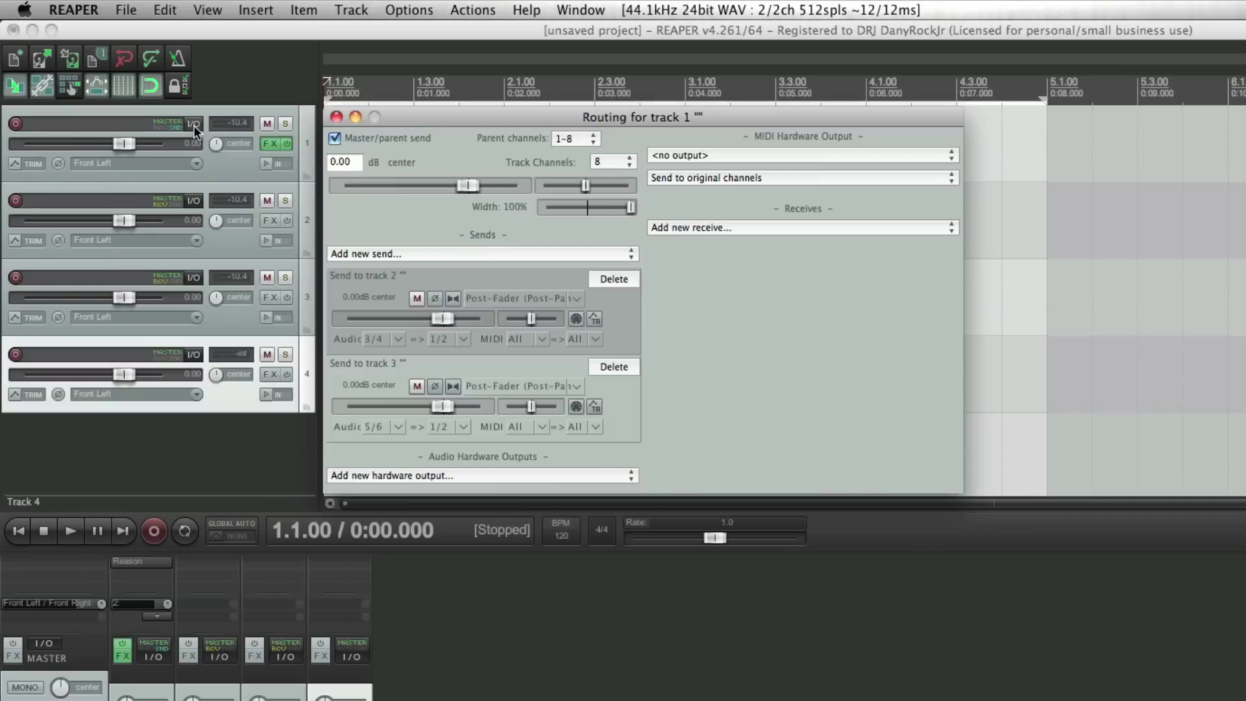
click(430, 253)
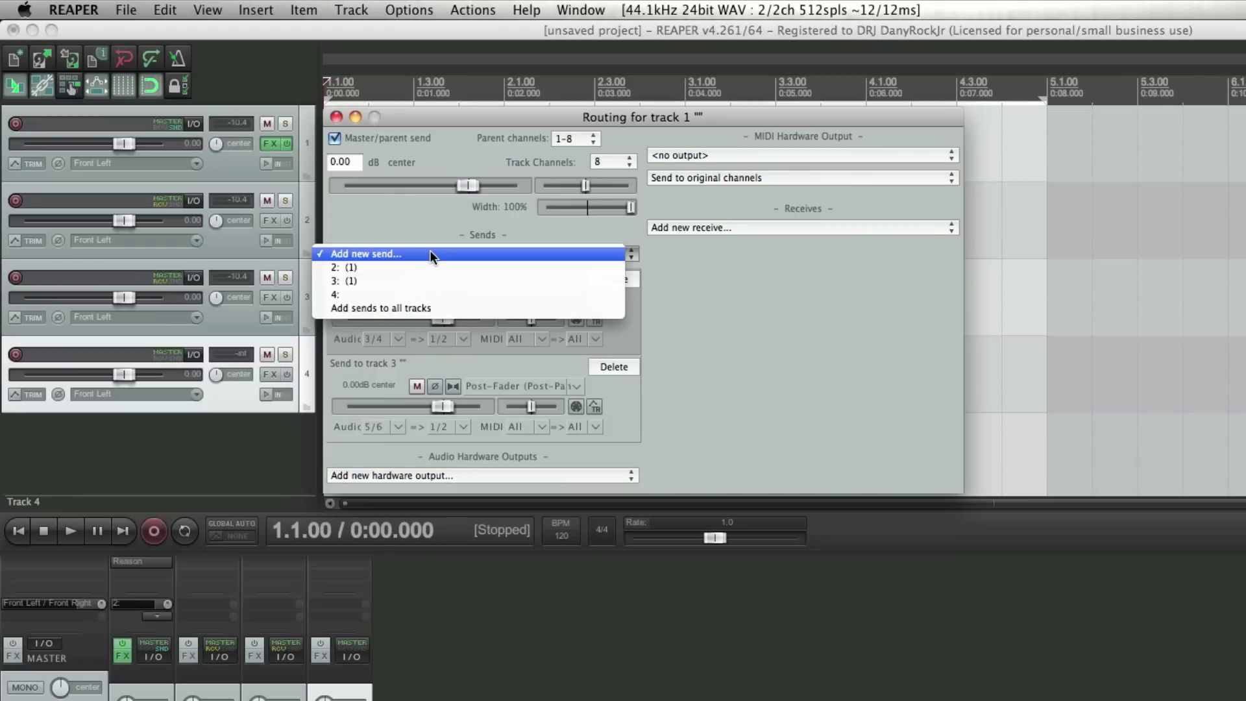
click(400, 298)
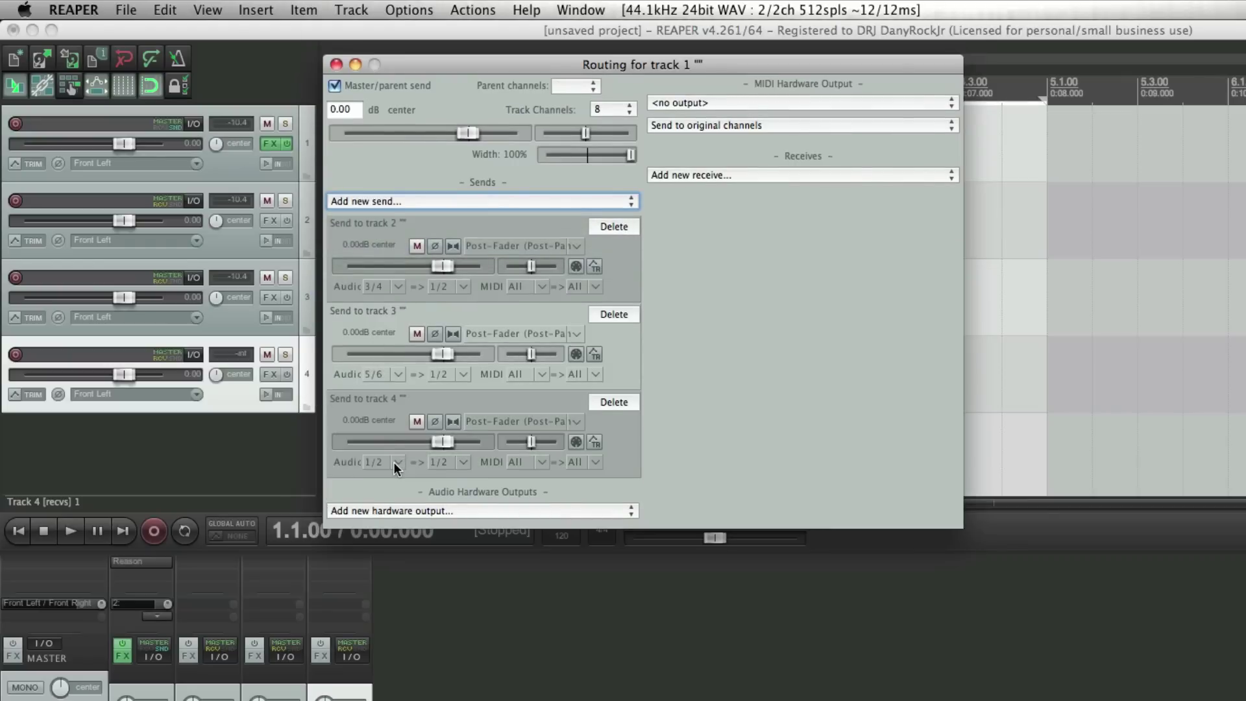
Set the audio source of the send to track 4 to mono channel 7 and close the routing window
click(396, 461)
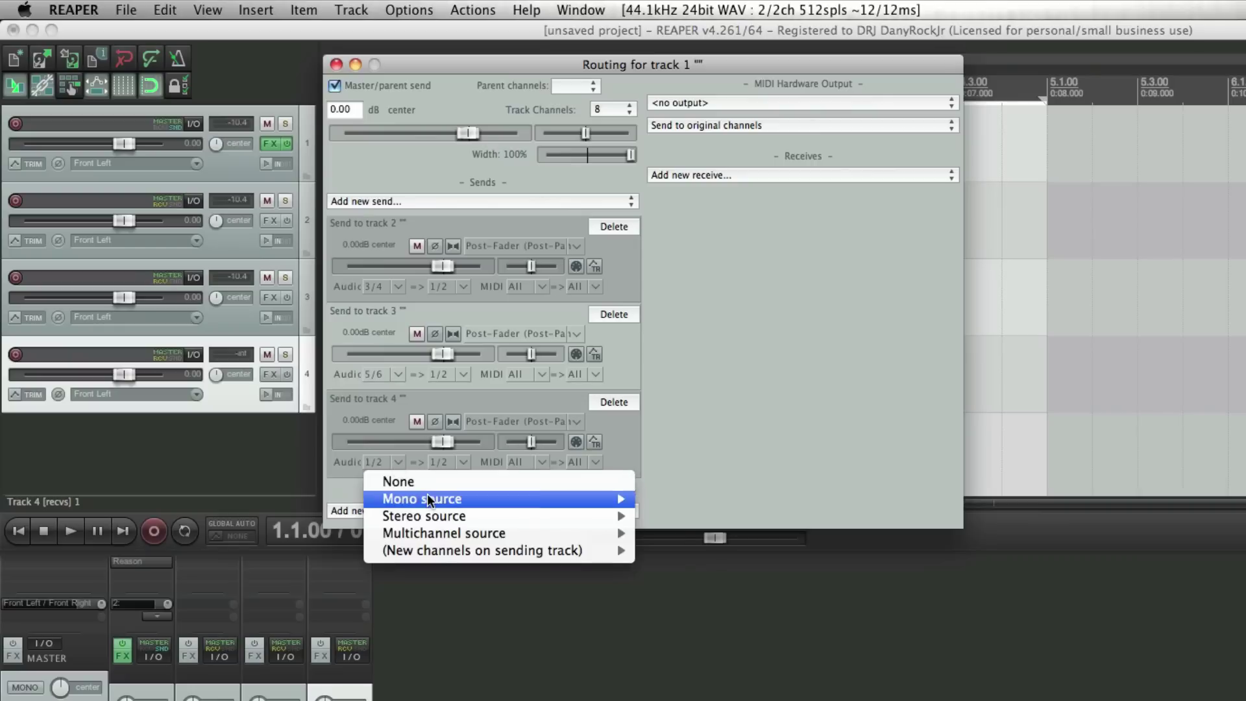
mouse_move(531, 497)
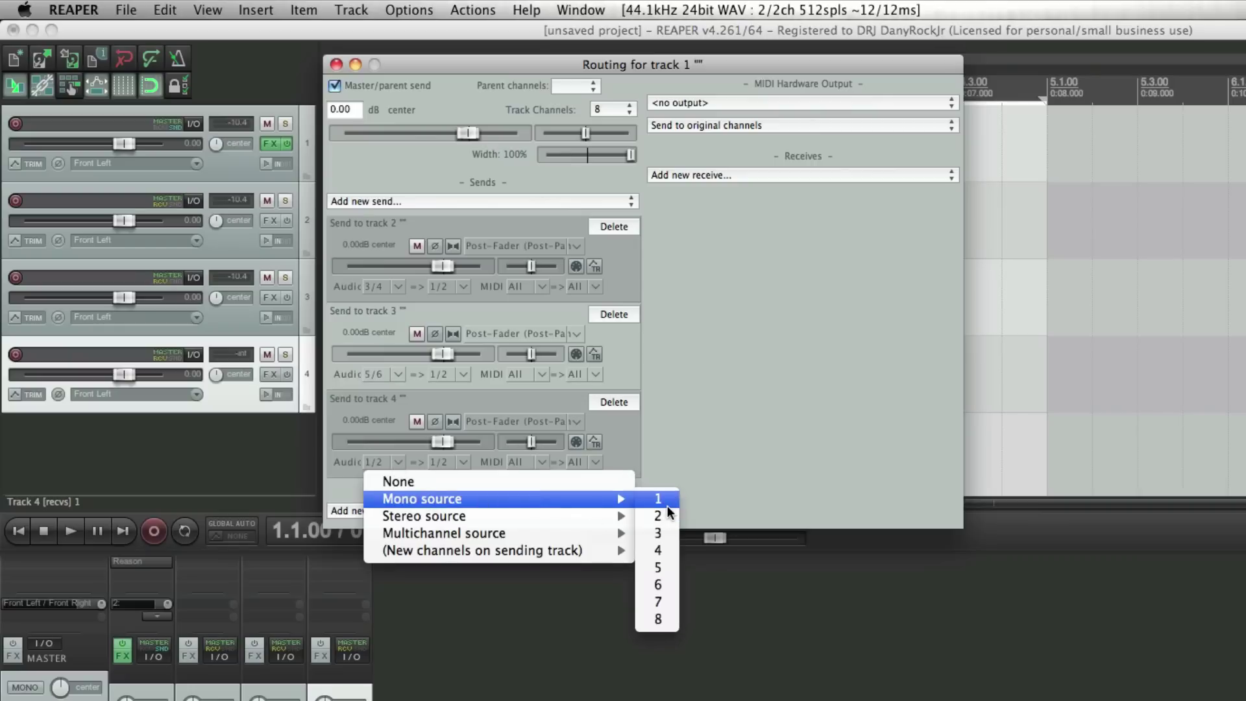
click(656, 602)
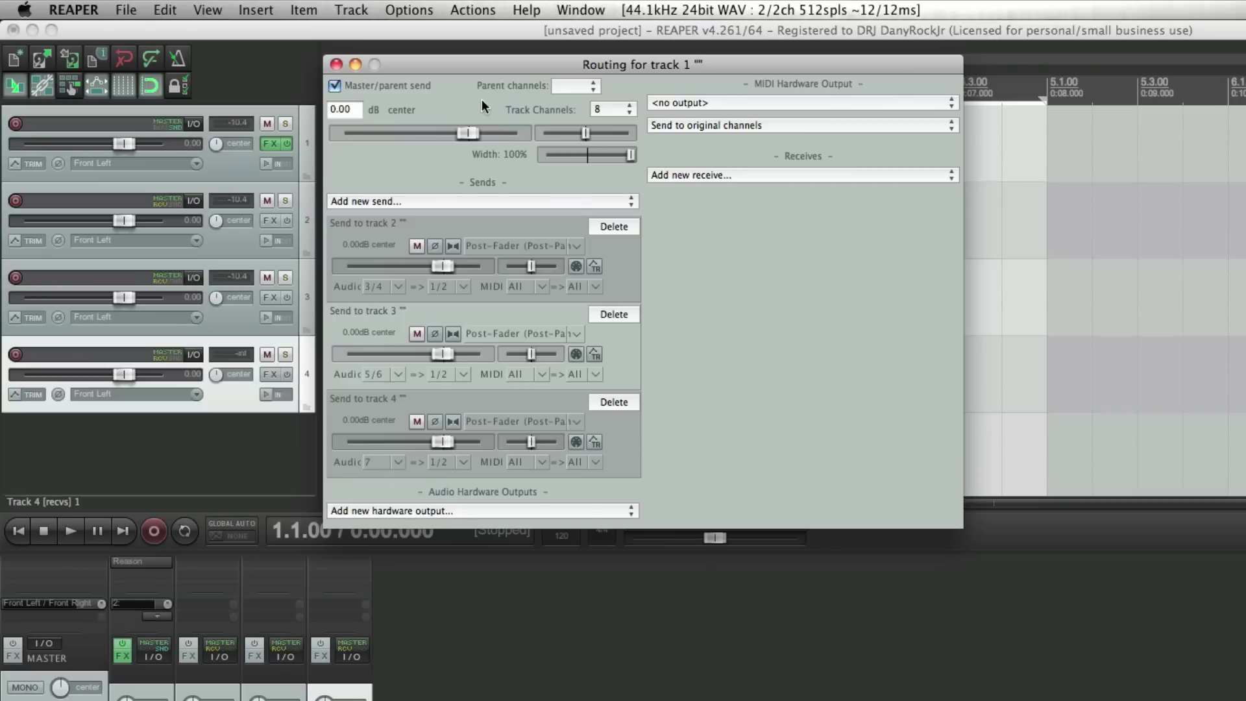
click(335, 64)
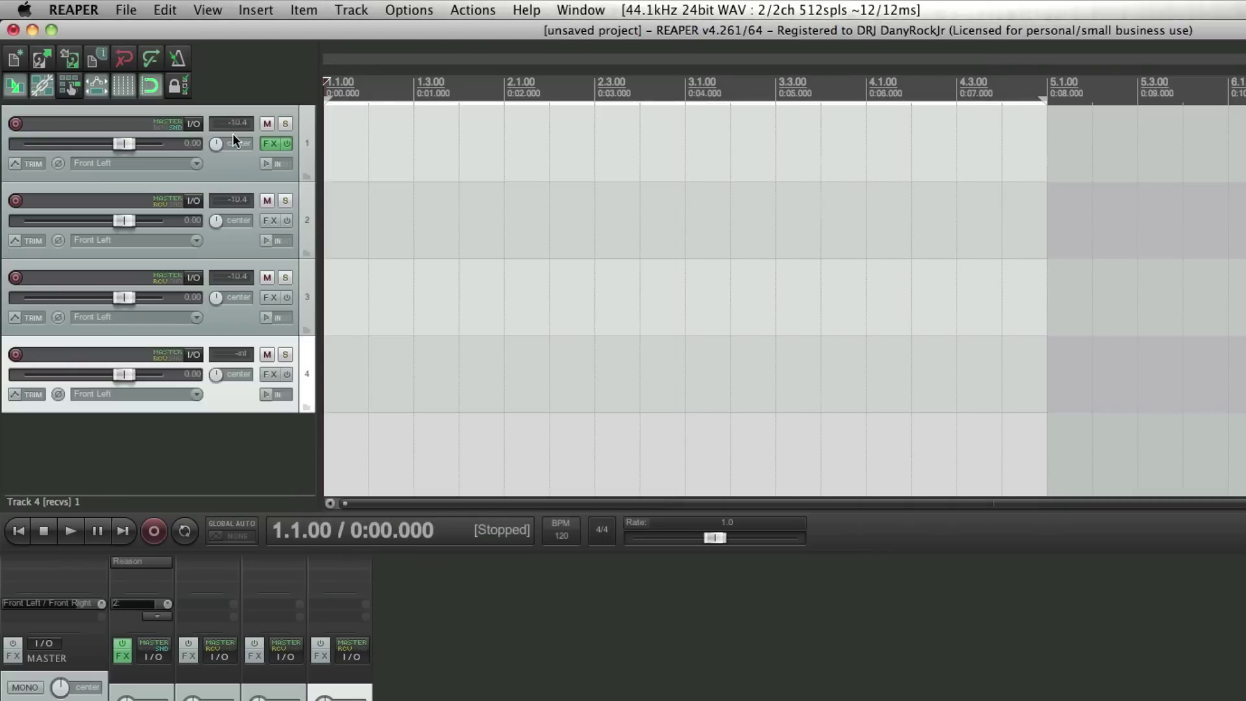
Check the ReWire audio channel assignments on track 1 and raise the track's channel count to 10
click(264, 141)
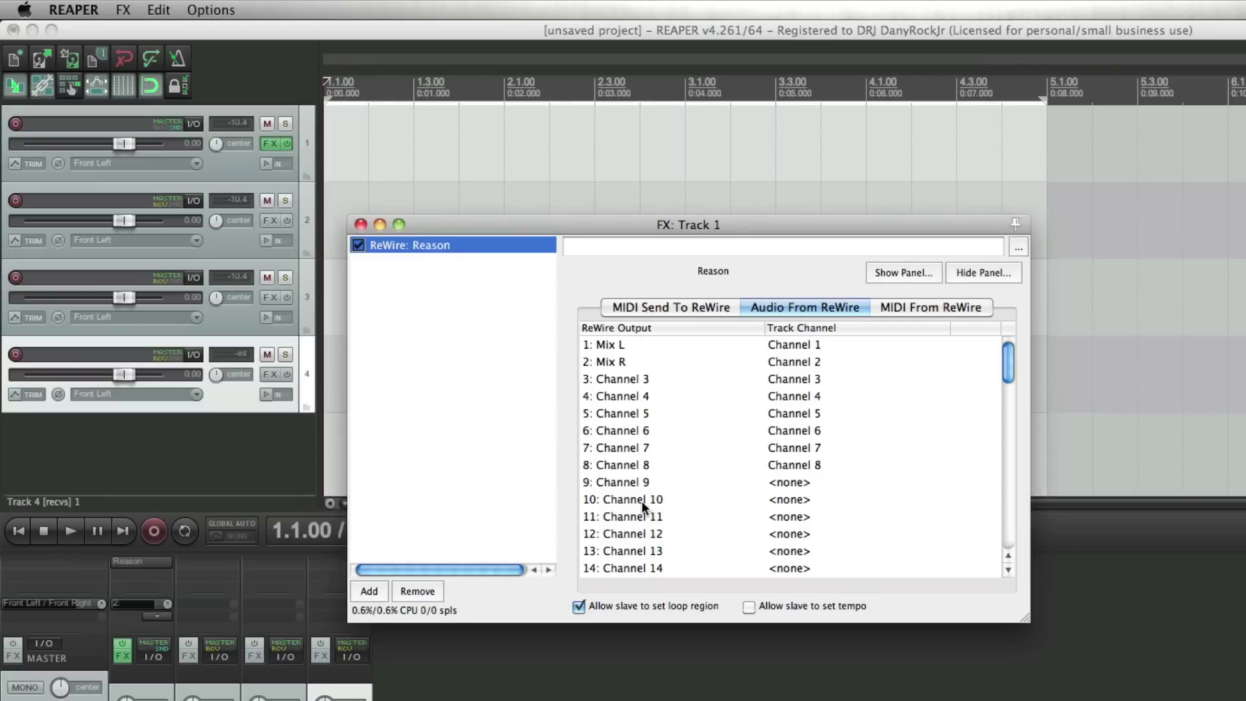
click(785, 484)
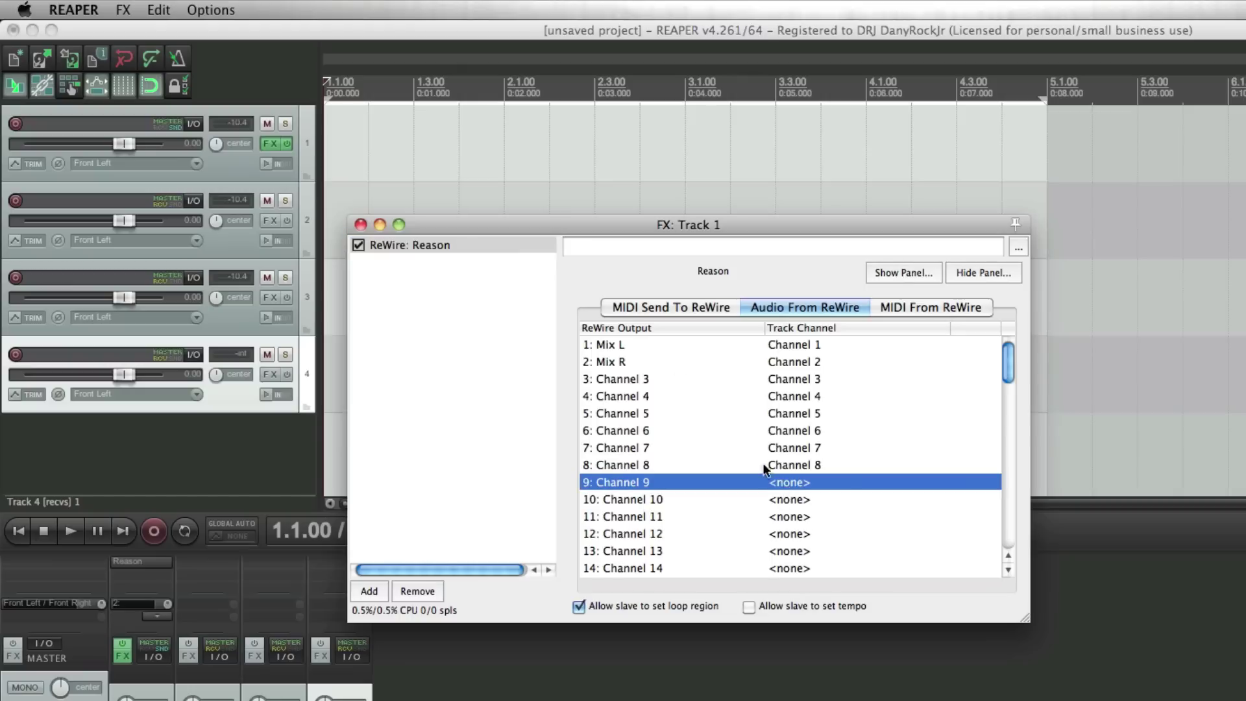
click(359, 225)
click(195, 123)
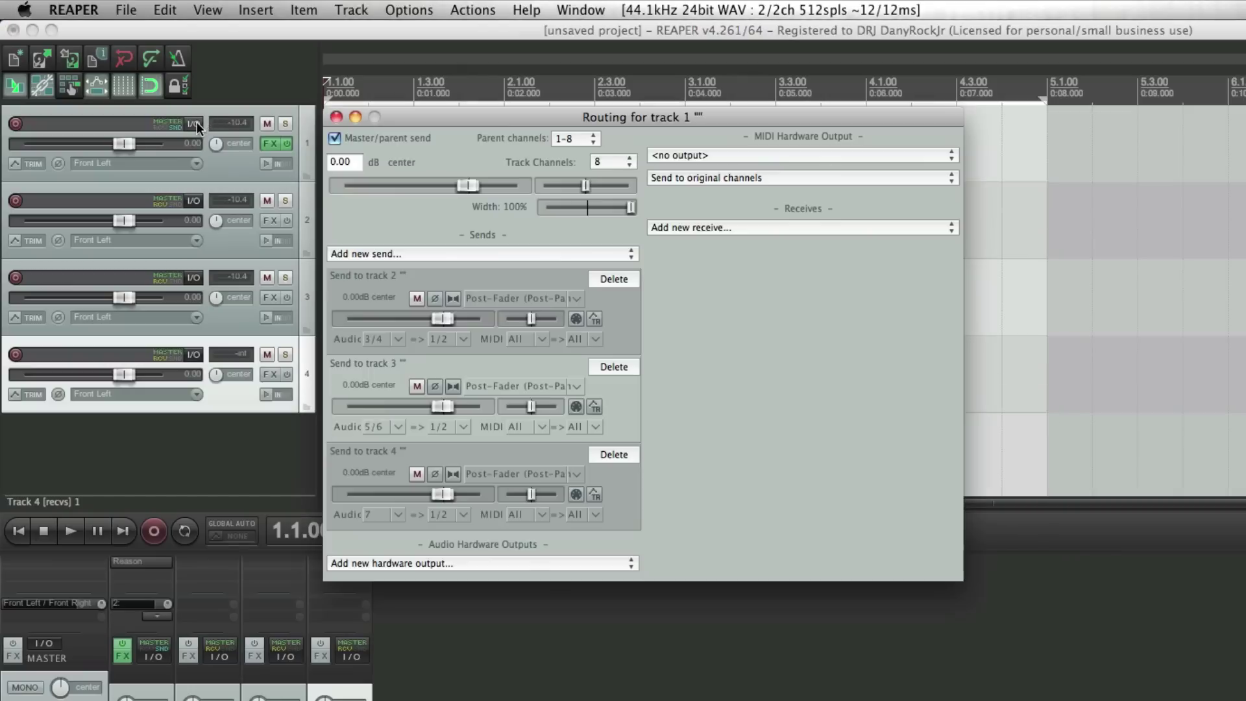
click(618, 161)
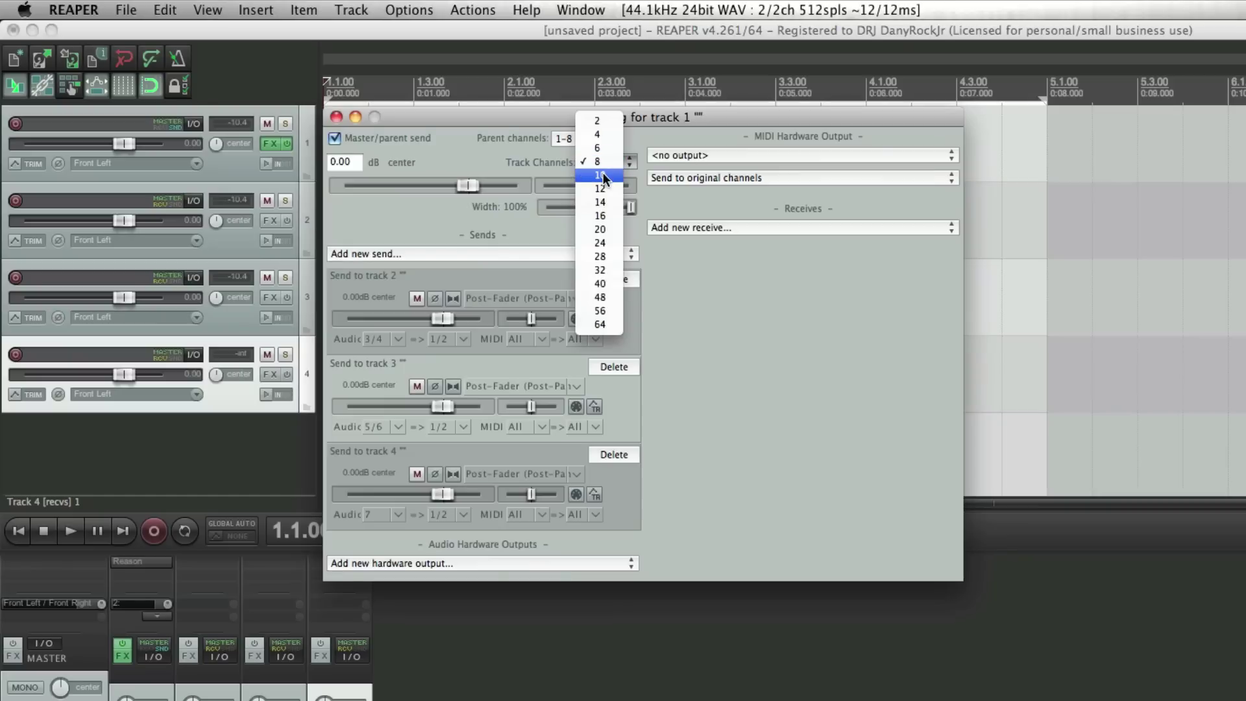
click(601, 175)
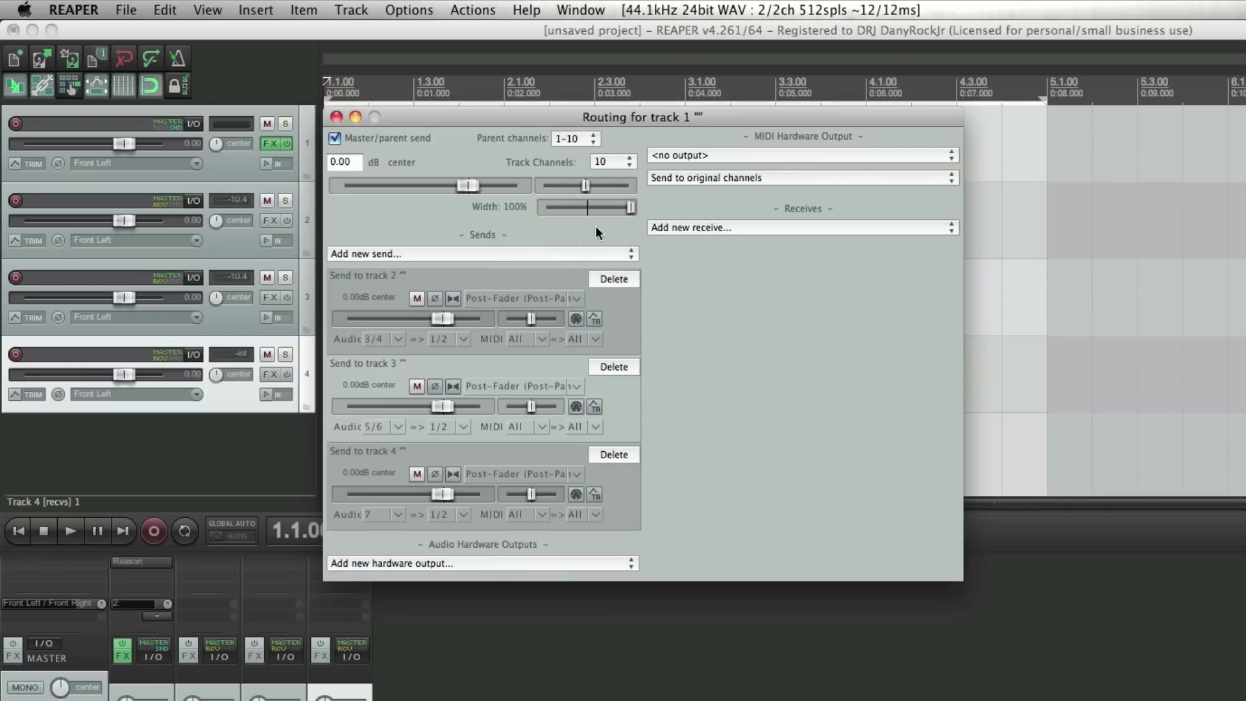
Change the audio source of the send to track 4 to mono channel 9 and recheck track 1's routing
click(398, 514)
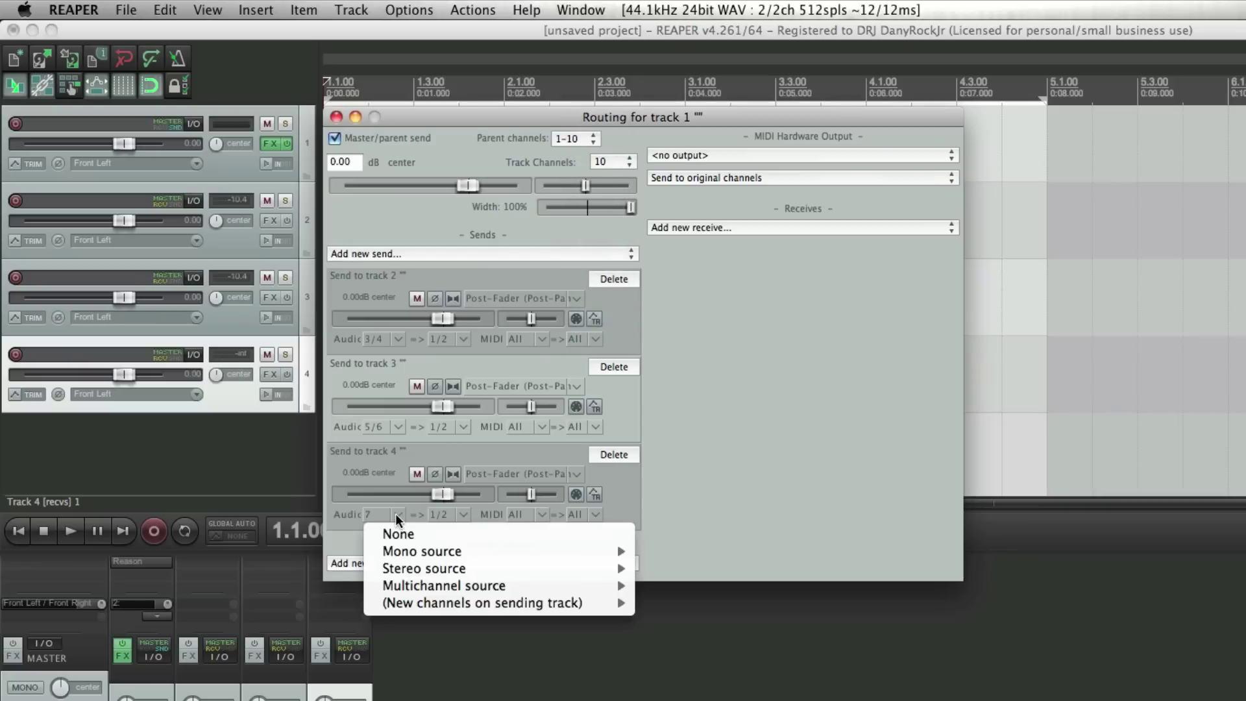
mouse_move(418, 552)
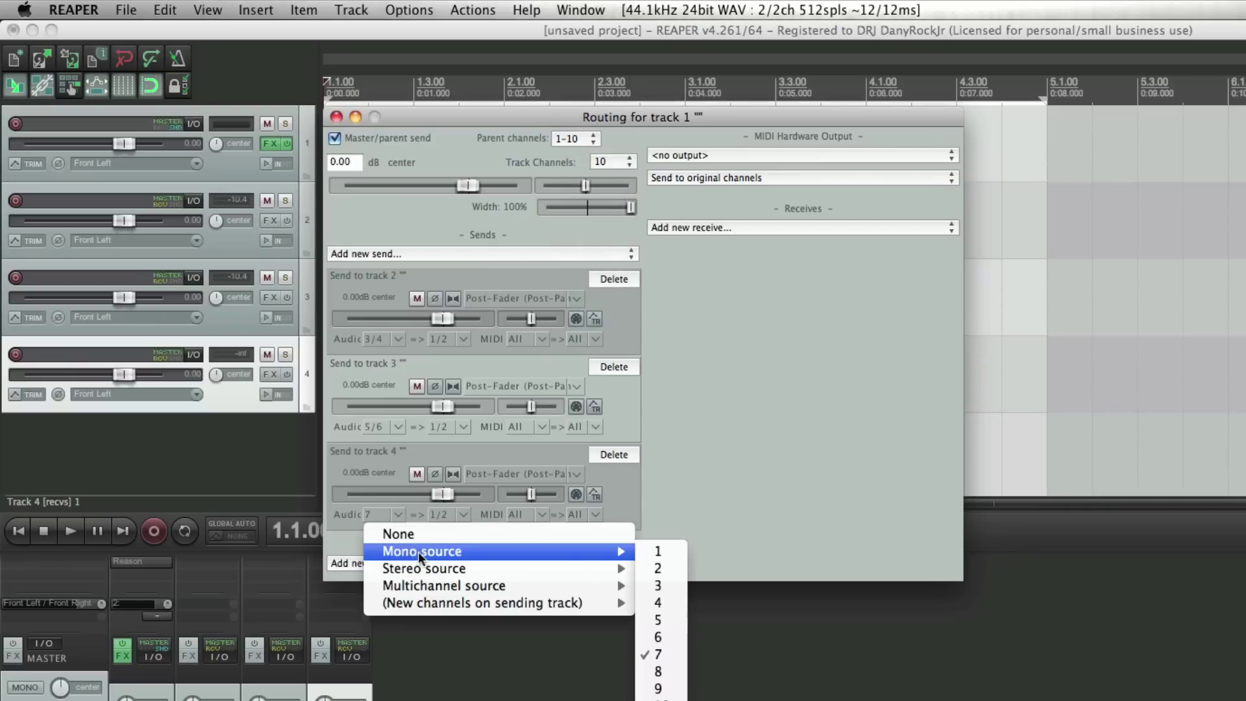
click(662, 677)
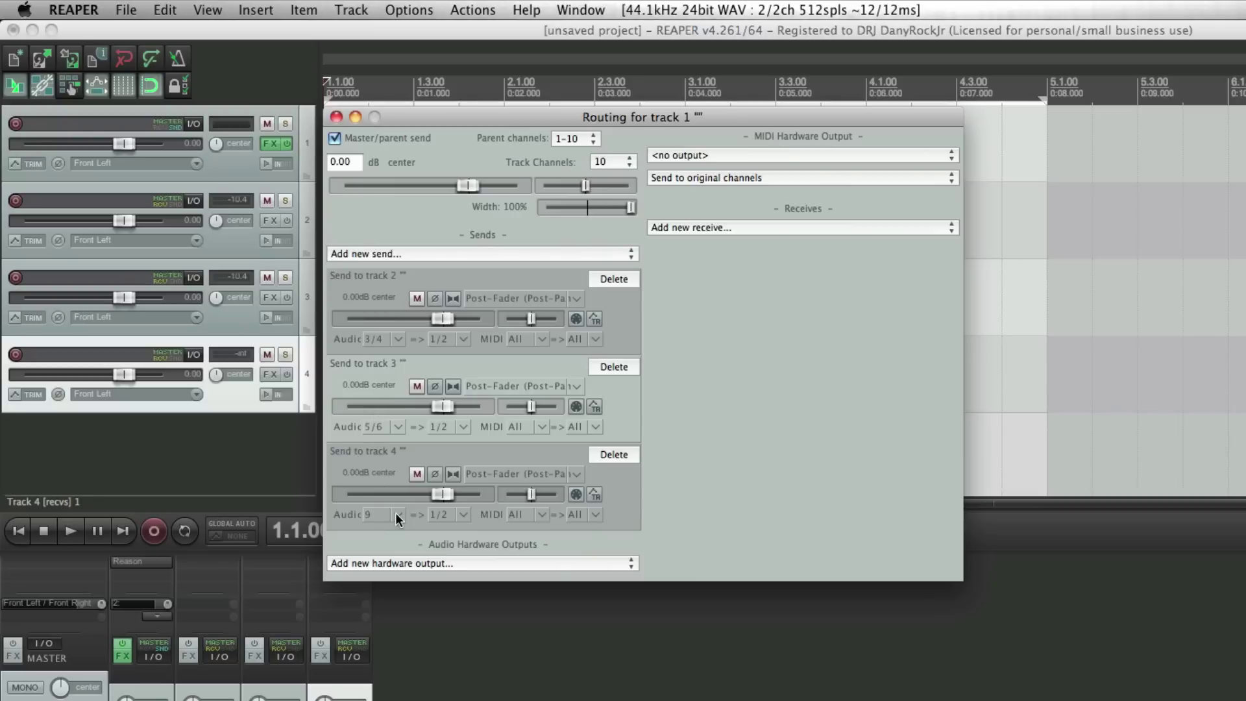
click(336, 117)
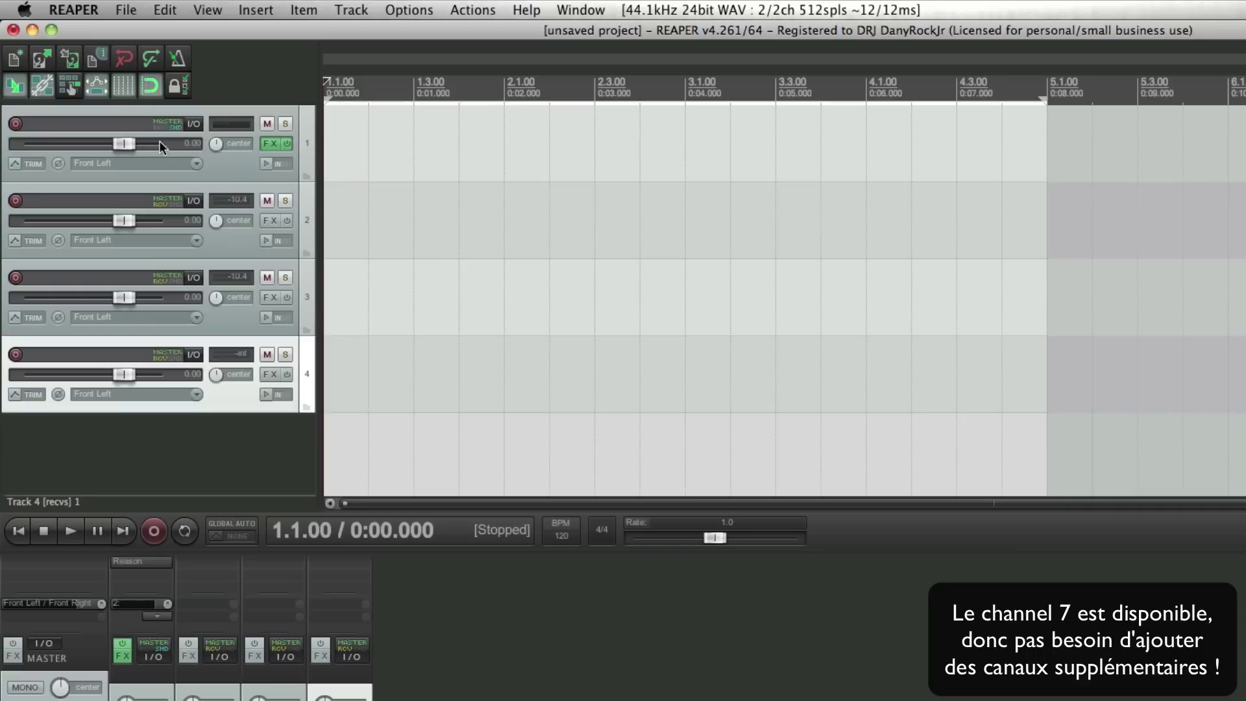
click(192, 123)
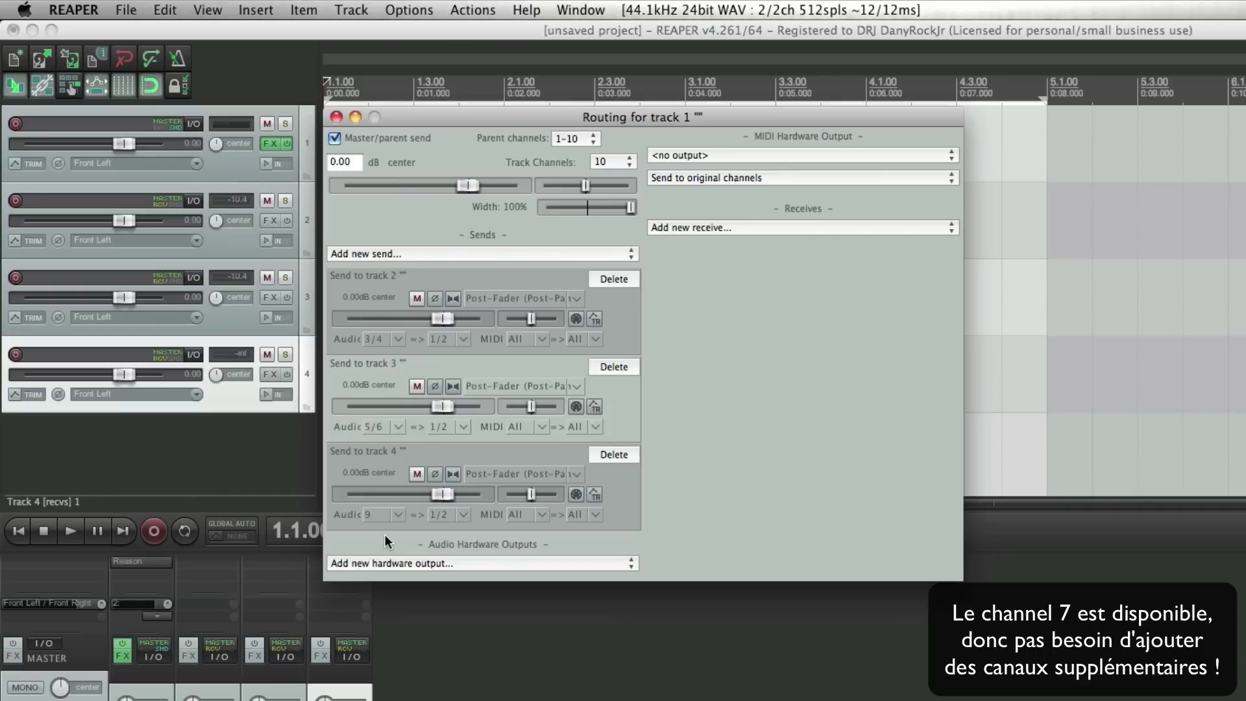
click(336, 117)
Assign ReWire output 9 to track channel 9 in track 1's ReWire settings and close the effects window
click(270, 143)
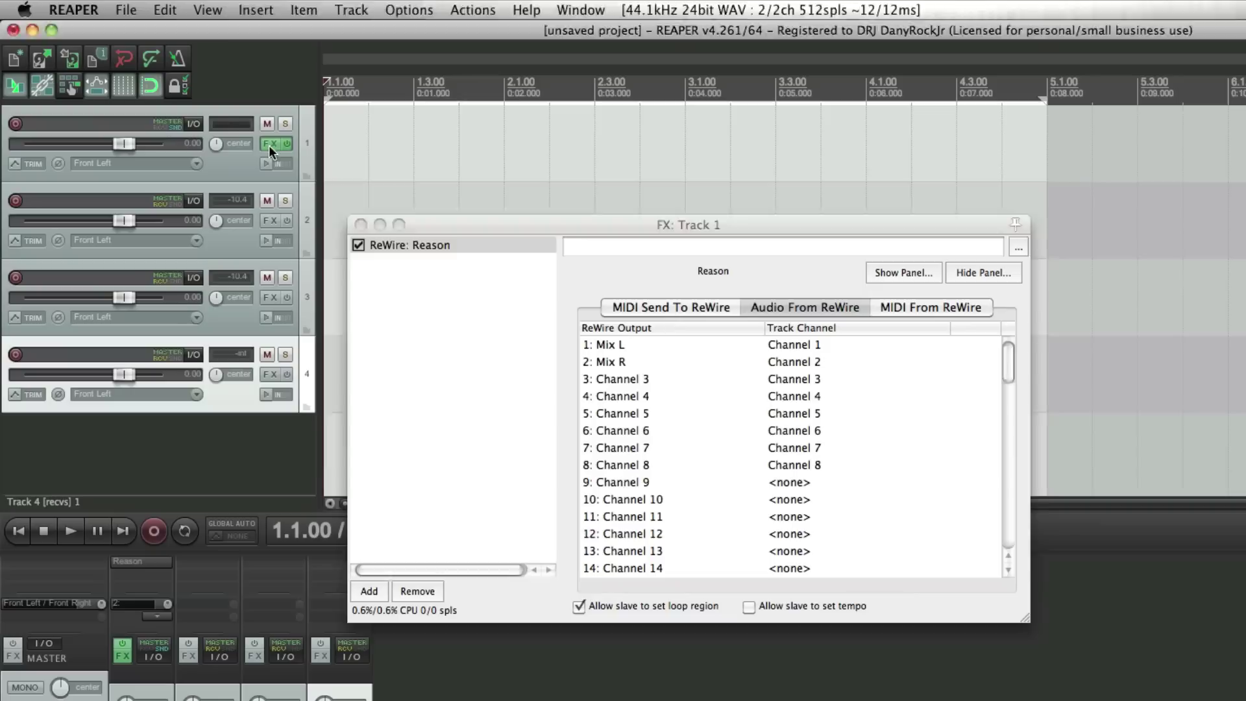
click(778, 481)
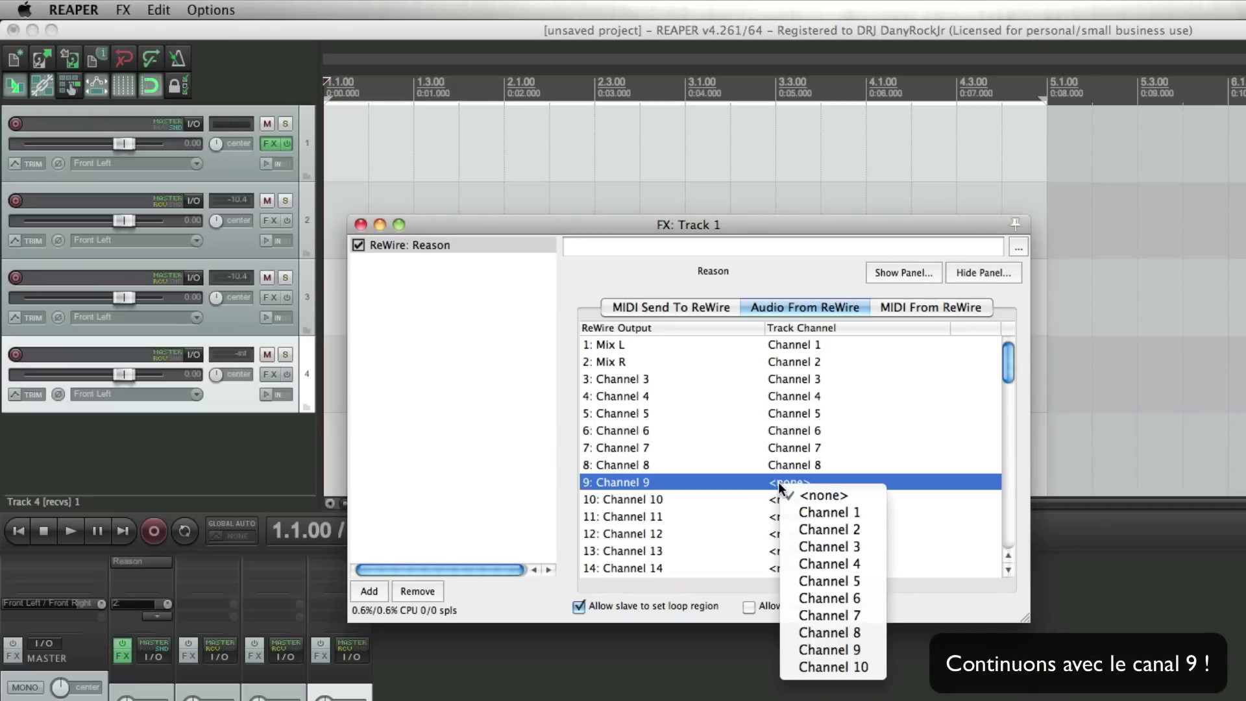
click(826, 642)
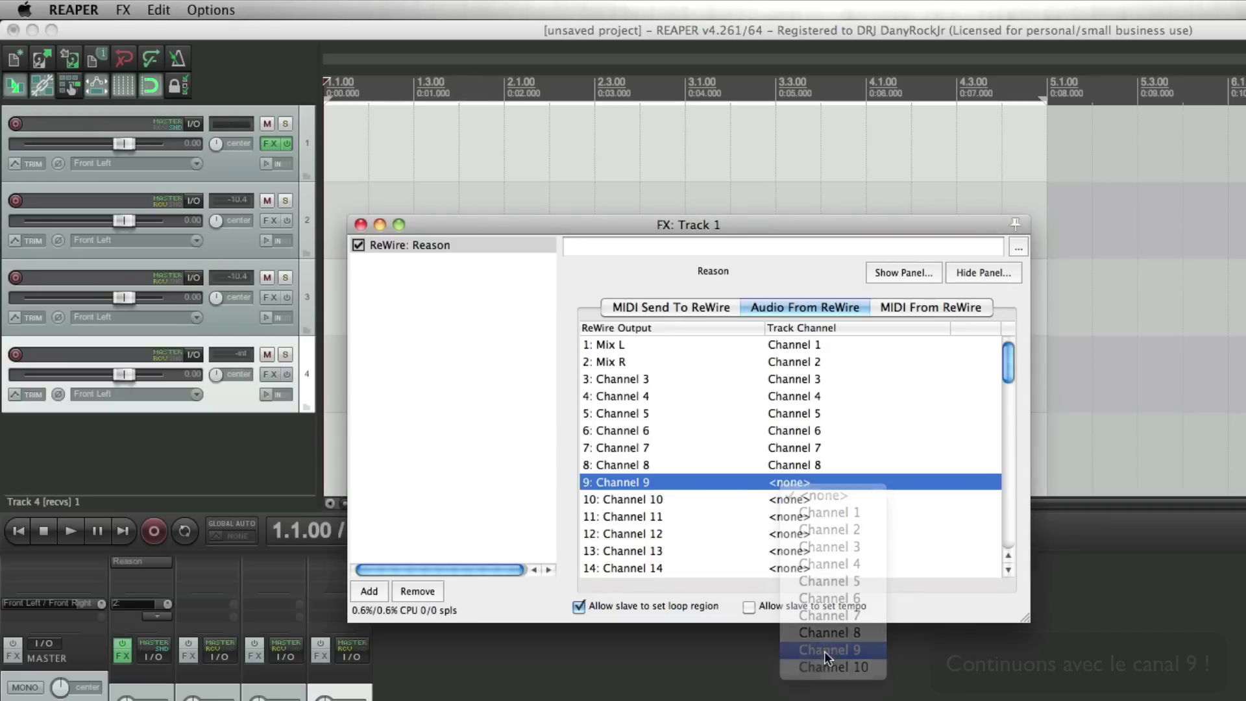
click(361, 224)
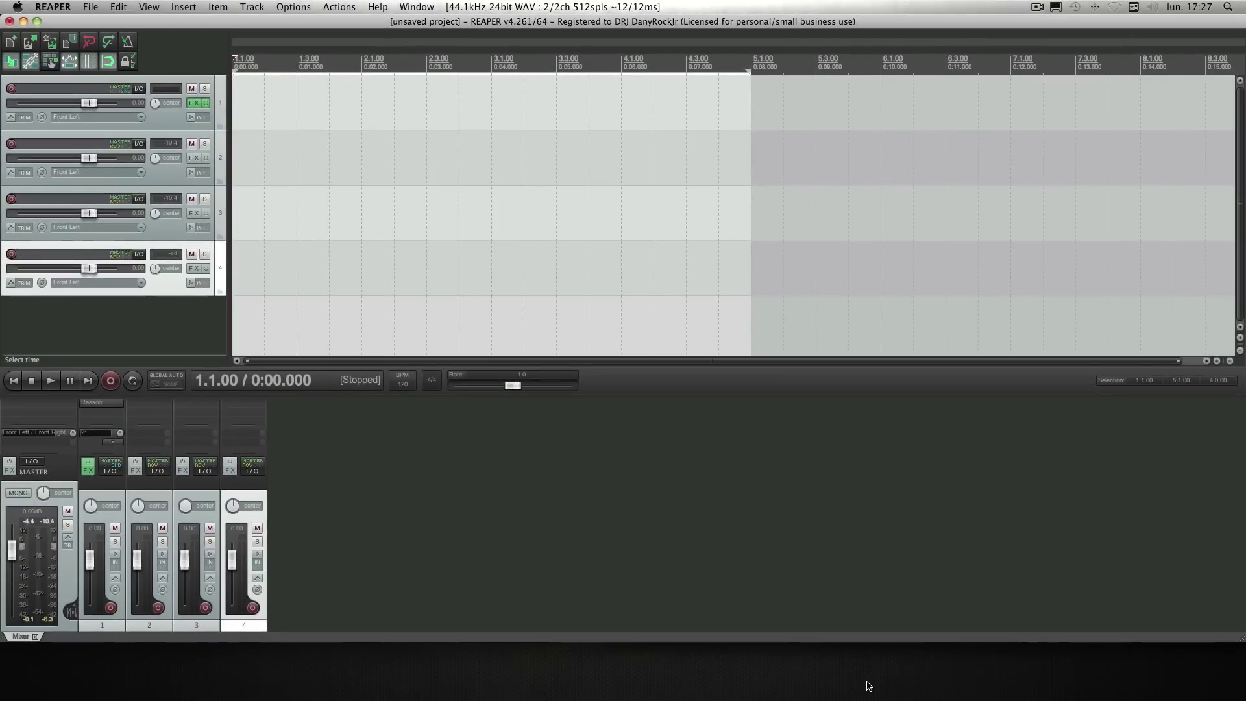
Switch to Reason, add a SubTractor synthesizer below the ID8, and connect its main output to audio output 9 of the Hardware Interface
mouse_move(869, 697)
click(909, 678)
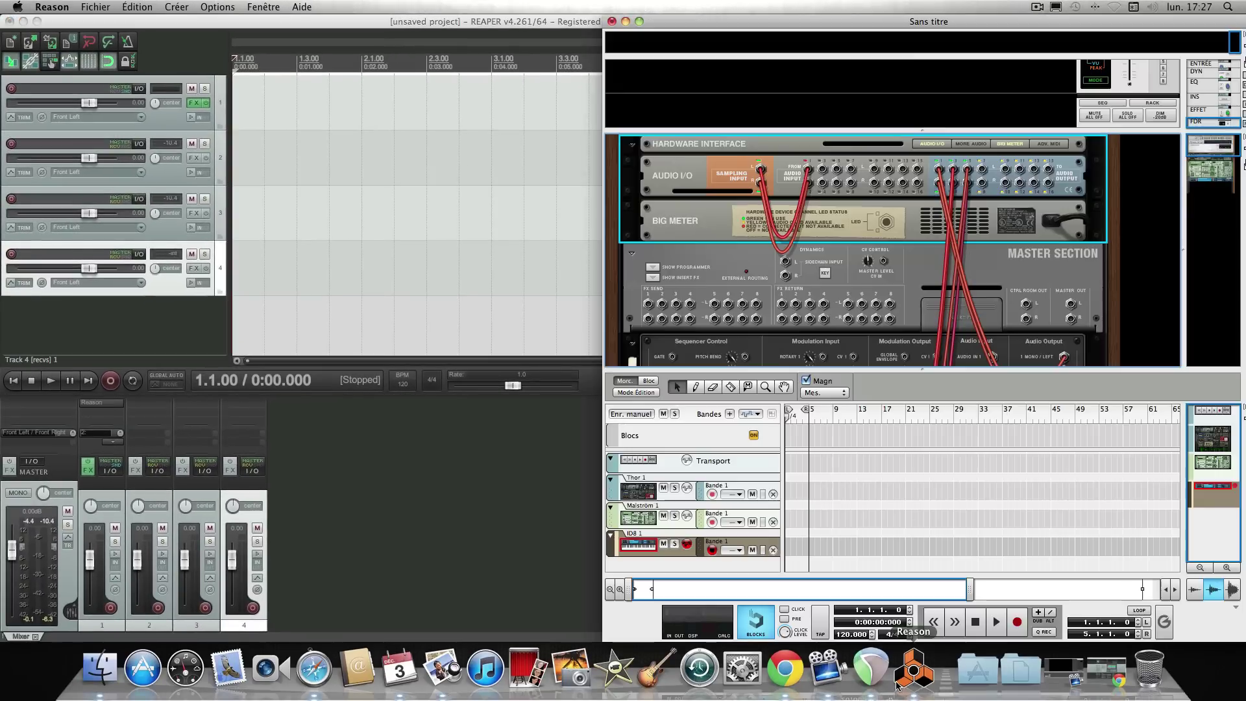
scroll(971, 334, down, 15)
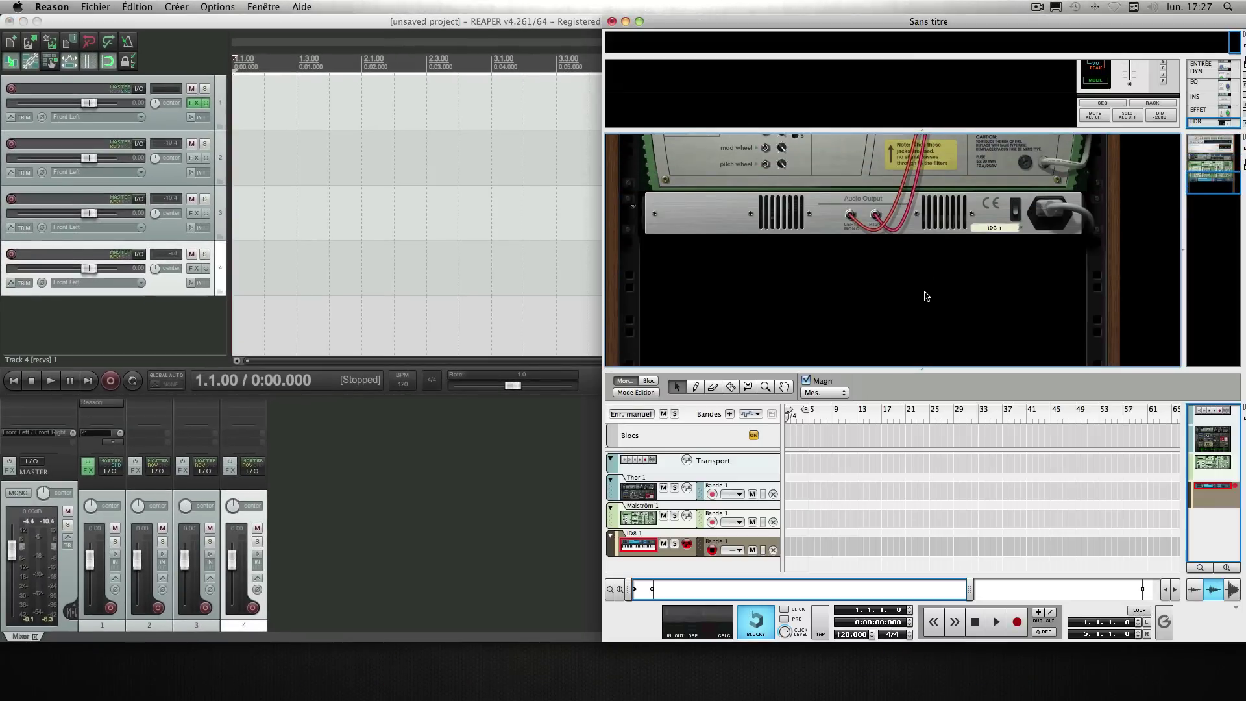
right_click(917, 284)
mouse_move(970, 348)
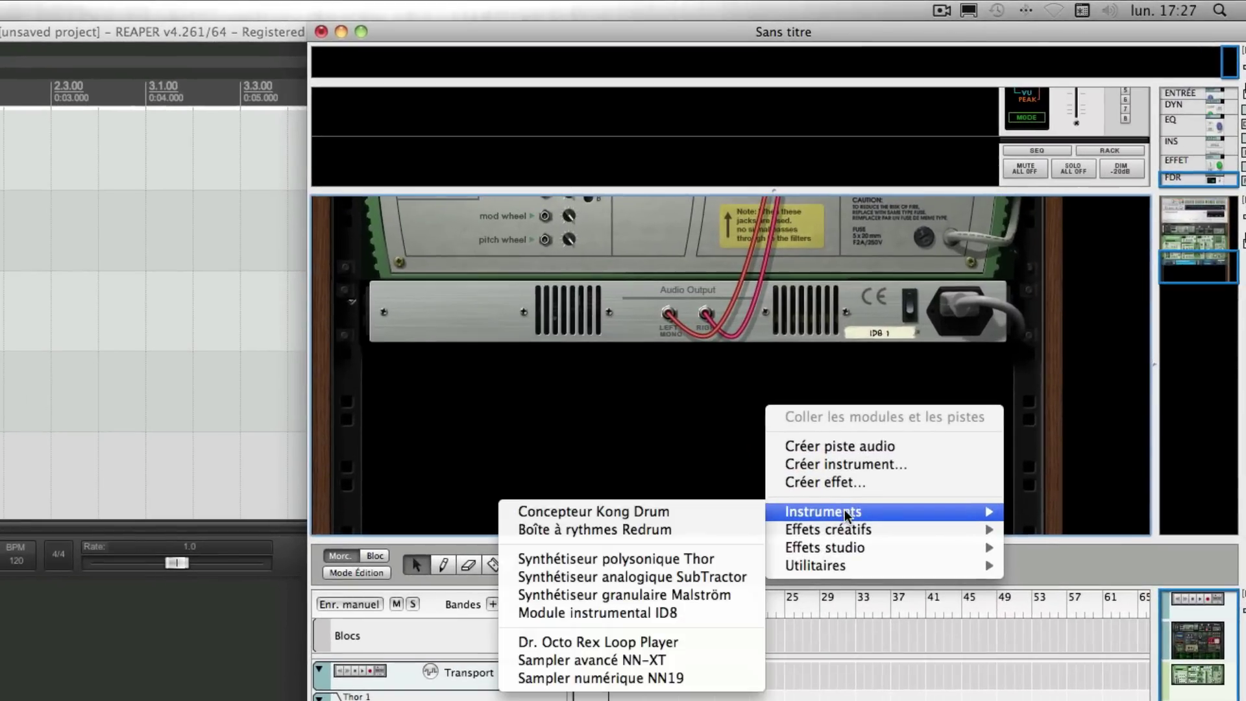
click(694, 572)
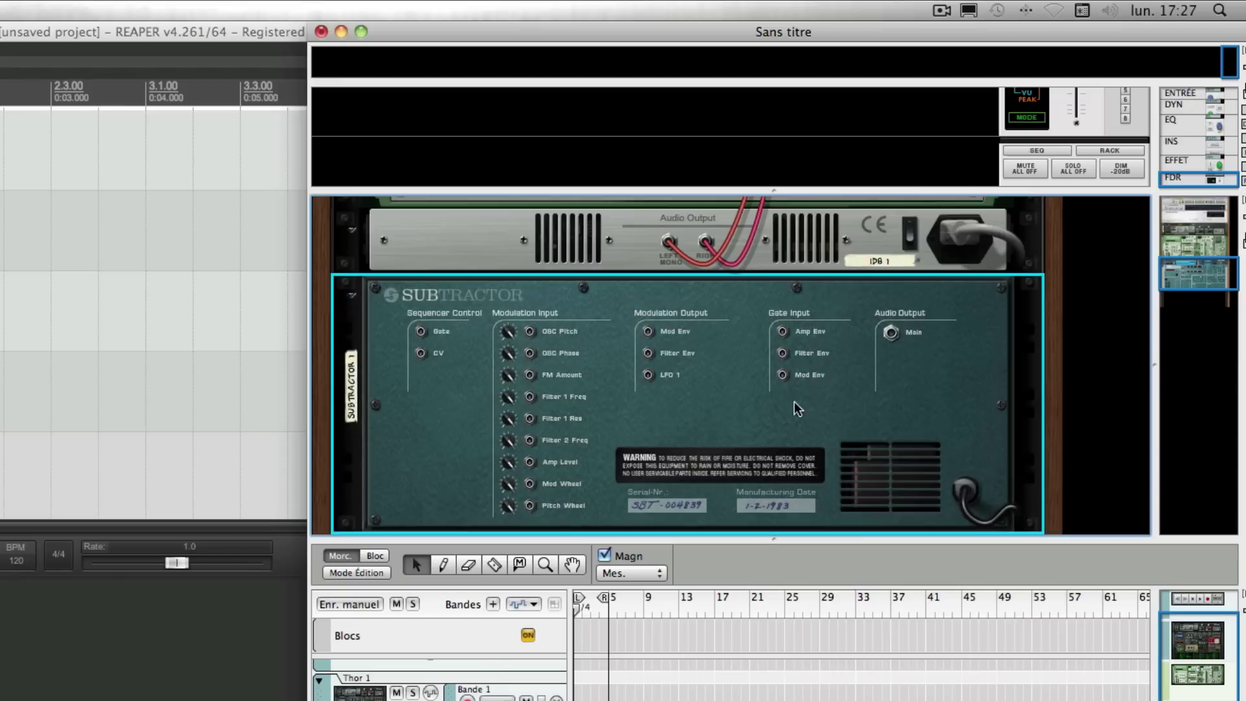
drag(890, 334, 898, 251)
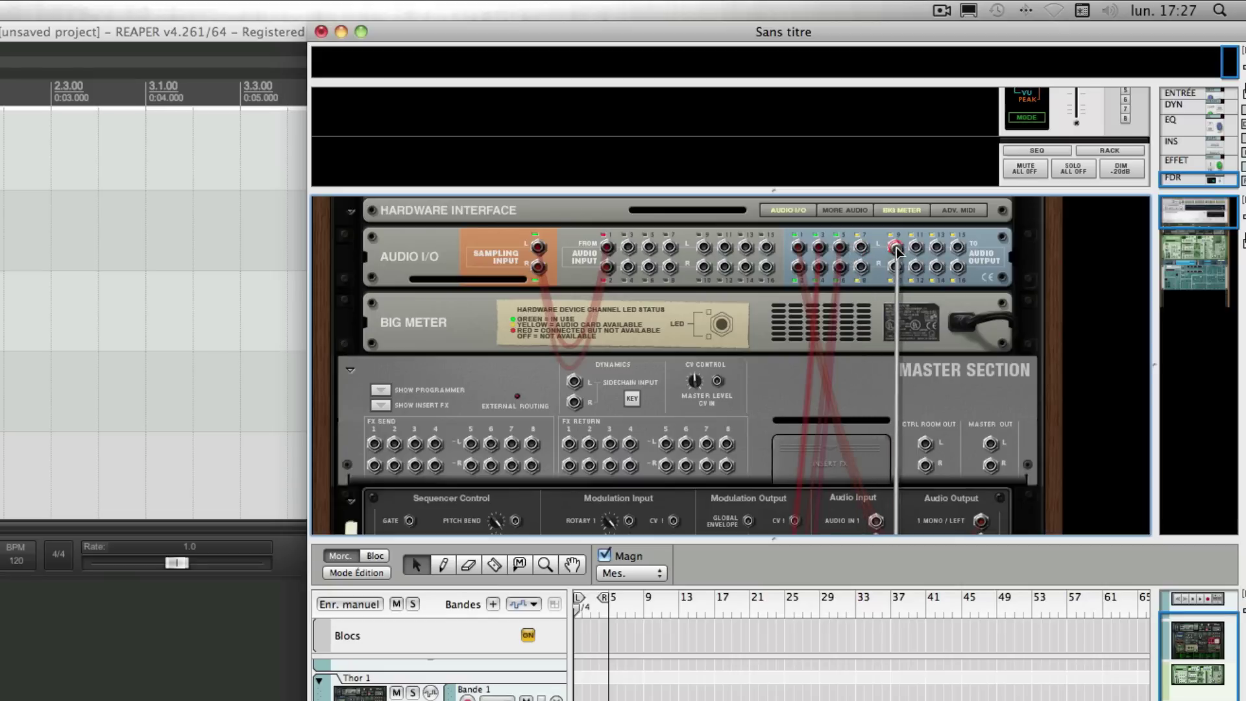
drag(895, 251, 895, 252)
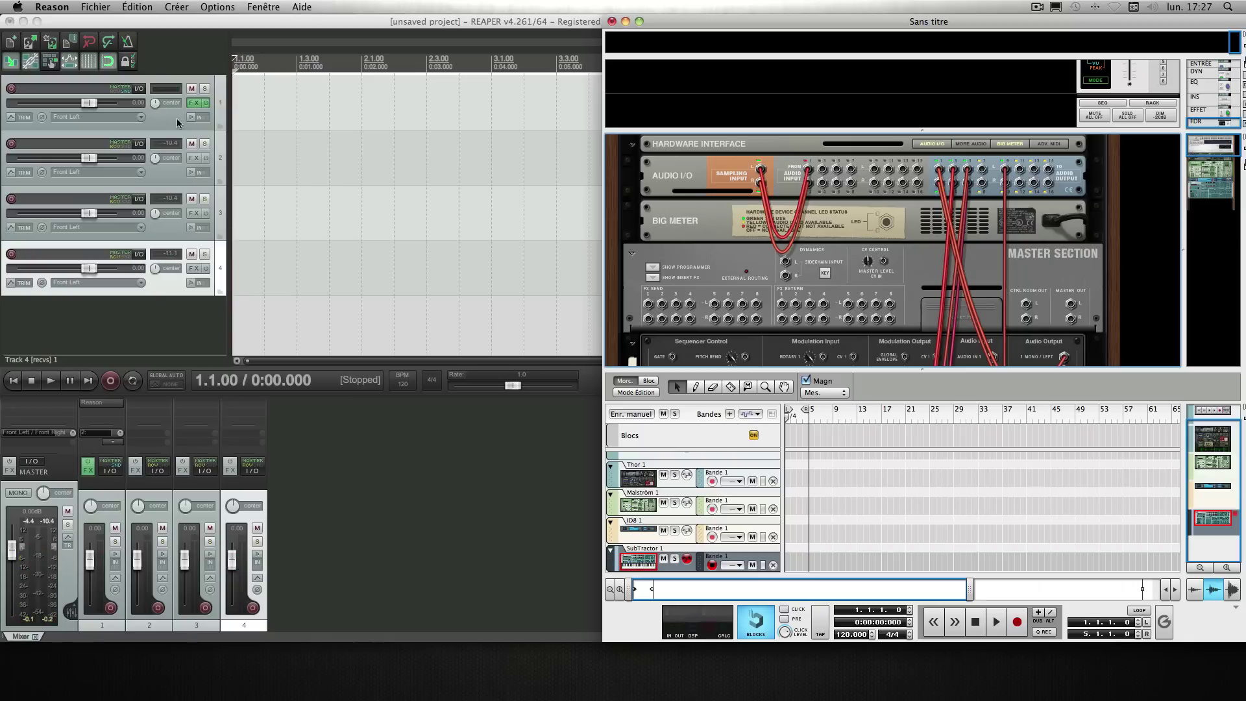
Return to REAPER and set track 1's send to track 4 to mono source 7
click(139, 89)
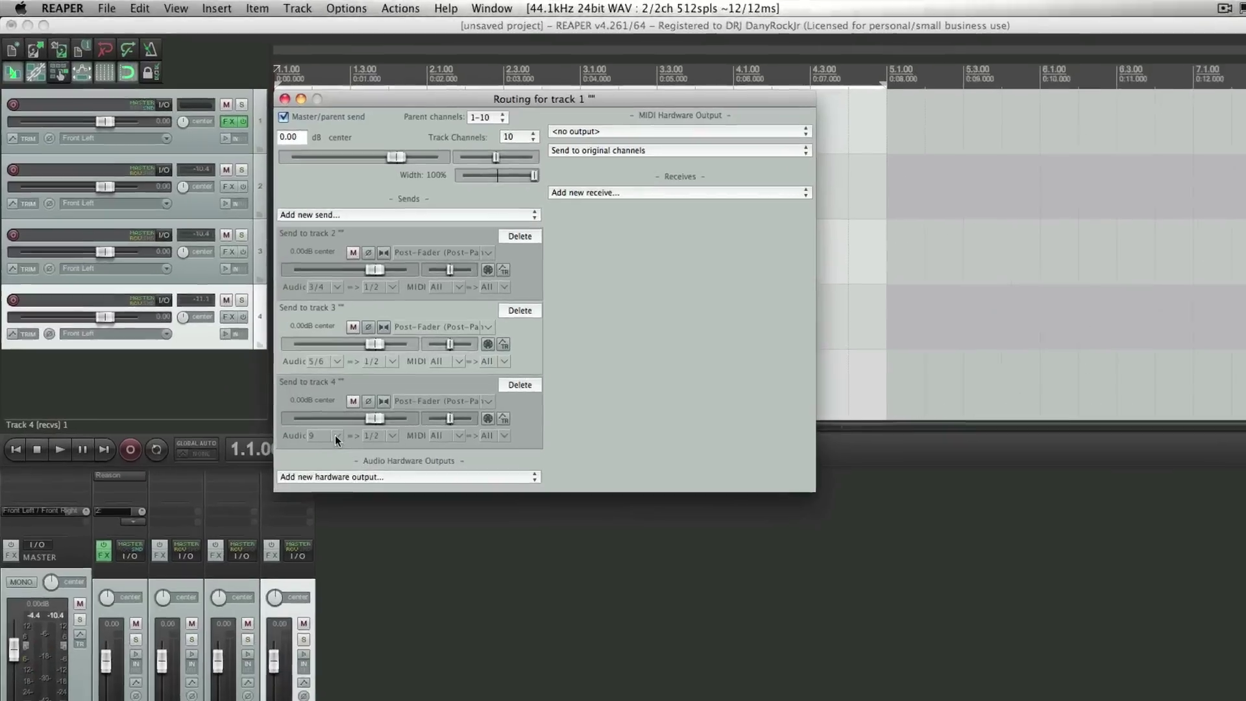
click(279, 371)
mouse_move(307, 396)
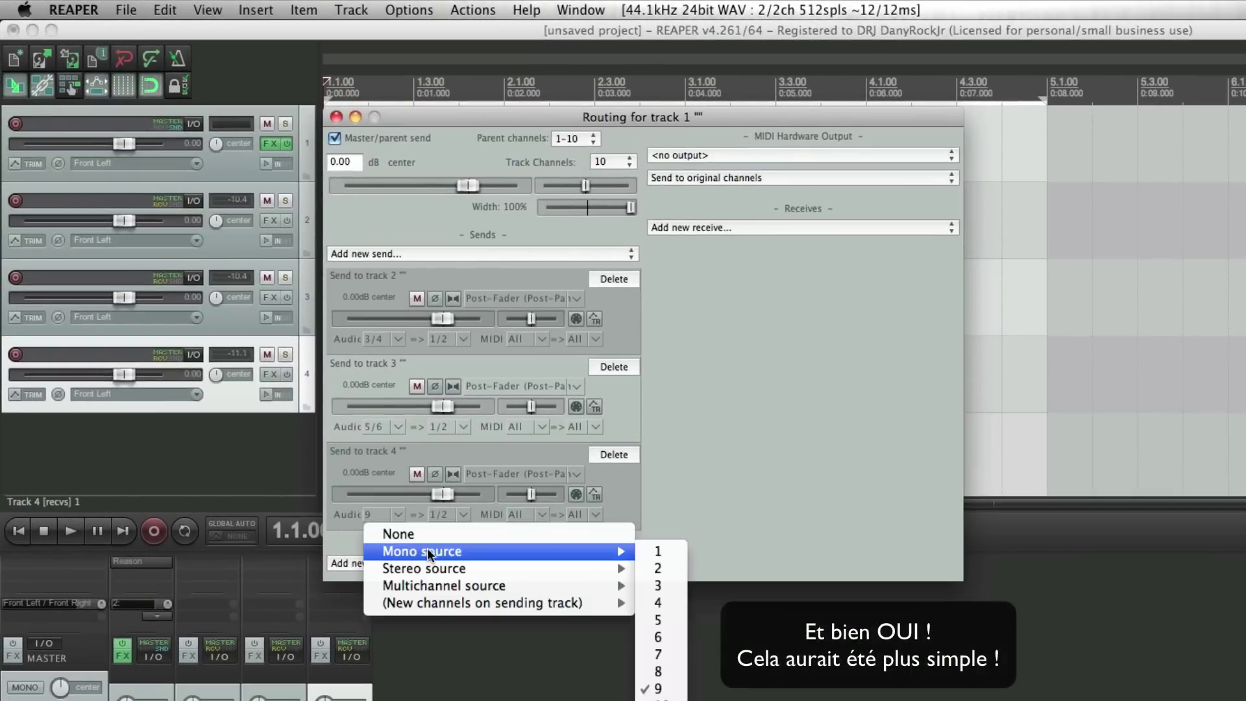
click(656, 654)
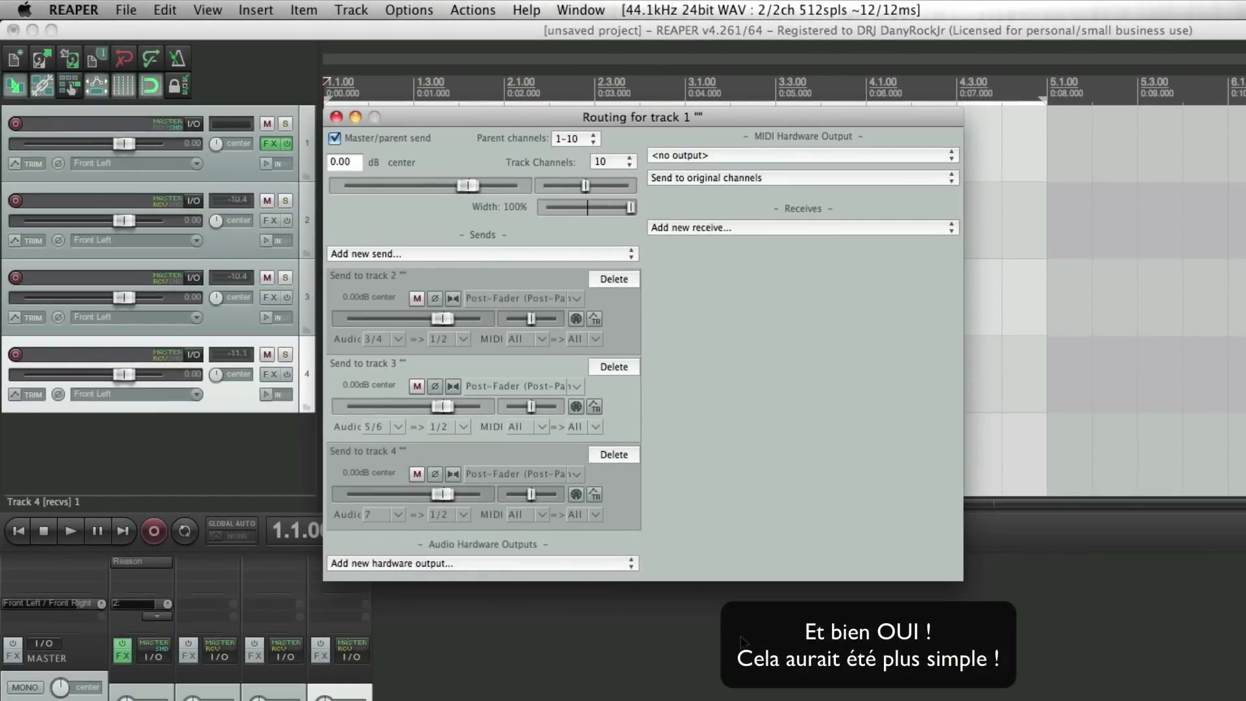
Switch to Reason and examine the rack's synthesizers and the cabling into the Hardware Interface's audio outputs
click(336, 117)
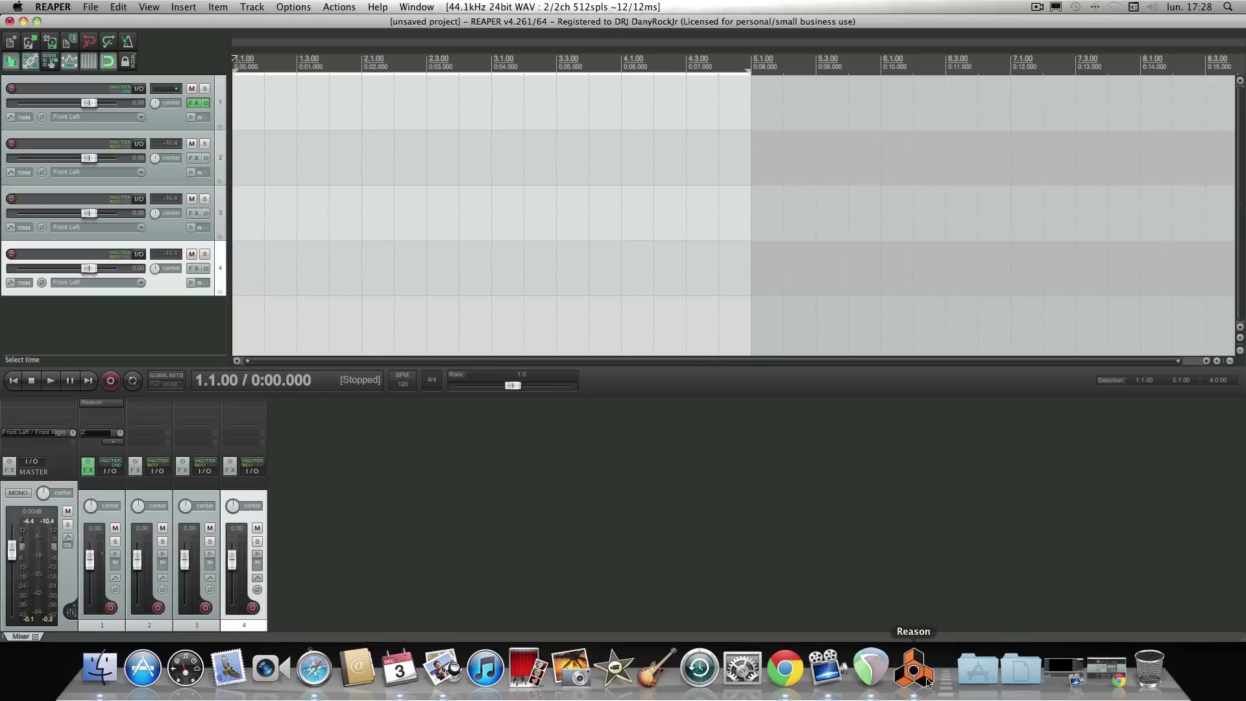
click(914, 681)
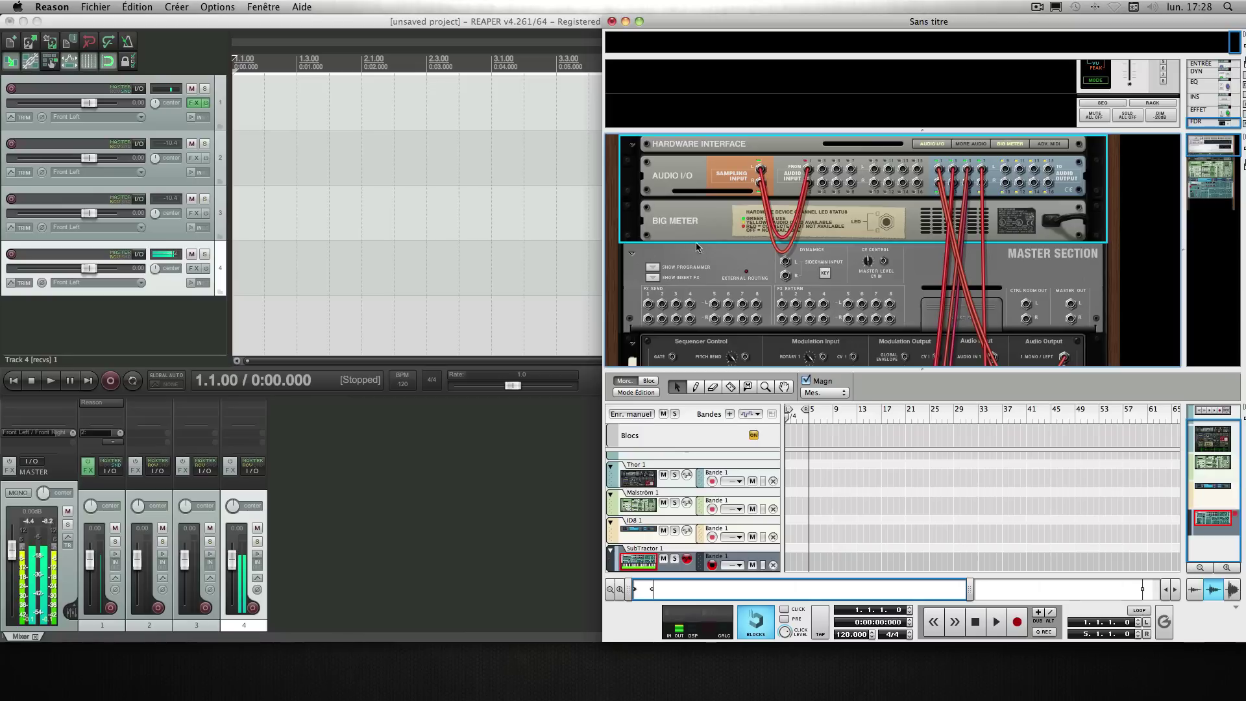
scroll(725, 255, down, 1)
scroll(725, 254, down, 15)
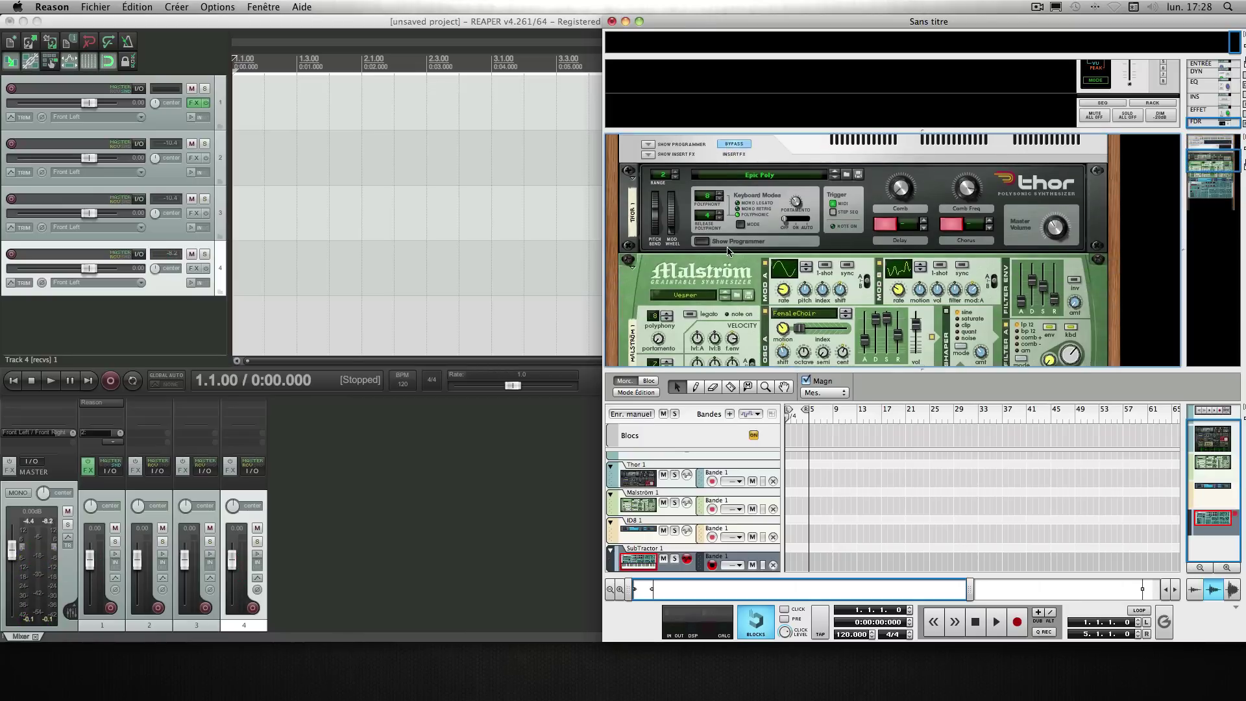
scroll(728, 251, down, 15)
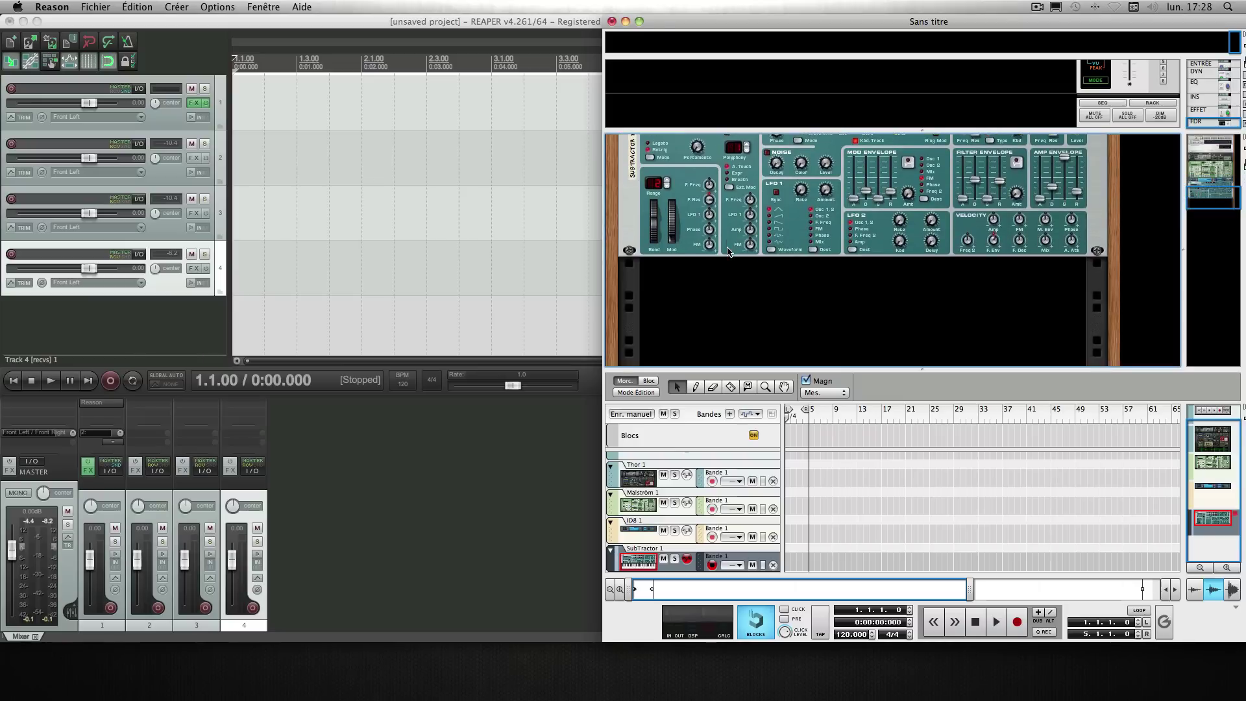
scroll(728, 251, up, 2)
scroll(728, 251, up, 15)
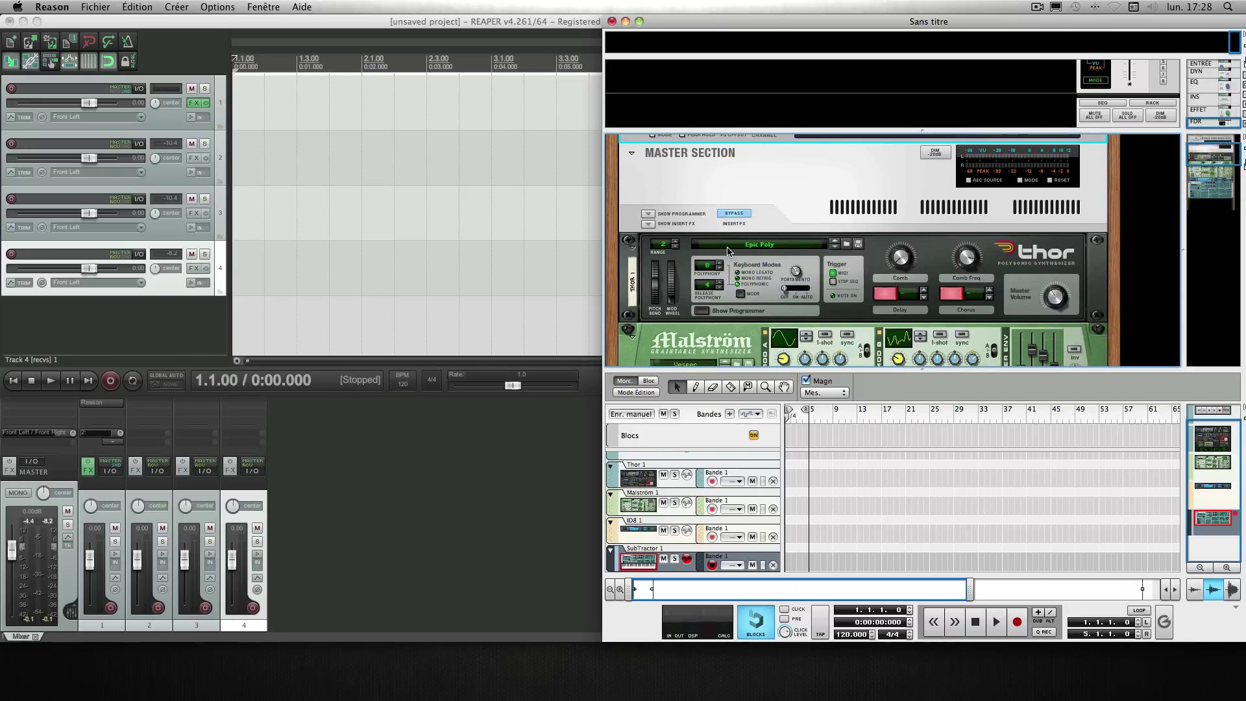
scroll(728, 254, down, 4)
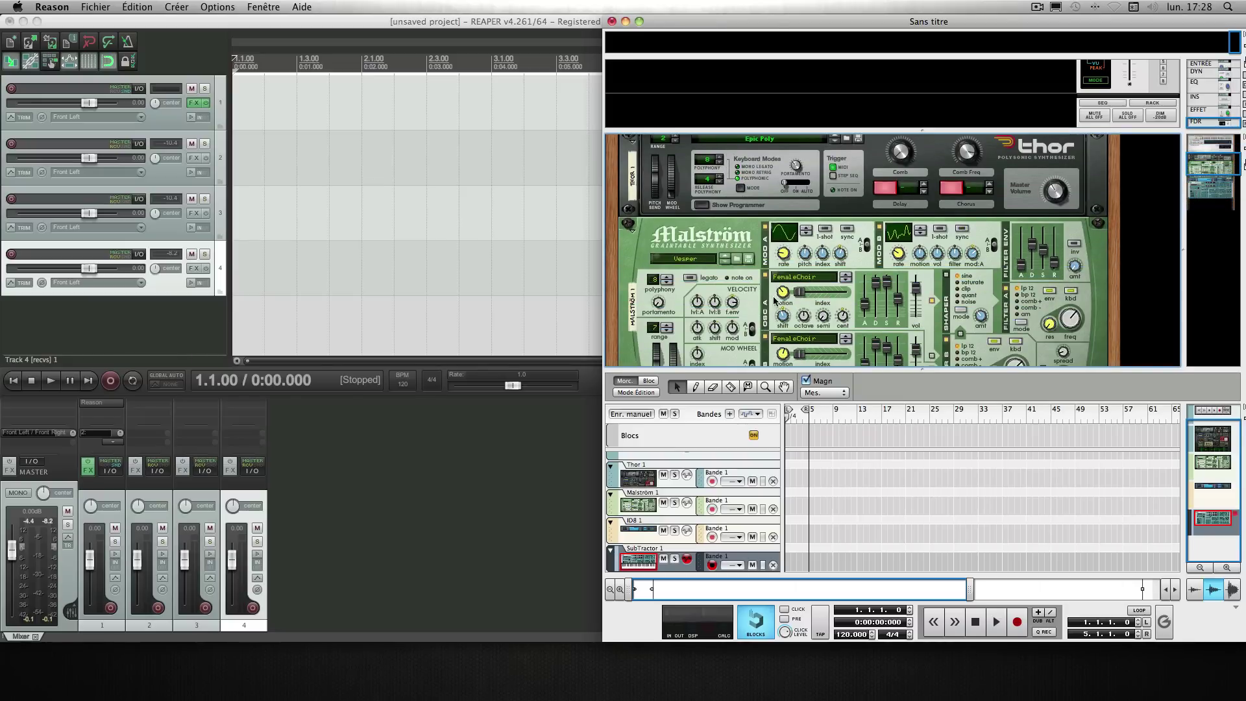
scroll(815, 292, up, 8)
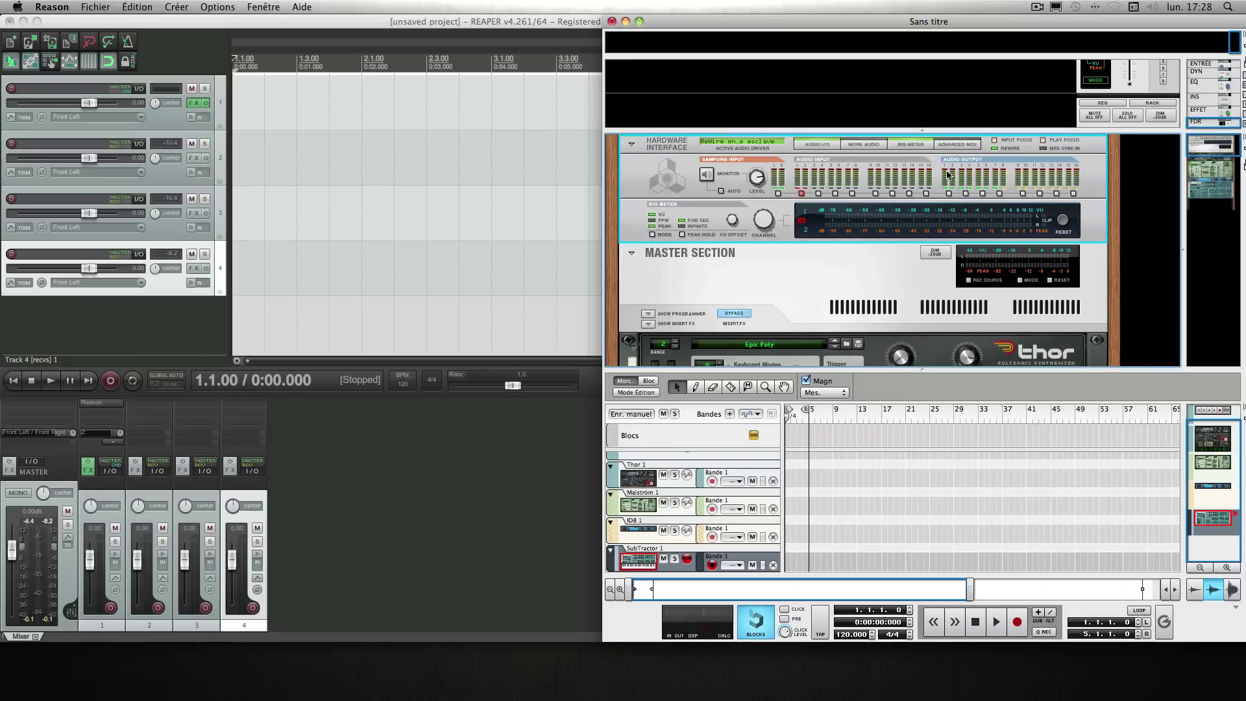
key(Tab)
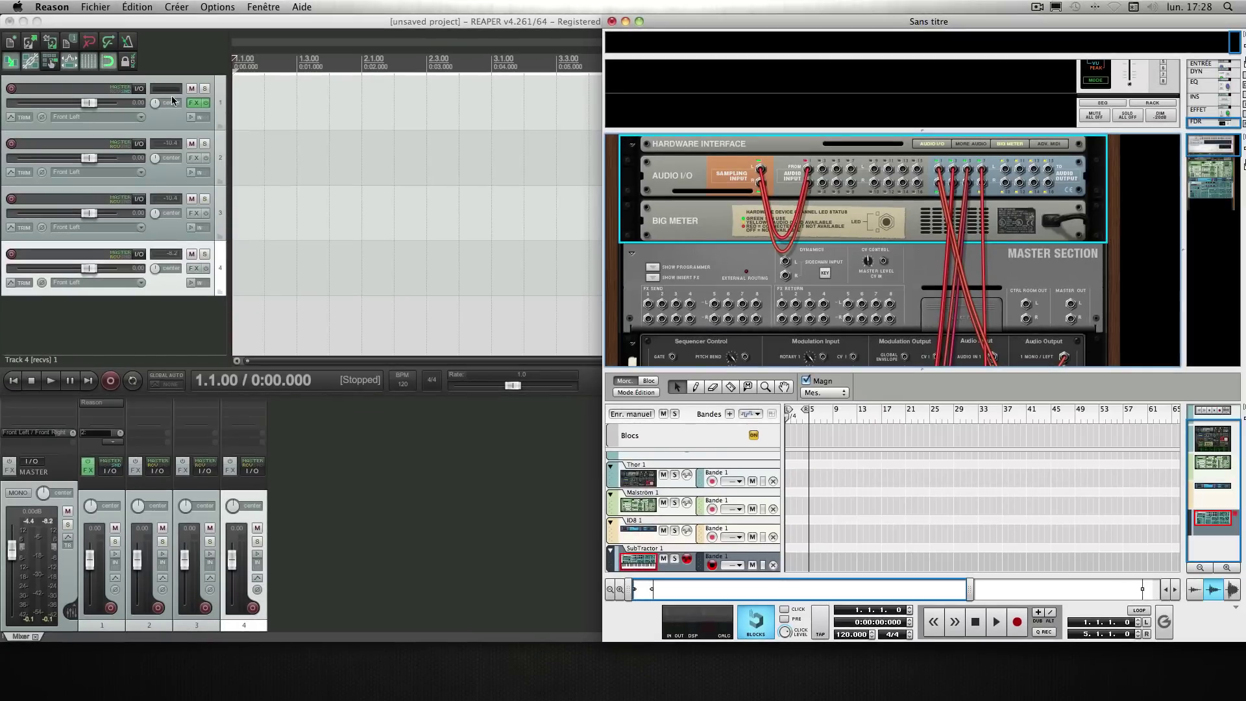
Return to REAPER and review track 1's ReWire output assignments and its sends to tracks 2, 3 and 4
click(194, 103)
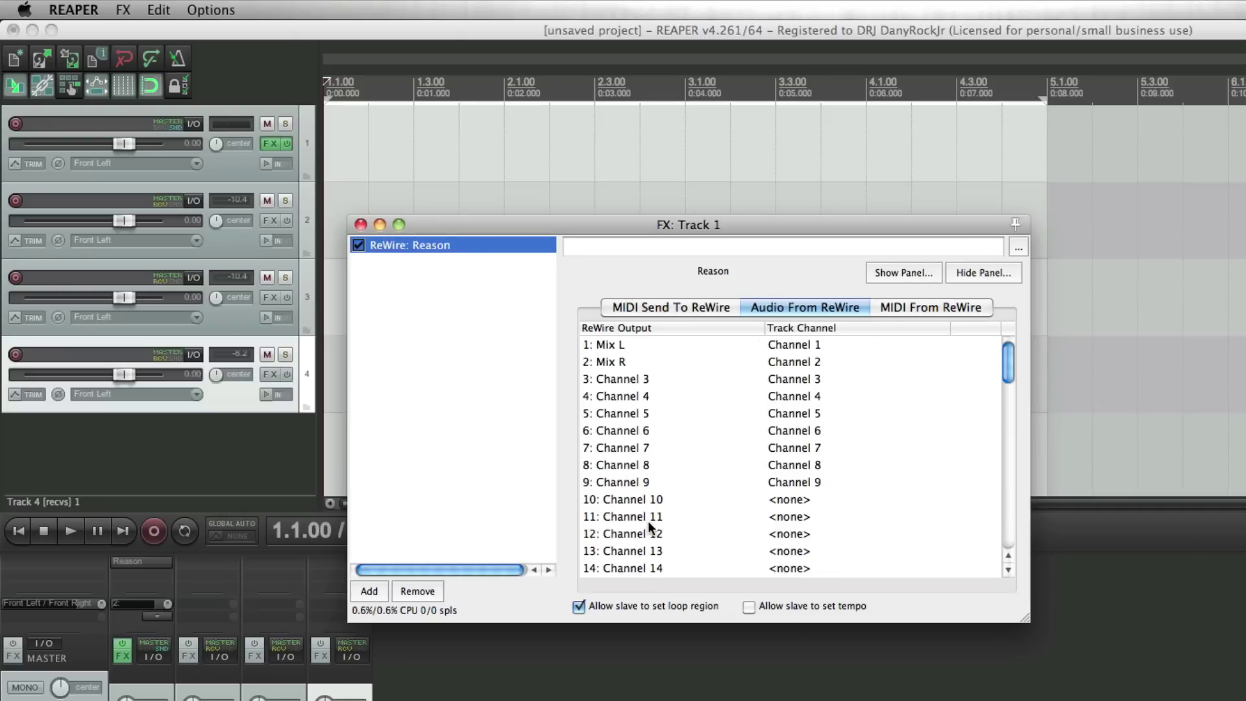
click(360, 225)
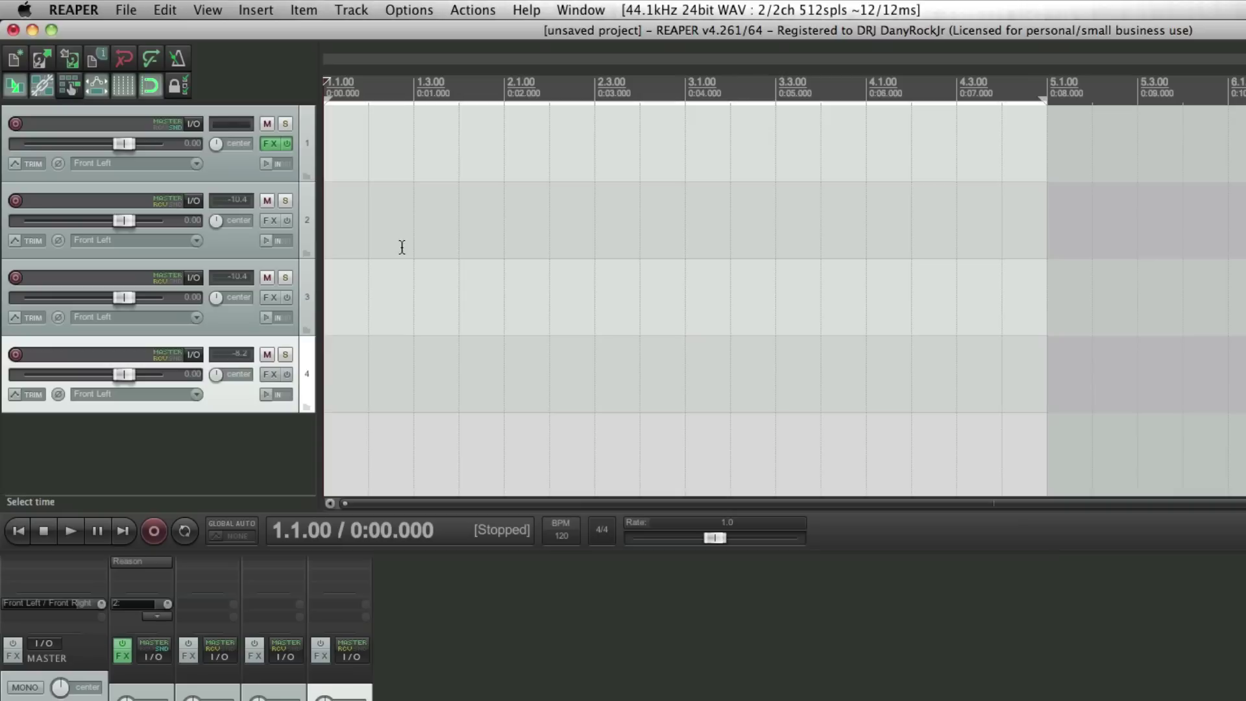
click(192, 123)
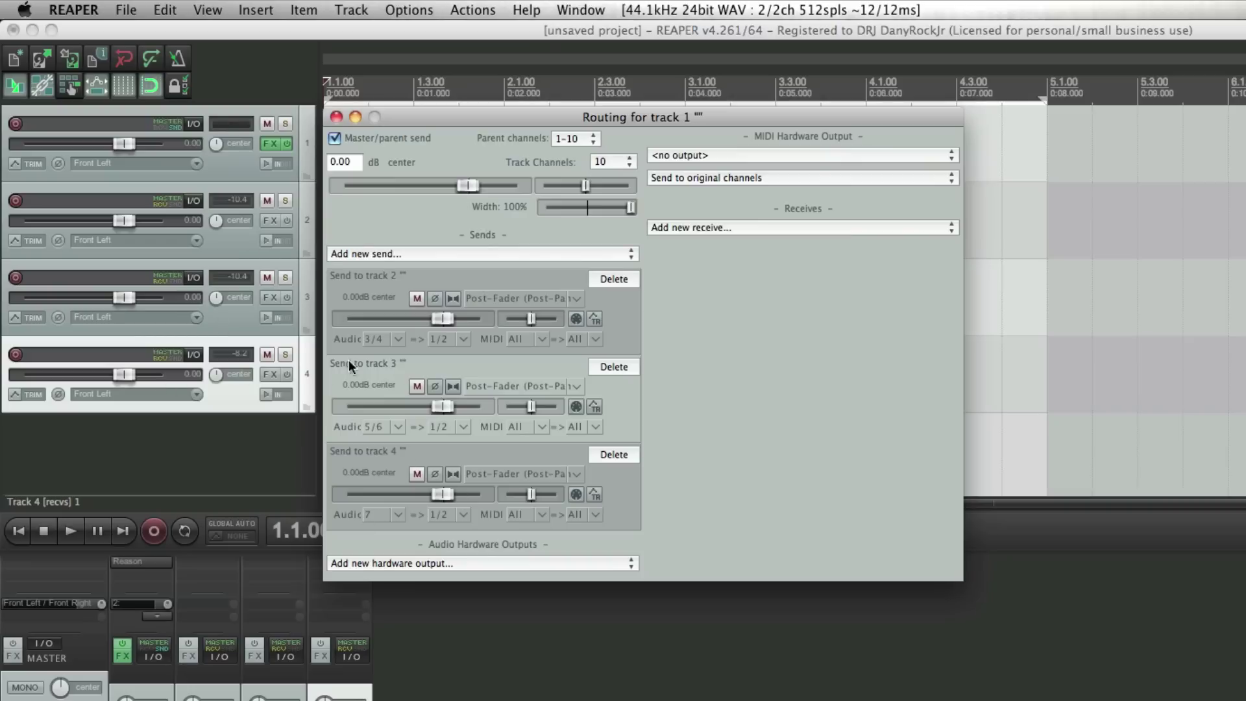
click(336, 117)
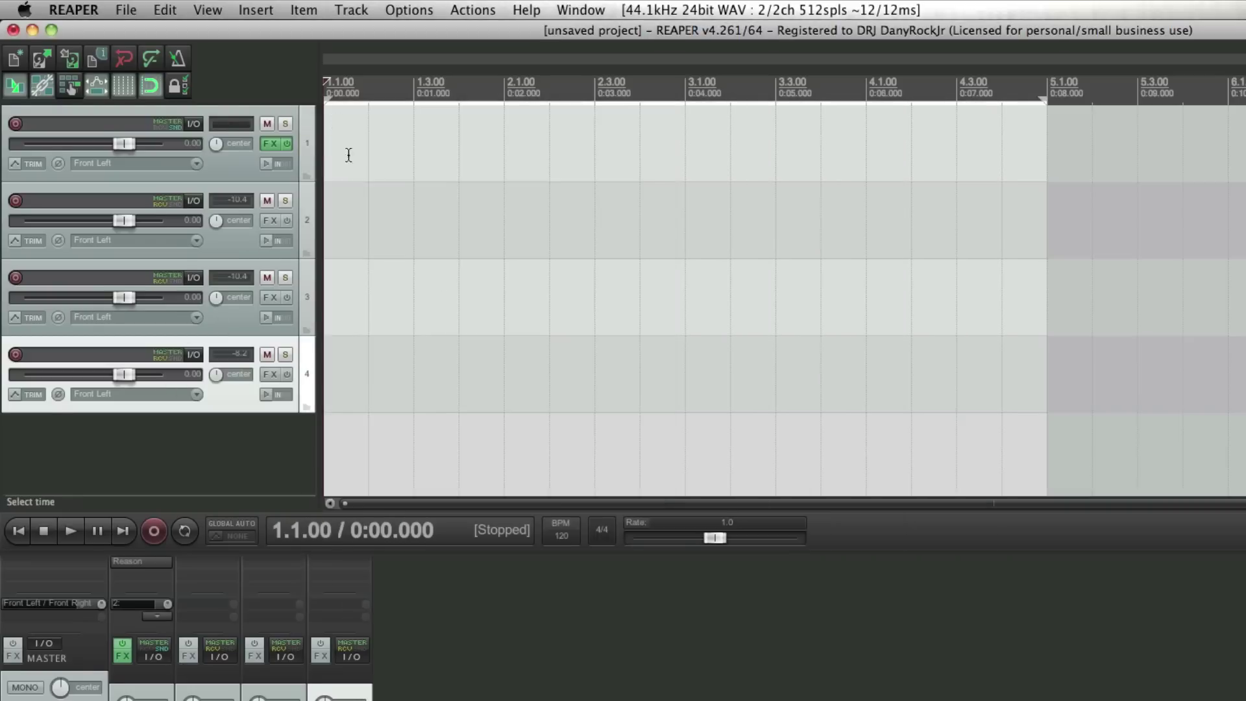